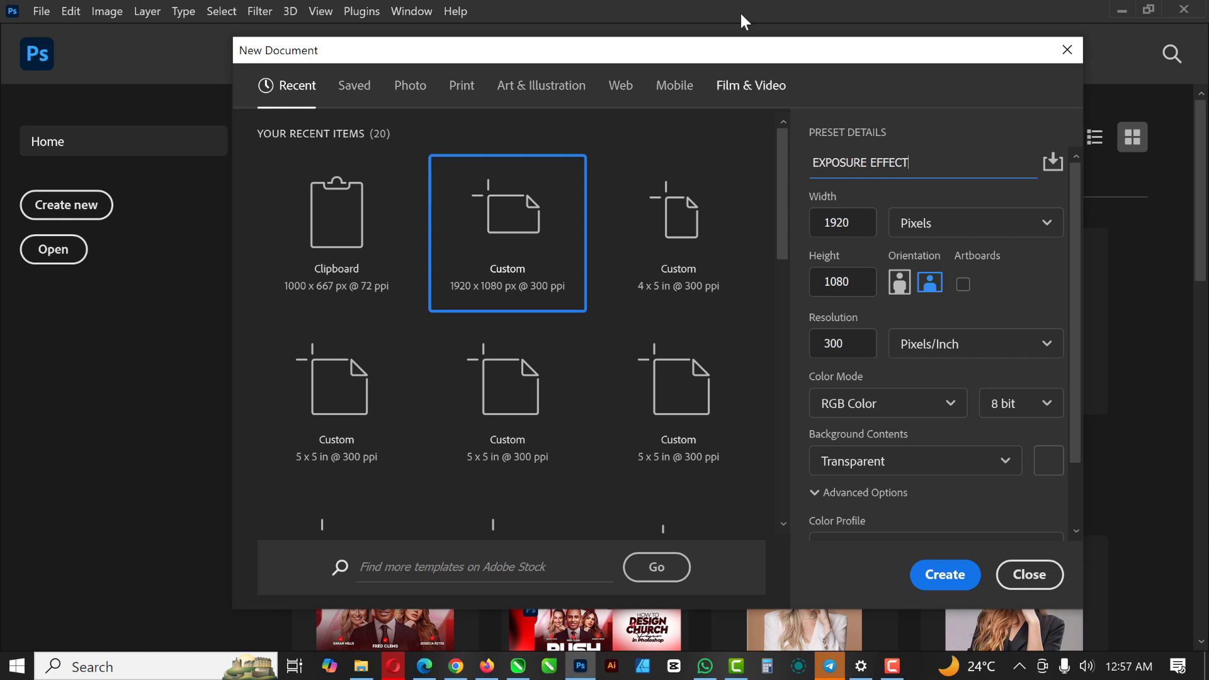
- Create the EXPOSURE EFFECT document at 1920 x 1080 pixels, 300 pixels/inch, RGB Color, 8 bit, with transparent background contents
click(858, 224)
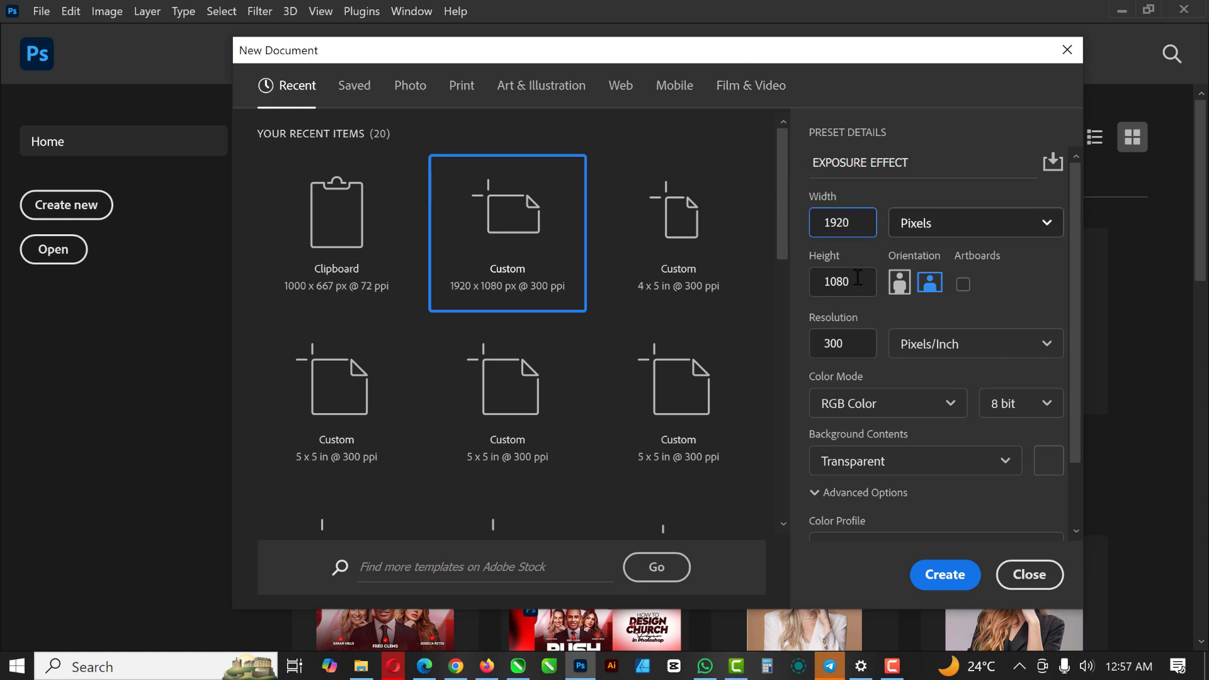
click(857, 280)
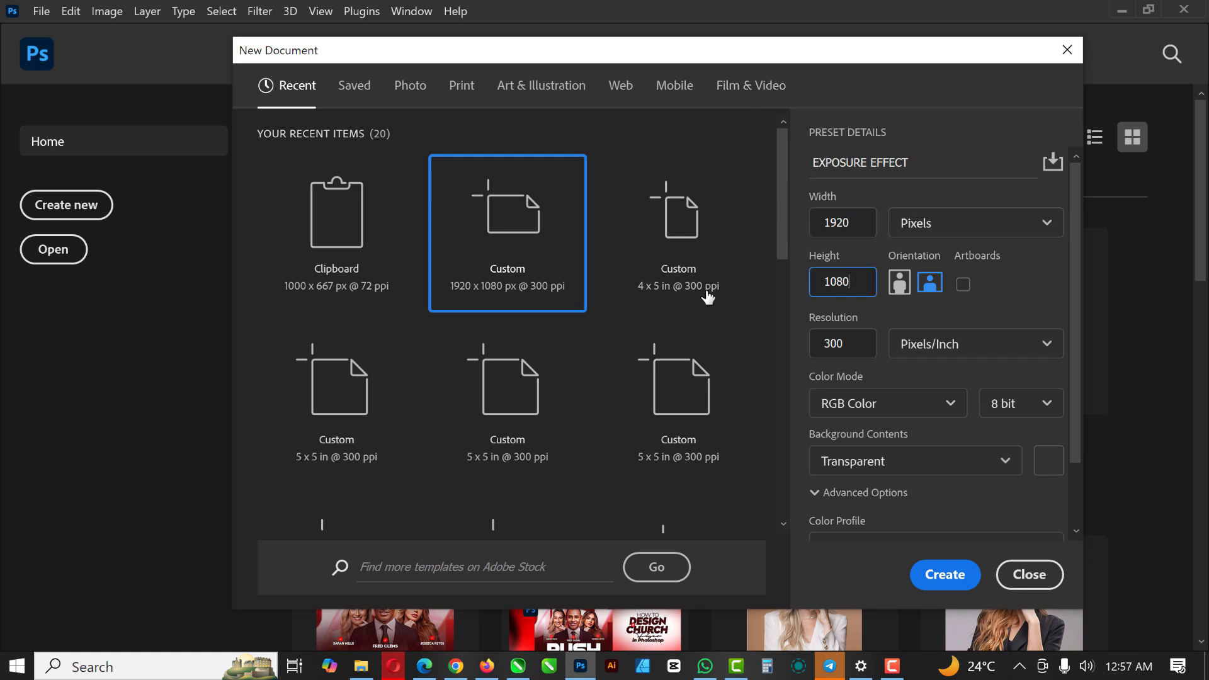
click(945, 577)
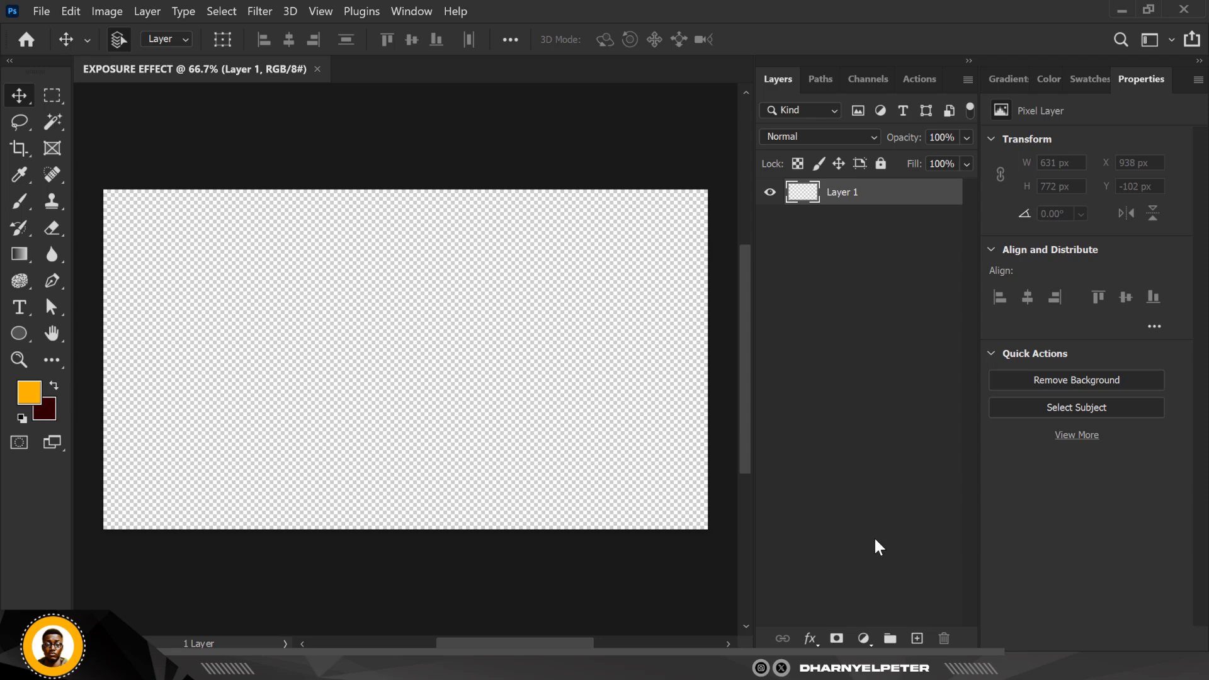
- Add a Solid Color fill layer in white (ffffff) as the background
click(863, 639)
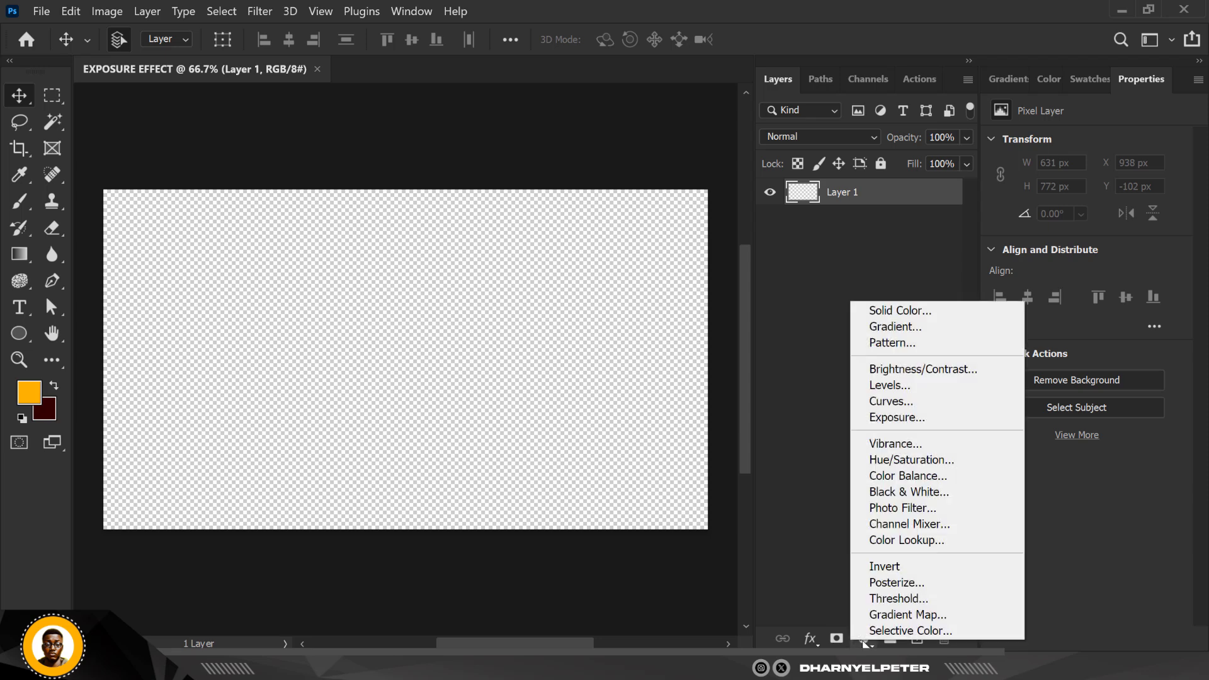
click(922, 311)
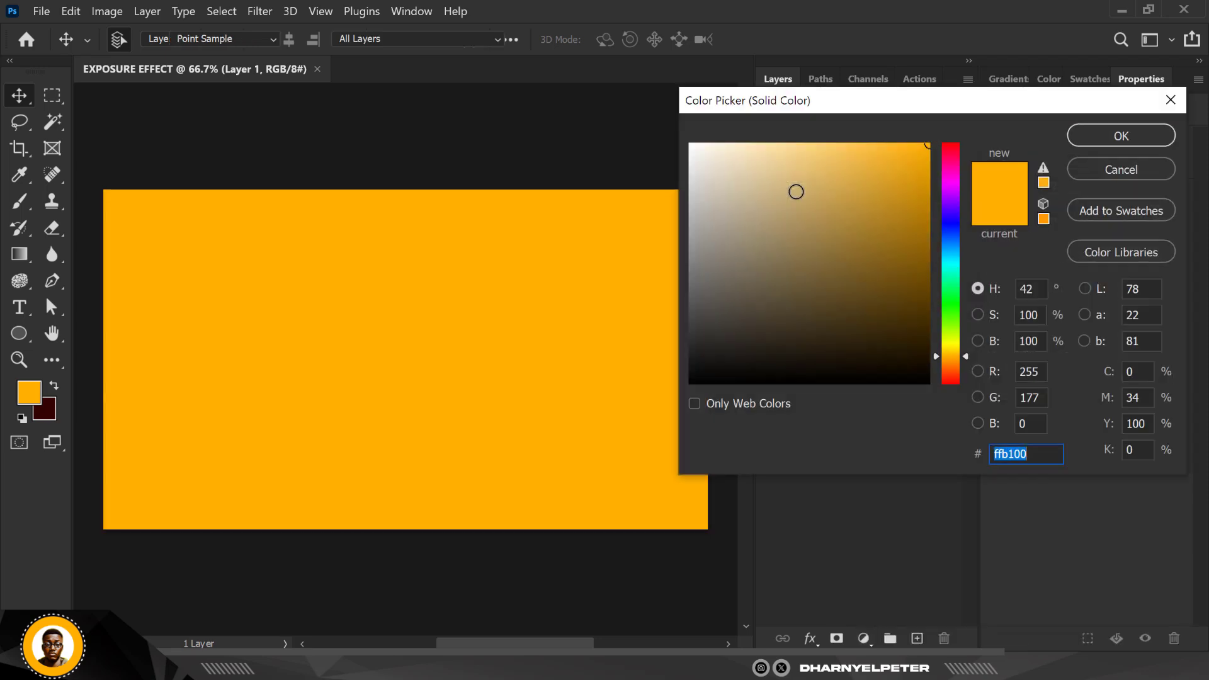
text(ffffff)
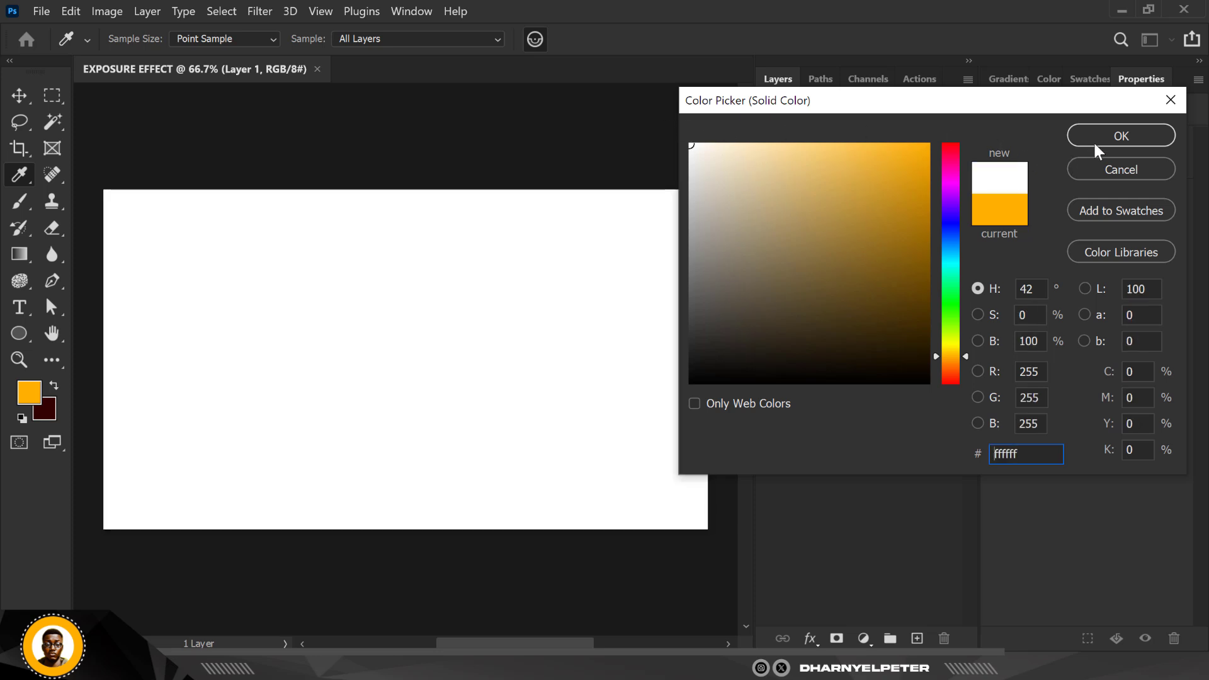
click(1092, 140)
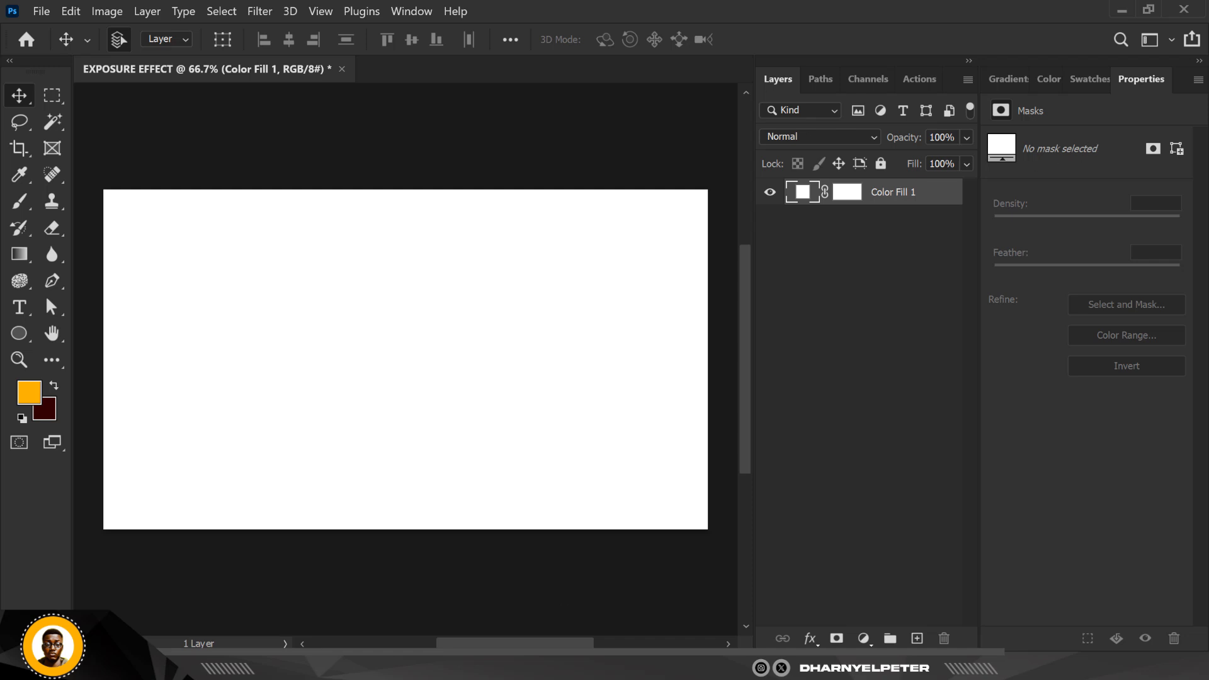
- Place the default-title portrait from the DOUBLE EXPOSURE folder, scaled to 19.44% with the shirt cut off by the canvas's lower edge
key(alt+Tab)
click(318, 147)
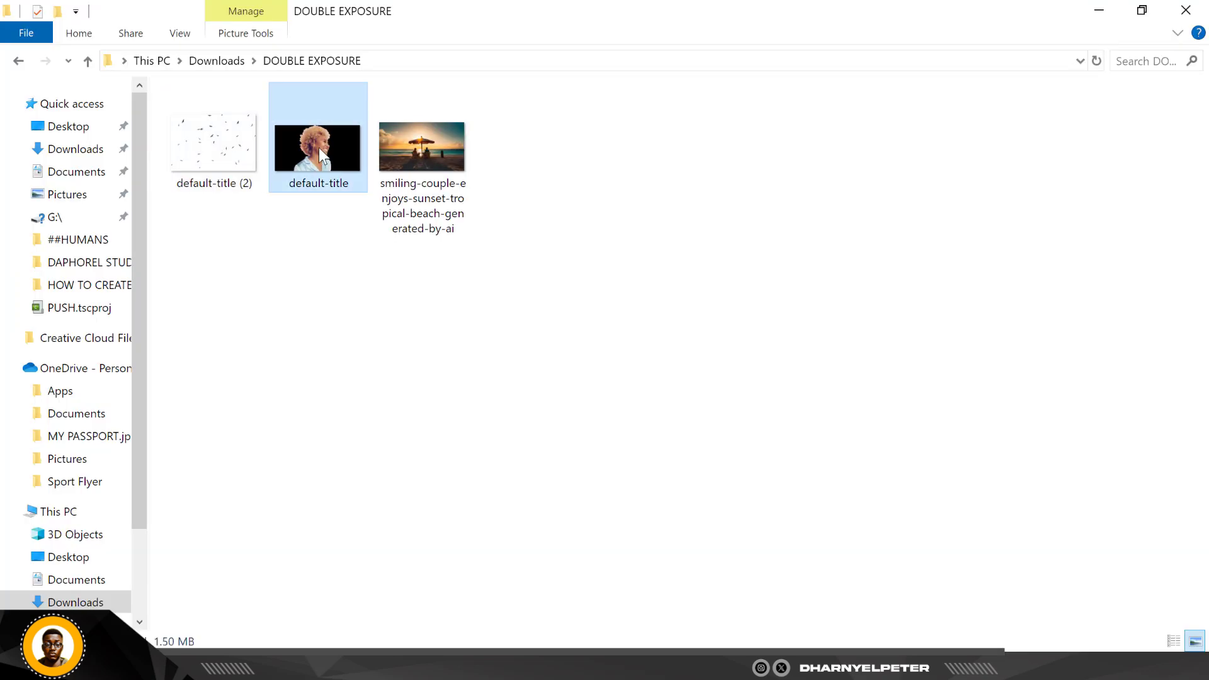
drag(311, 140, 437, 440)
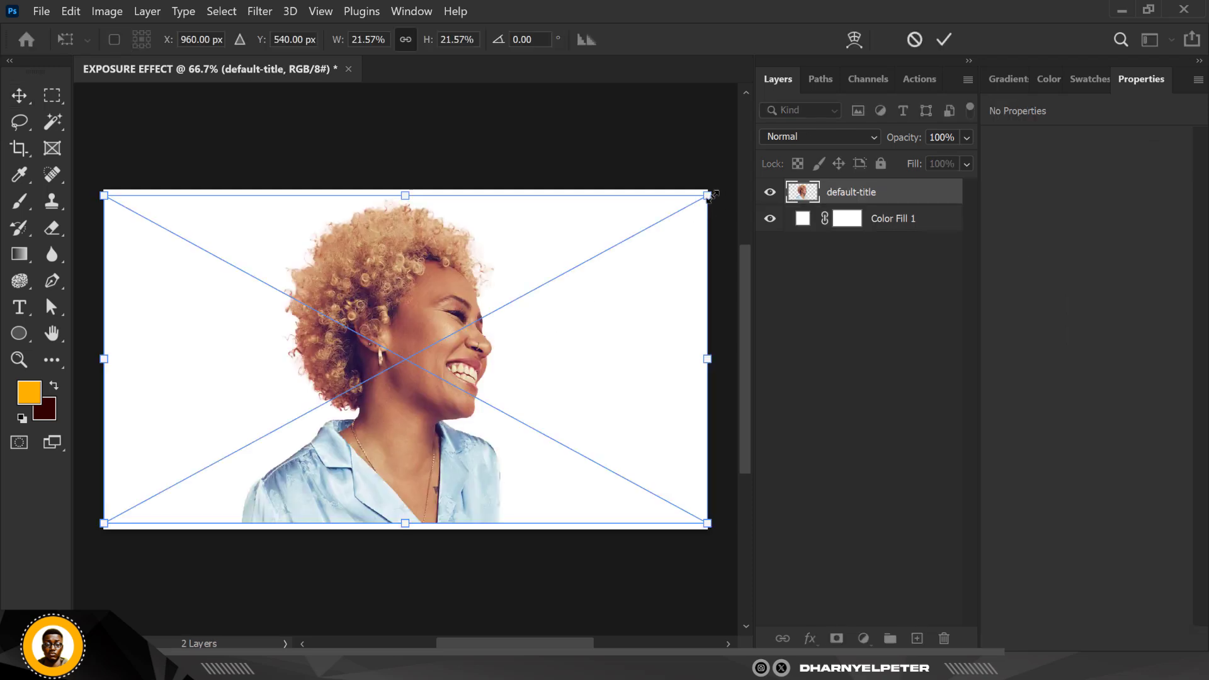
drag(409, 291, 419, 312)
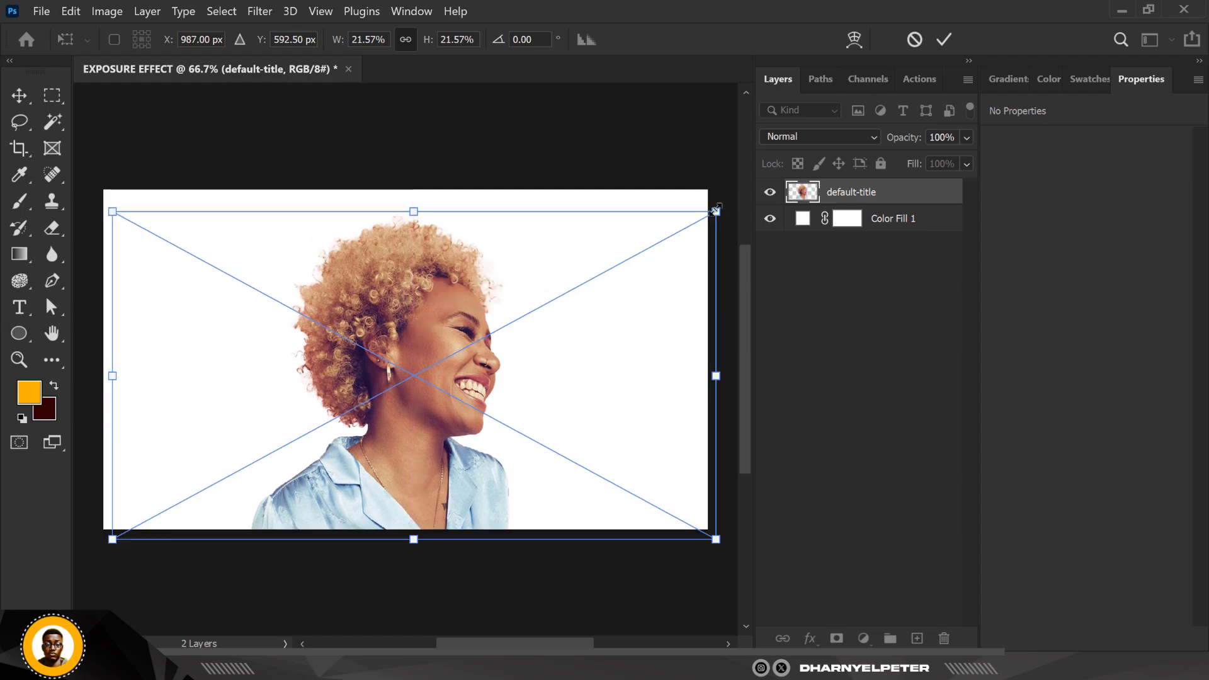
drag(709, 215, 686, 228)
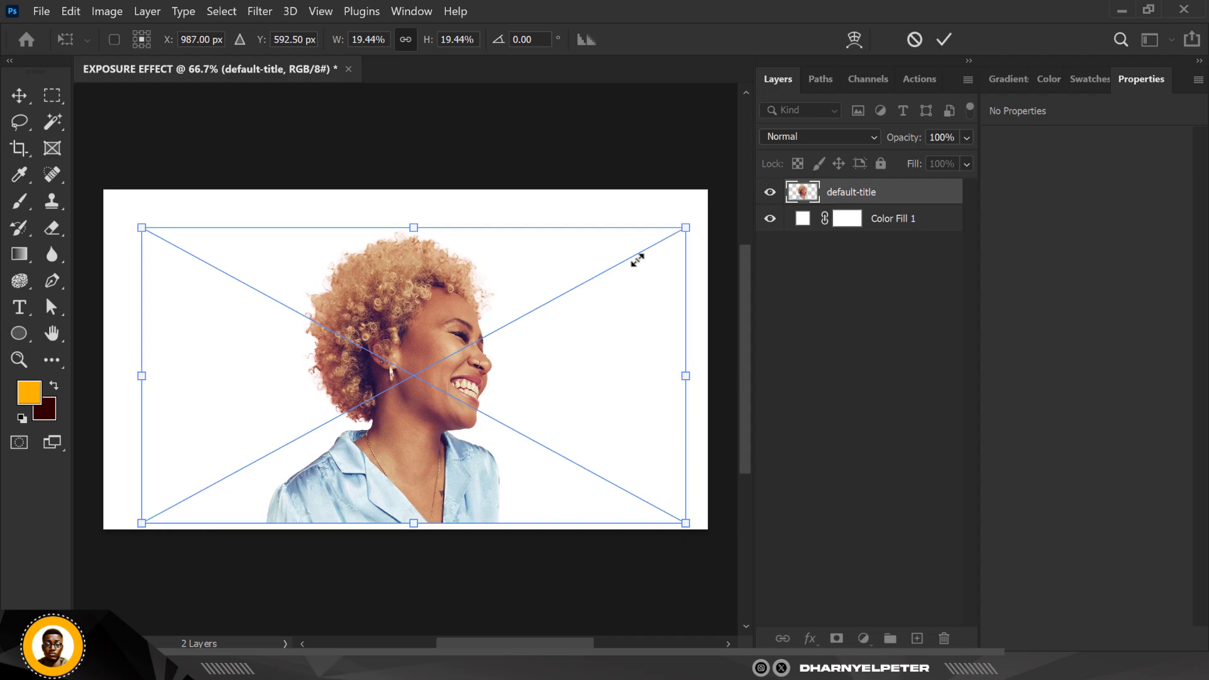
drag(421, 326, 420, 335)
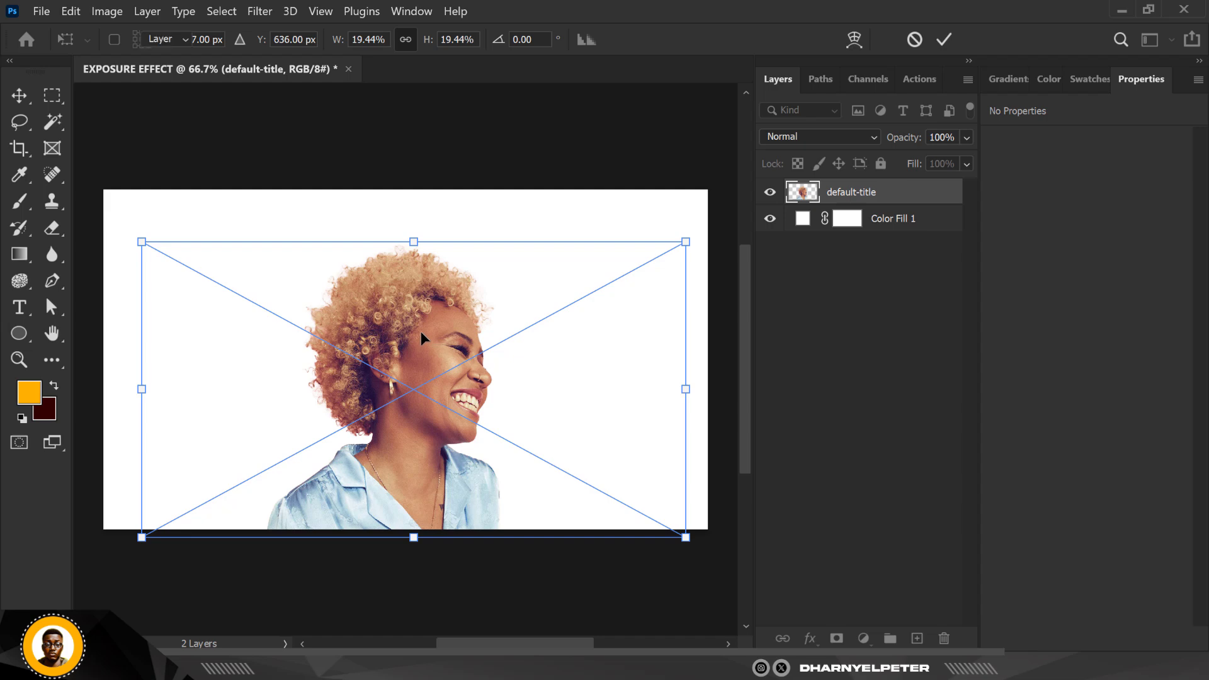
key(Return)
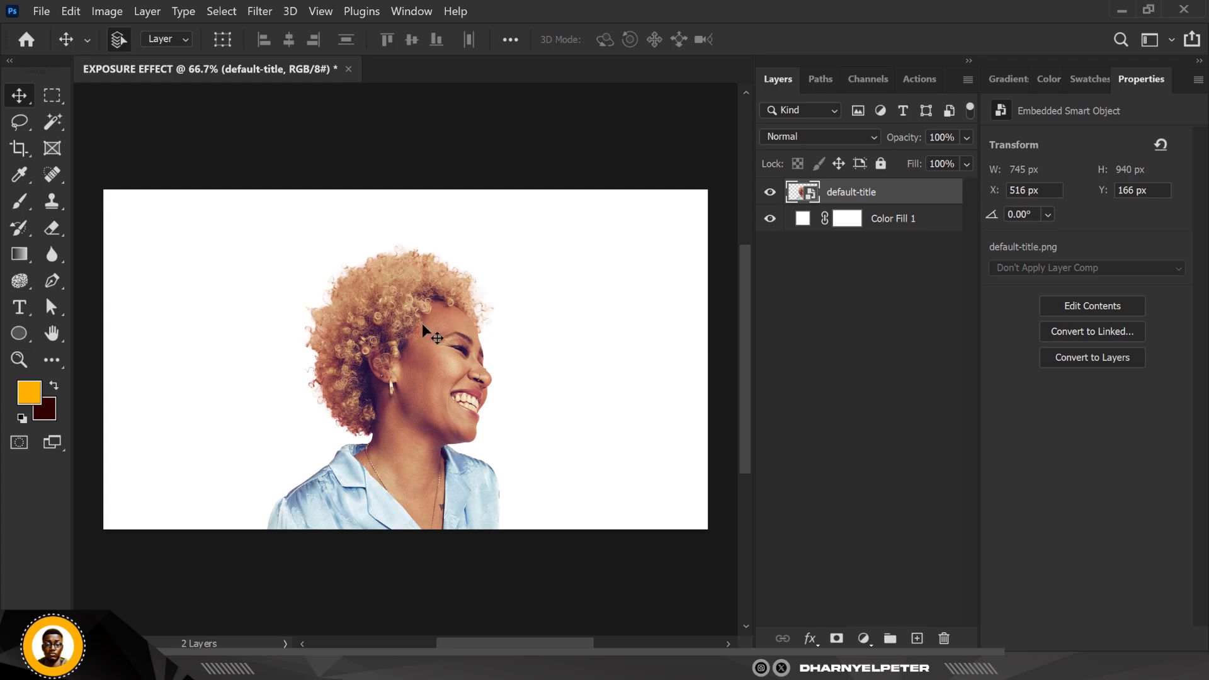
- Start a Camera Raw Filter on the portrait and set Highlights to -50, Shadows to +39 and Contrast to +17
click(263, 9)
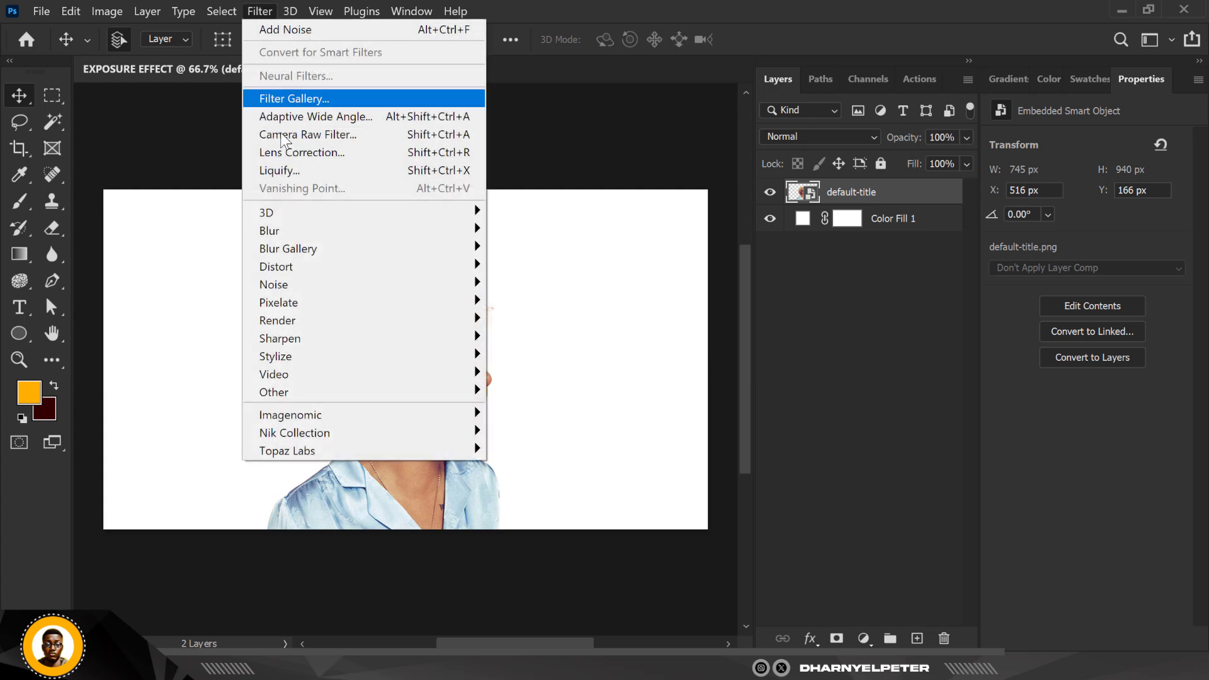
click(300, 134)
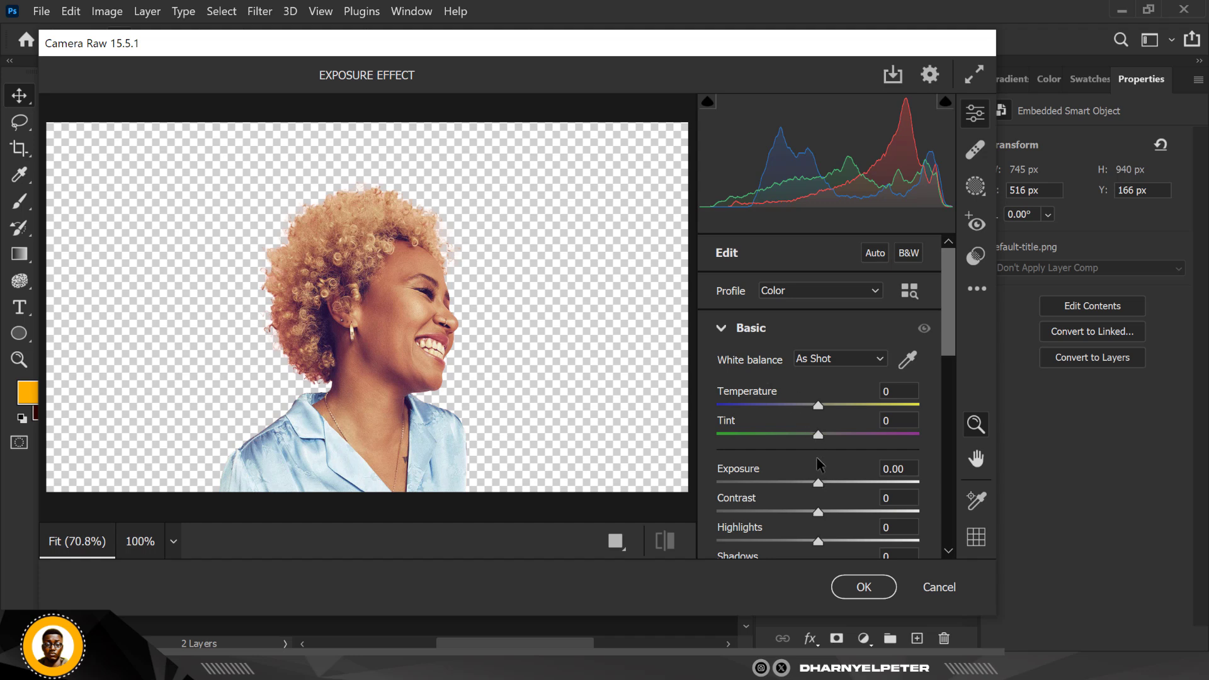
scroll(817, 458, down, 2)
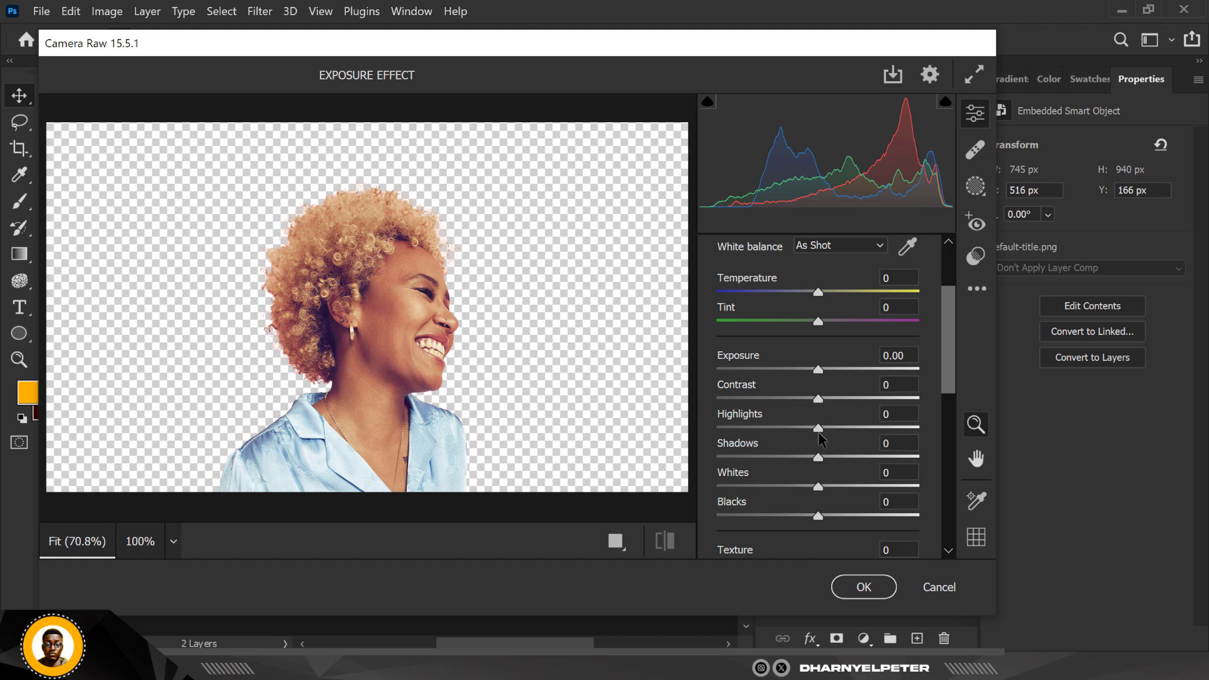
drag(819, 426, 767, 427)
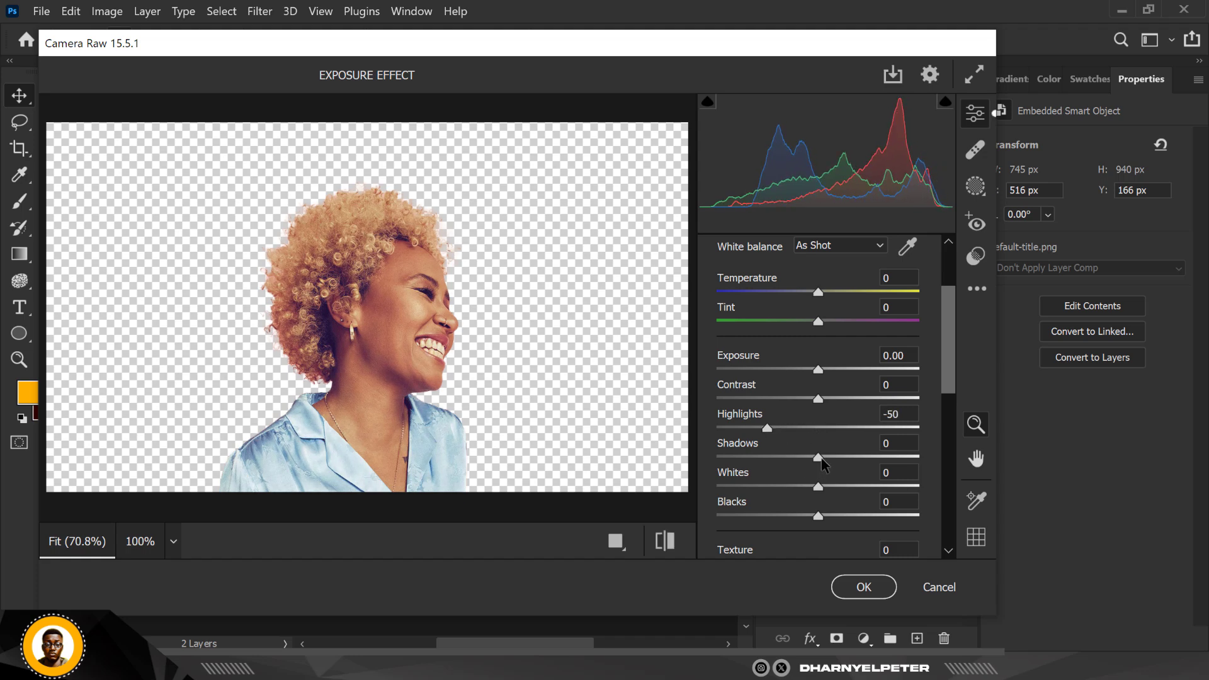
drag(822, 463, 859, 466)
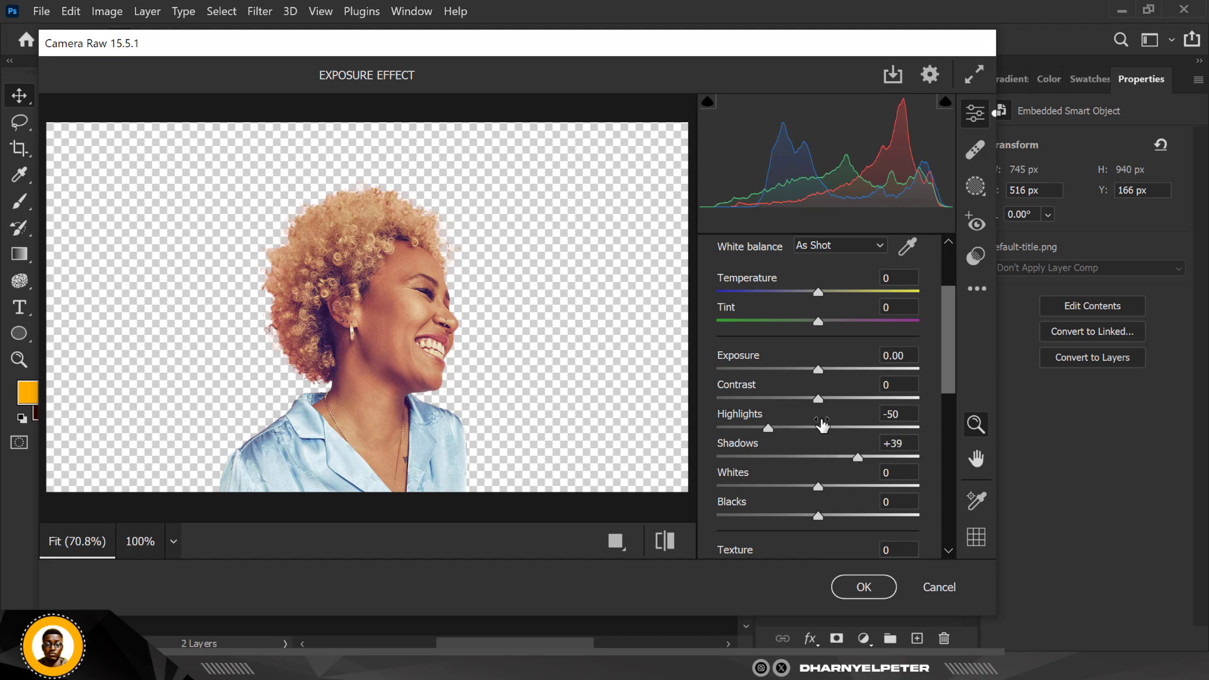
drag(819, 400, 837, 408)
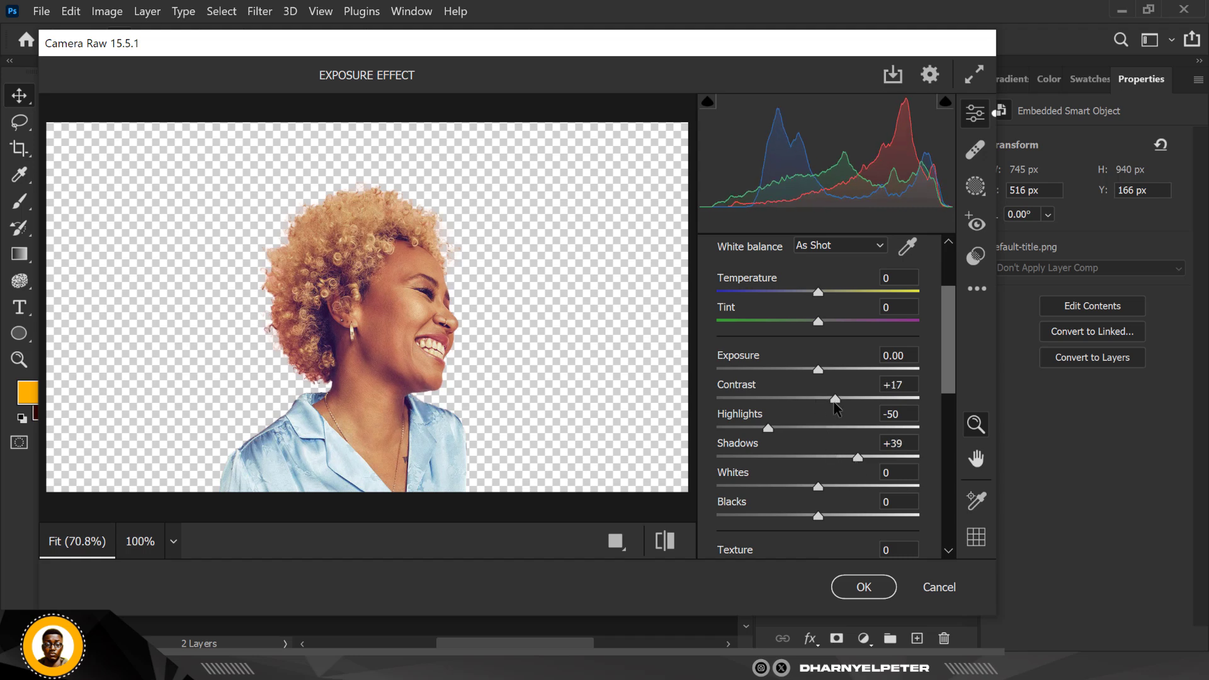
- Set the portrait's Texture to +31, Clarity to +5 and Dehaze to +7 in the Camera Raw Filter
scroll(839, 458, down, 2)
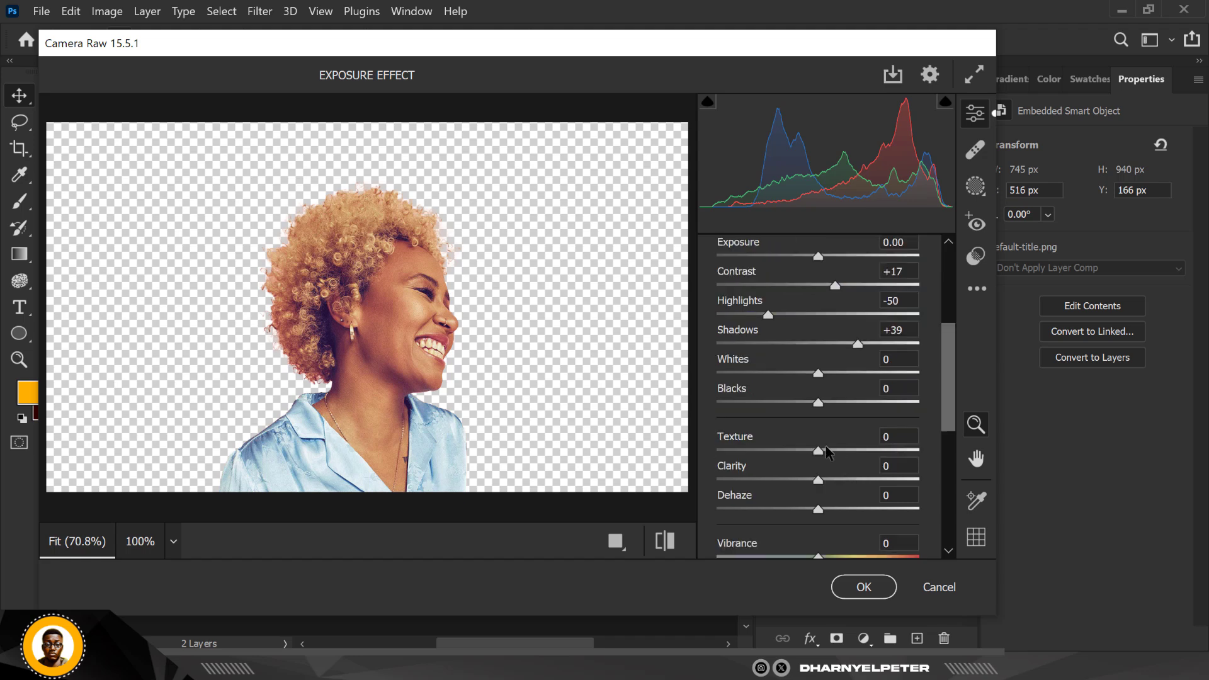
drag(819, 451, 845, 455)
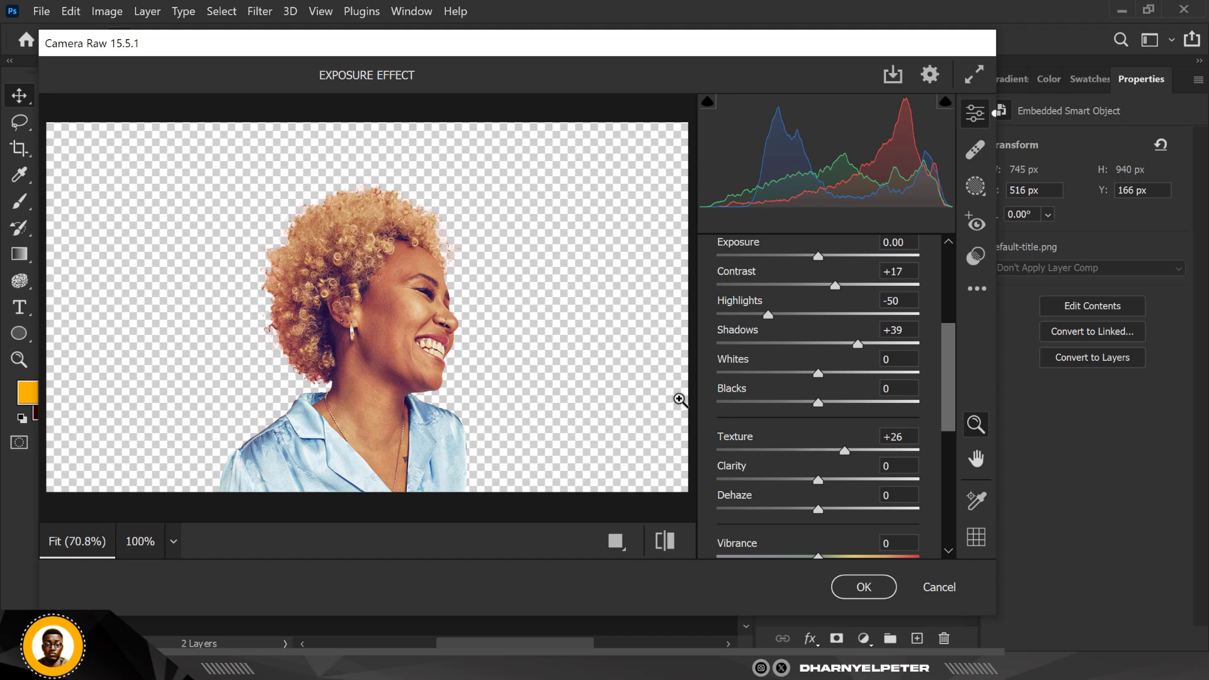
drag(841, 453, 849, 454)
drag(819, 481, 826, 483)
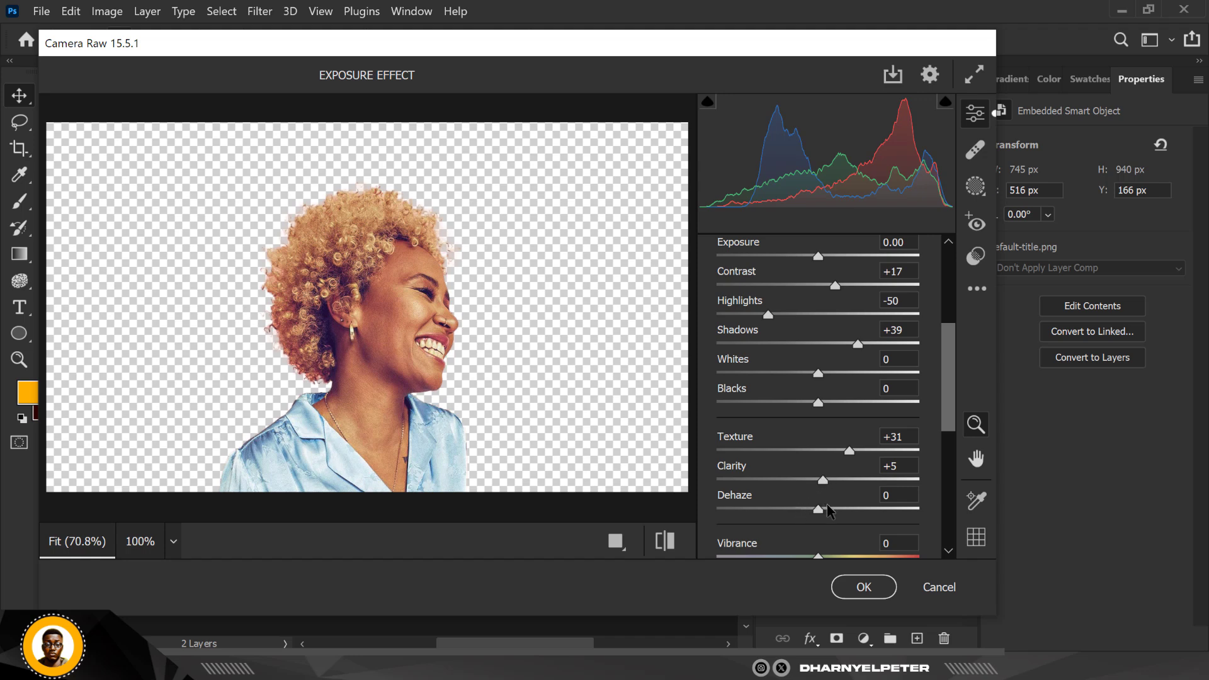
drag(819, 509, 827, 511)
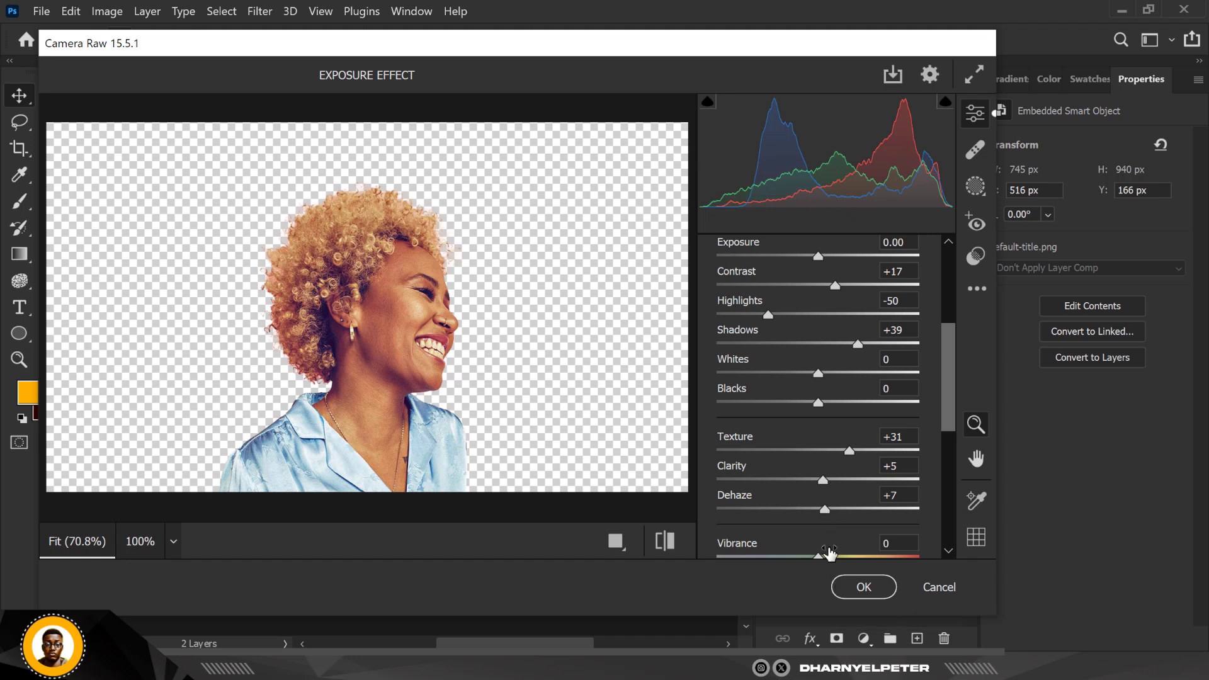
- Set the Detail Sharpening to 25 and apply the Camera Raw Filter to the portrait
scroll(817, 453, down, 3)
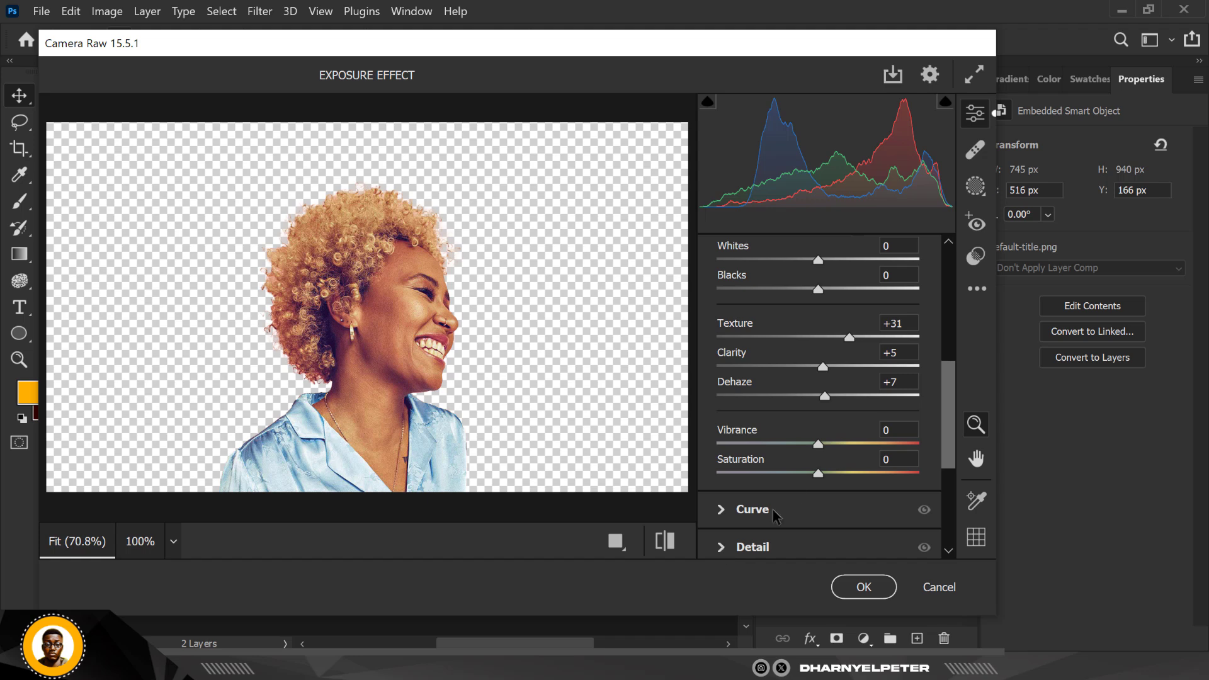
click(747, 545)
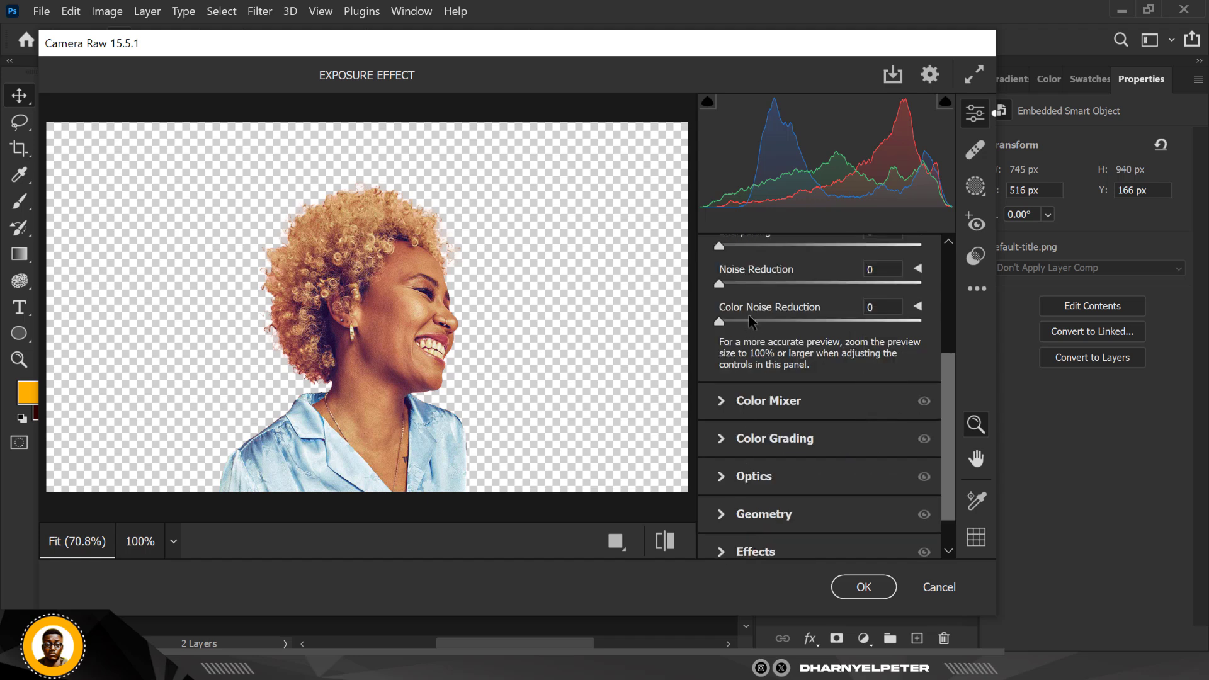
scroll(750, 340, up, 3)
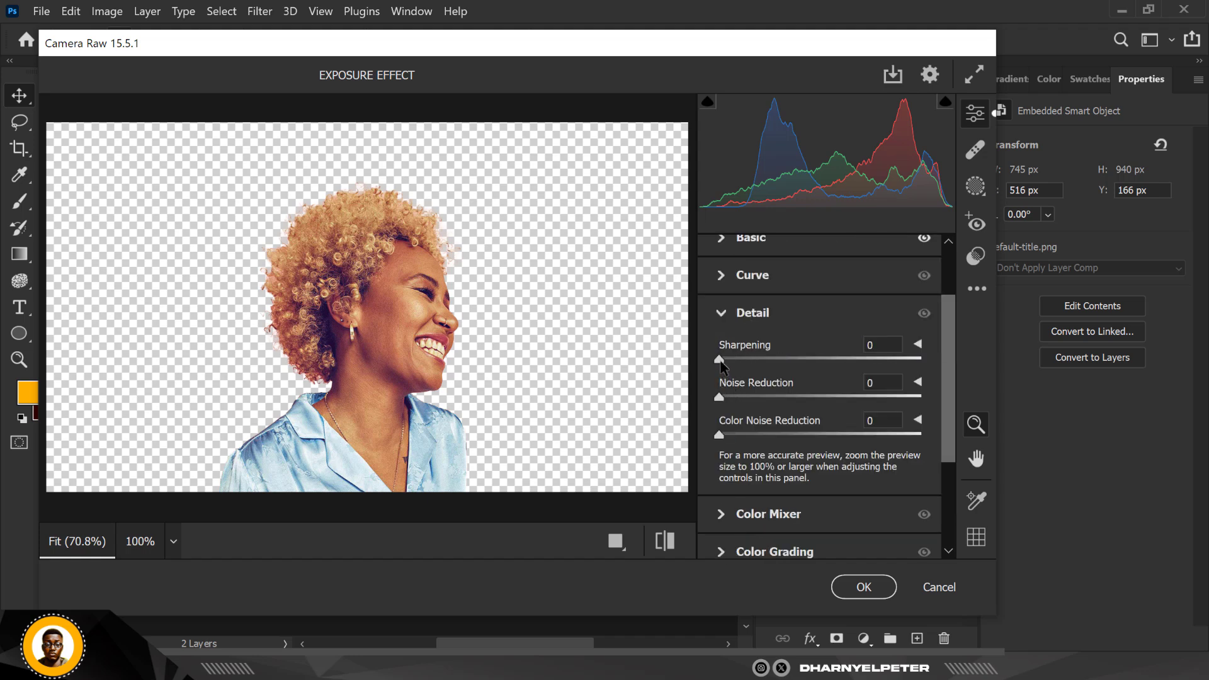
drag(720, 360, 755, 364)
click(871, 592)
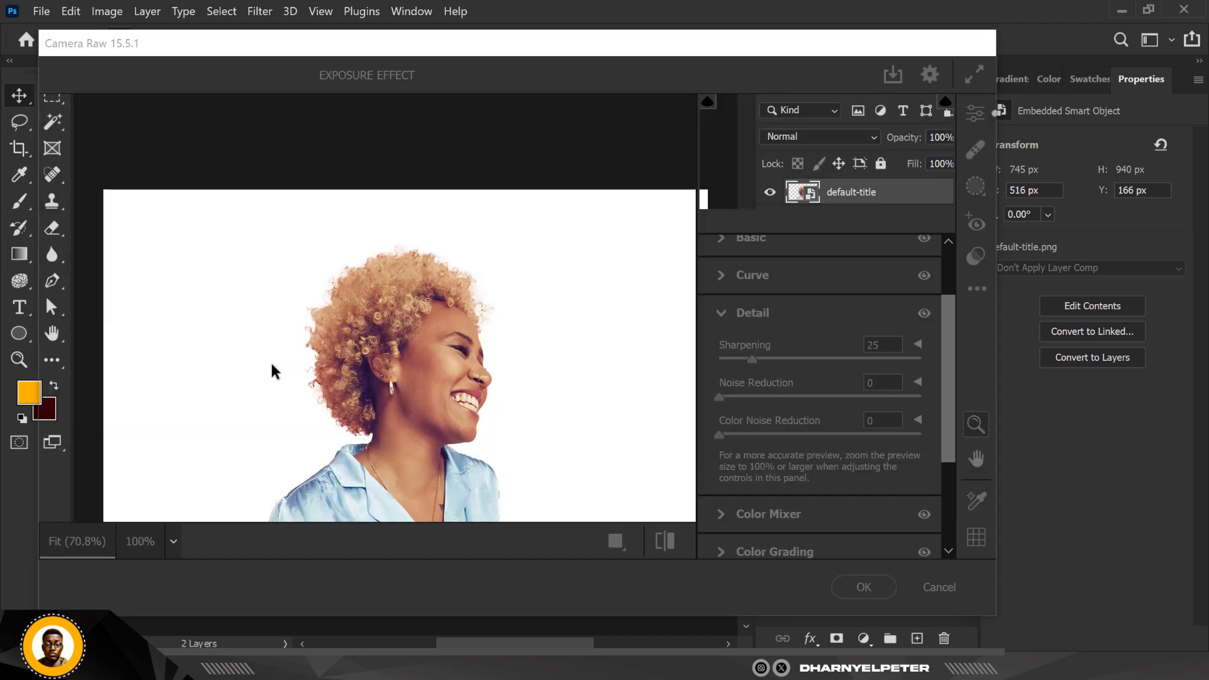
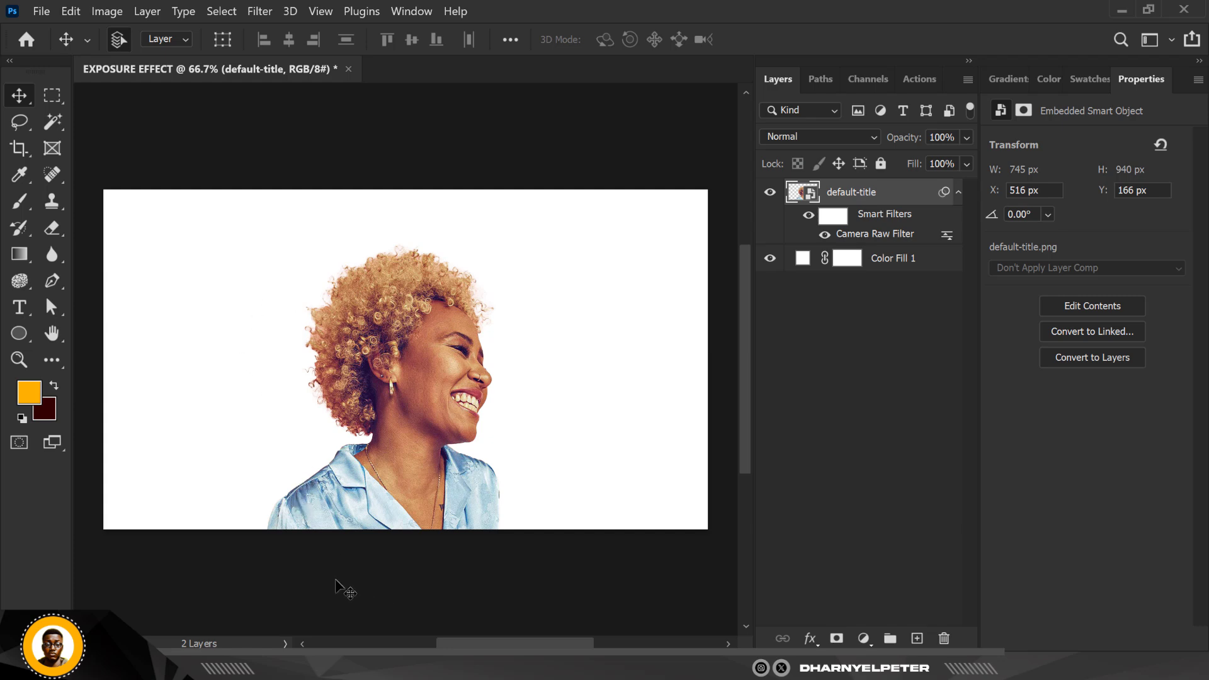
- Place the sunset beach photo of the couple above the portrait, scaled to 26.58% and aligned with the canvas's lower edge
key(alt+Tab)
drag(418, 149, 447, 379)
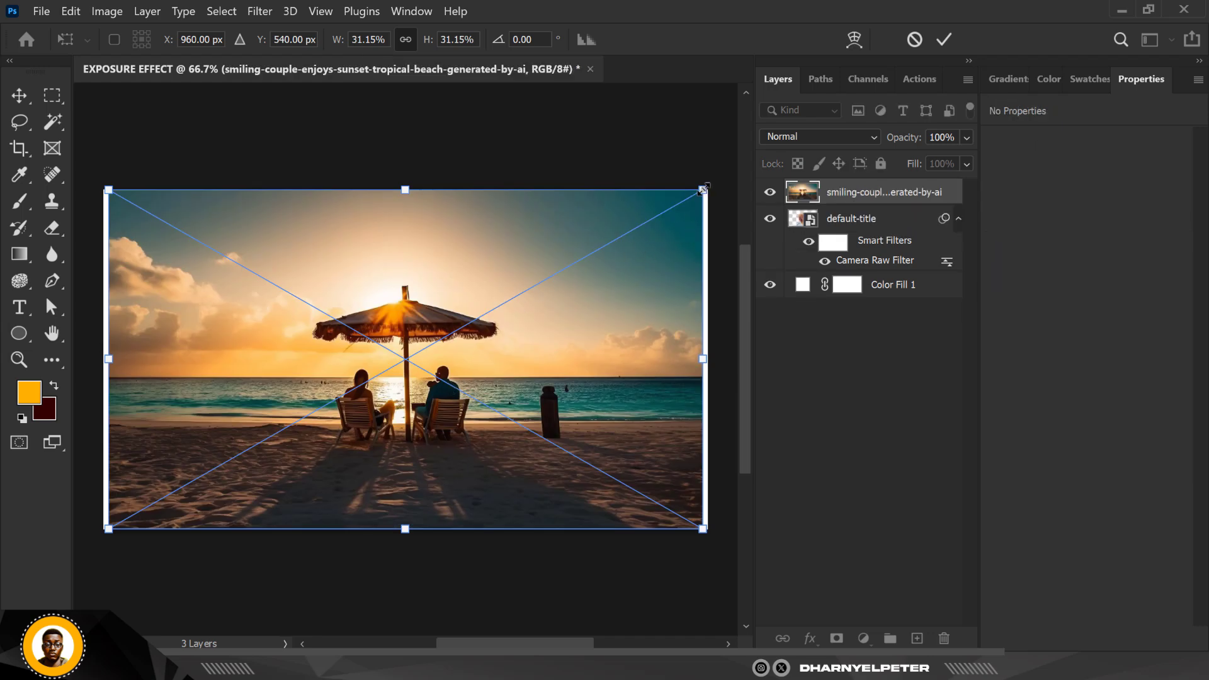
drag(704, 188, 661, 216)
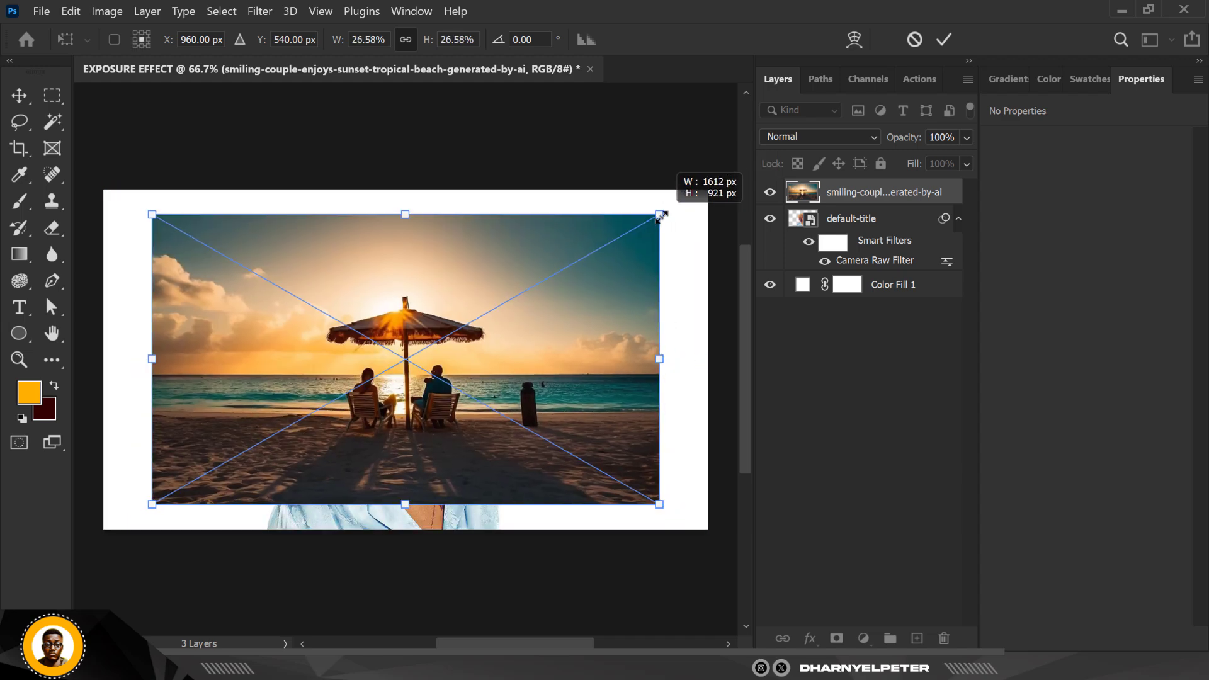
drag(539, 330, 534, 359)
key(Return)
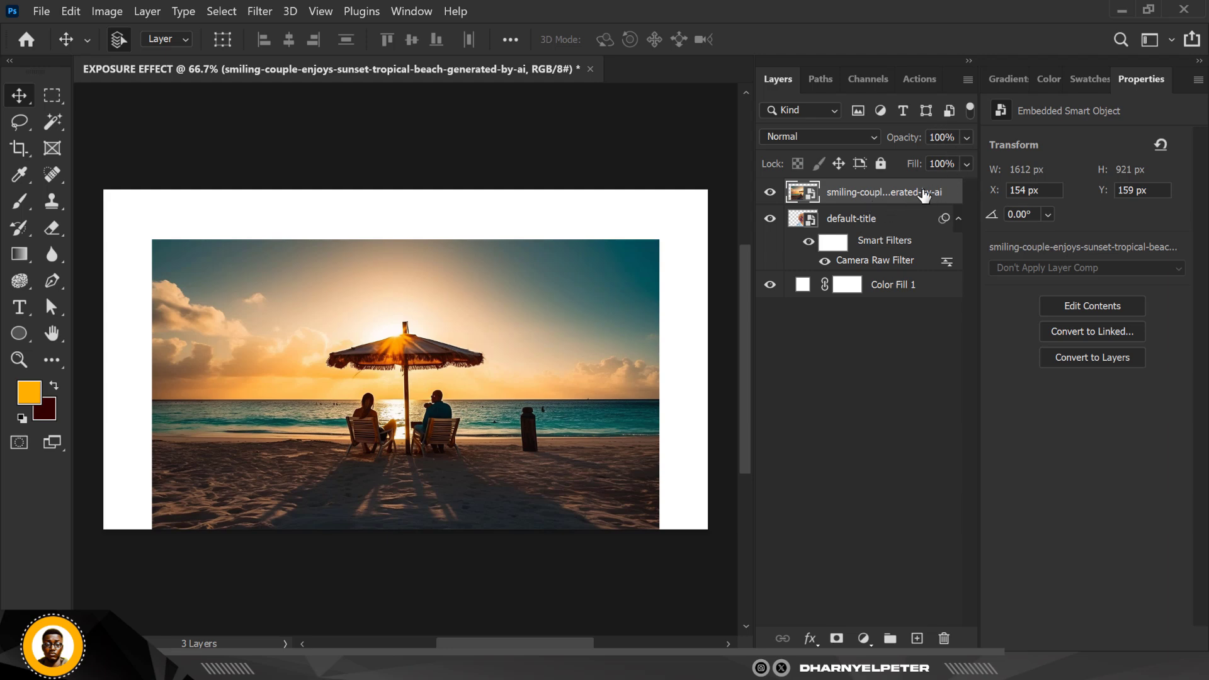
- Set the beach photo's blend mode to Screen and move it up over the woman's head, to X 83 px, Y 0 px
click(797, 134)
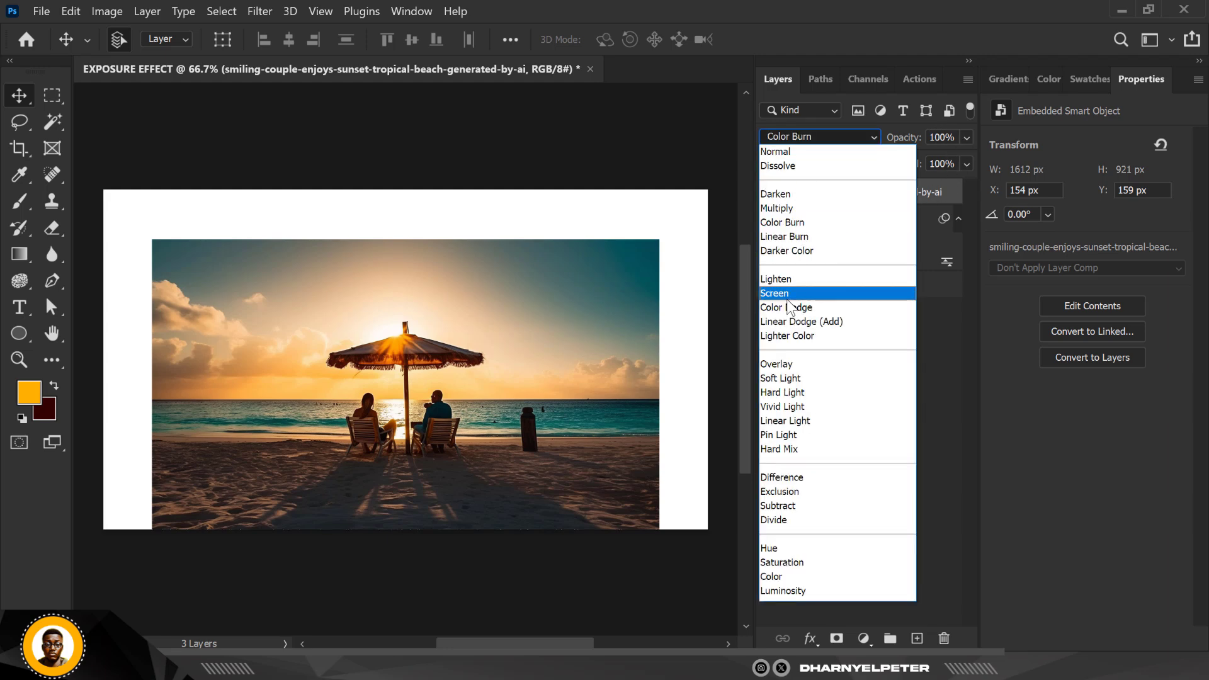
click(785, 294)
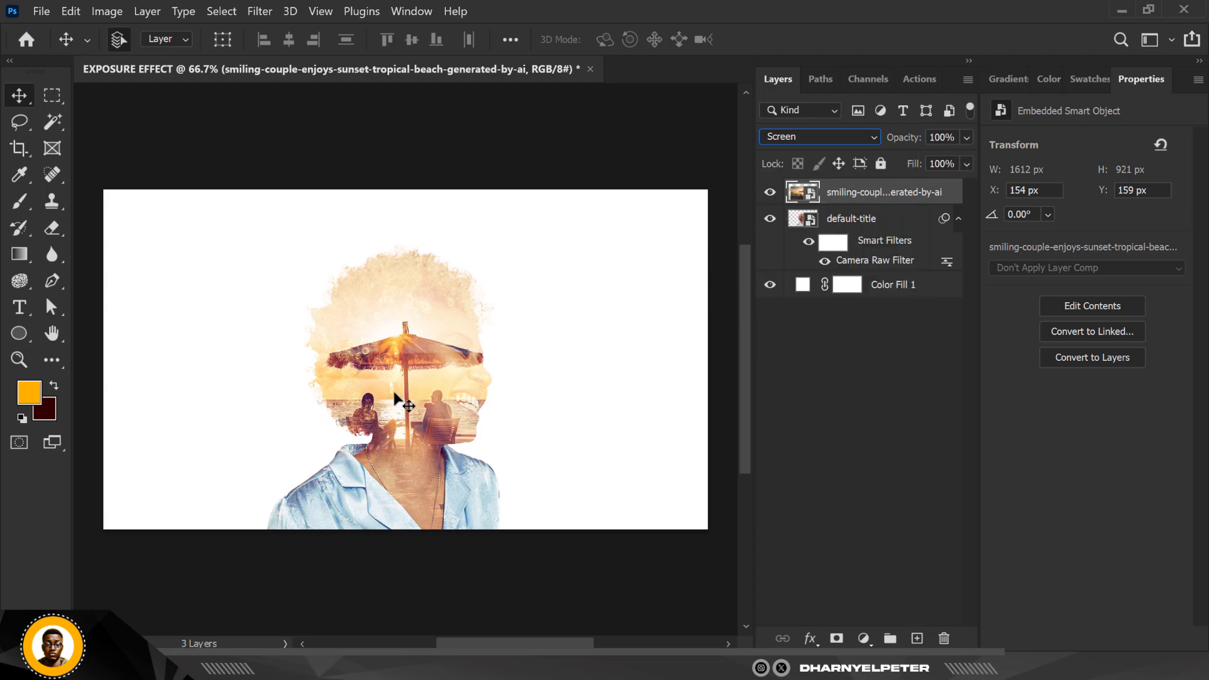
drag(401, 373, 382, 324)
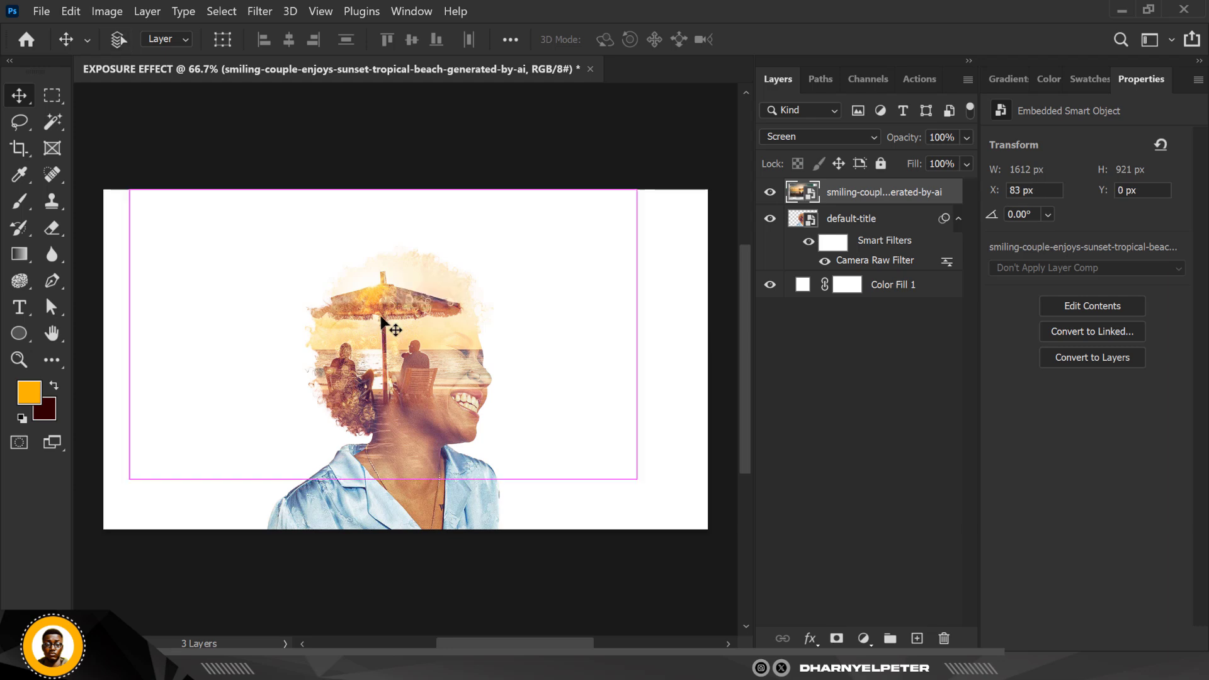
- Enlarge the beach photo to about 1957 x 1118 px and position it at X -90 px, Y -138 px over the woman's head
key(ctrl+t)
drag(640, 481, 669, 497)
drag(553, 370, 538, 360)
key(shift)
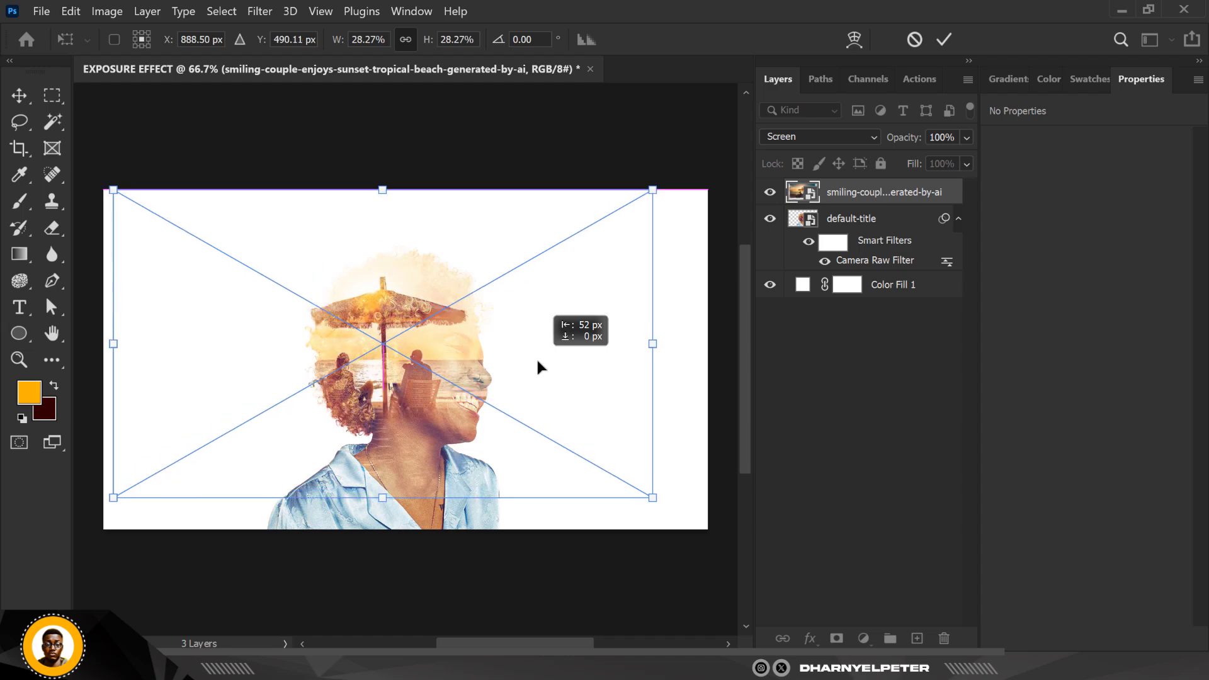
drag(537, 363, 537, 363)
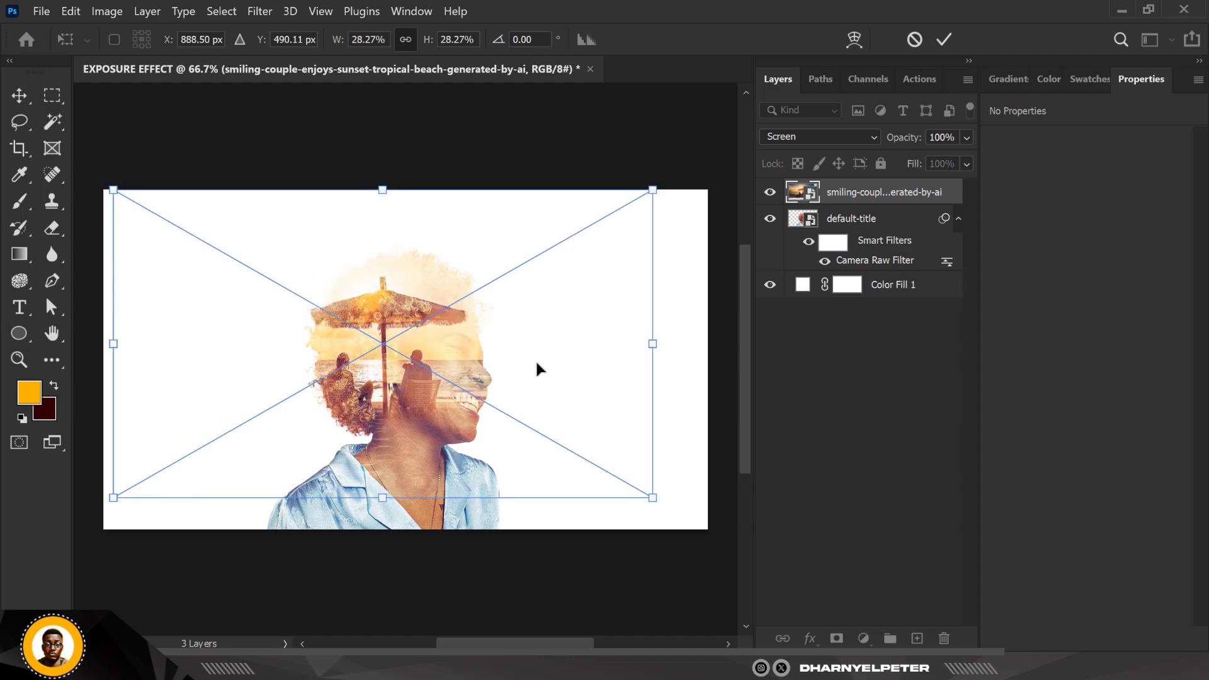
drag(381, 183, 381, 140)
key(Return)
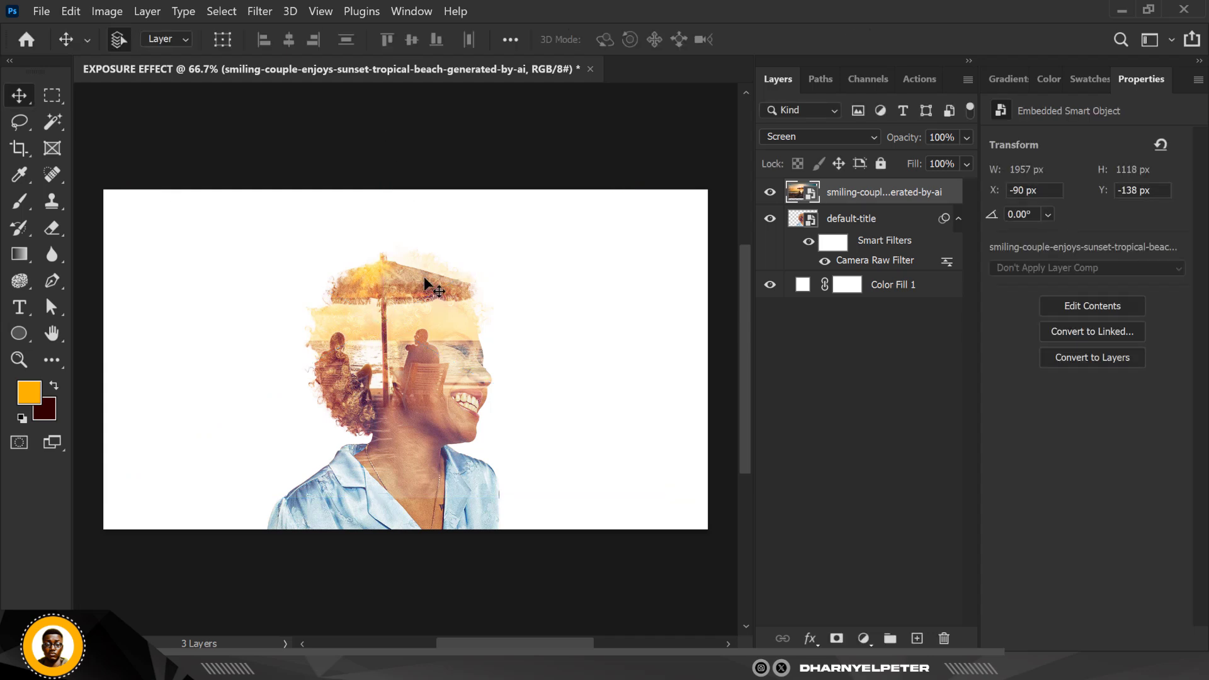
- Add a layer mask to the beach photo and set the Brush tool's flow to 50%
click(837, 639)
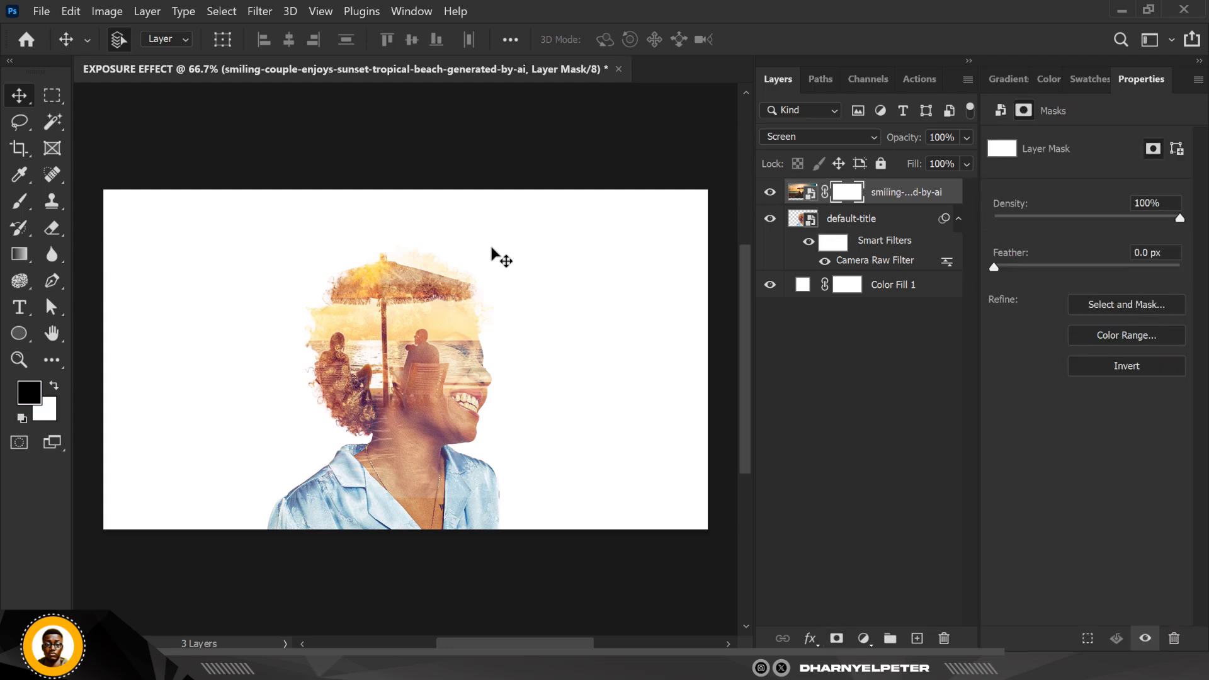
key(b)
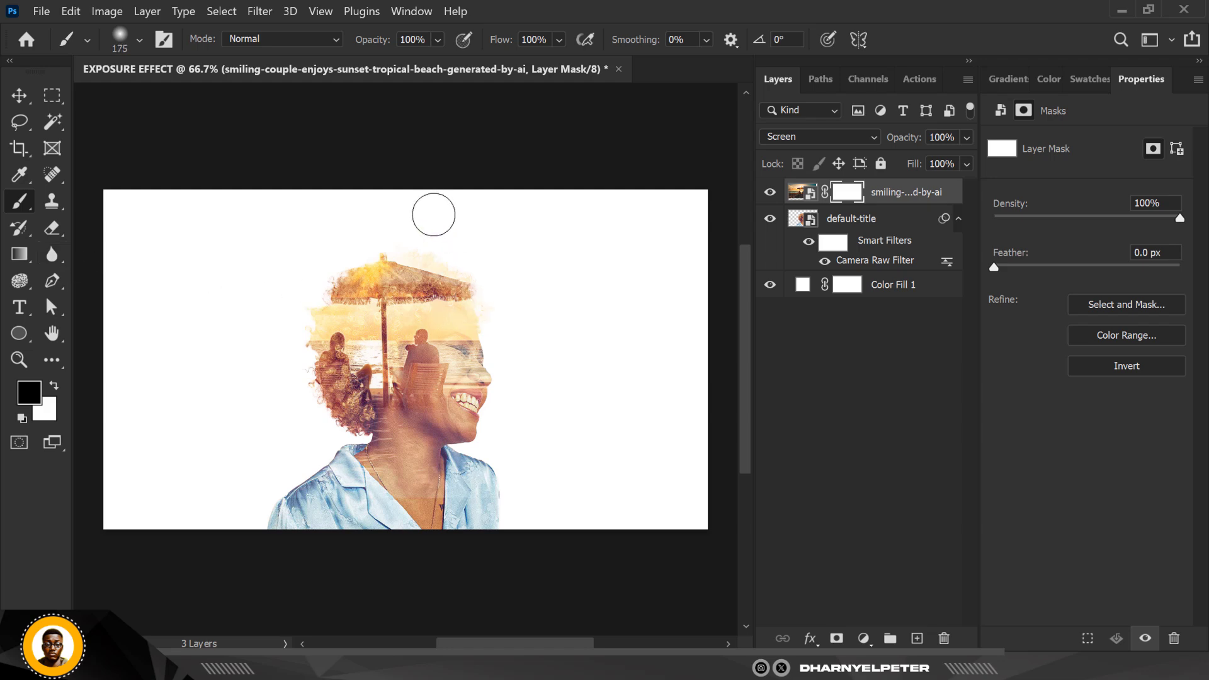
click(560, 38)
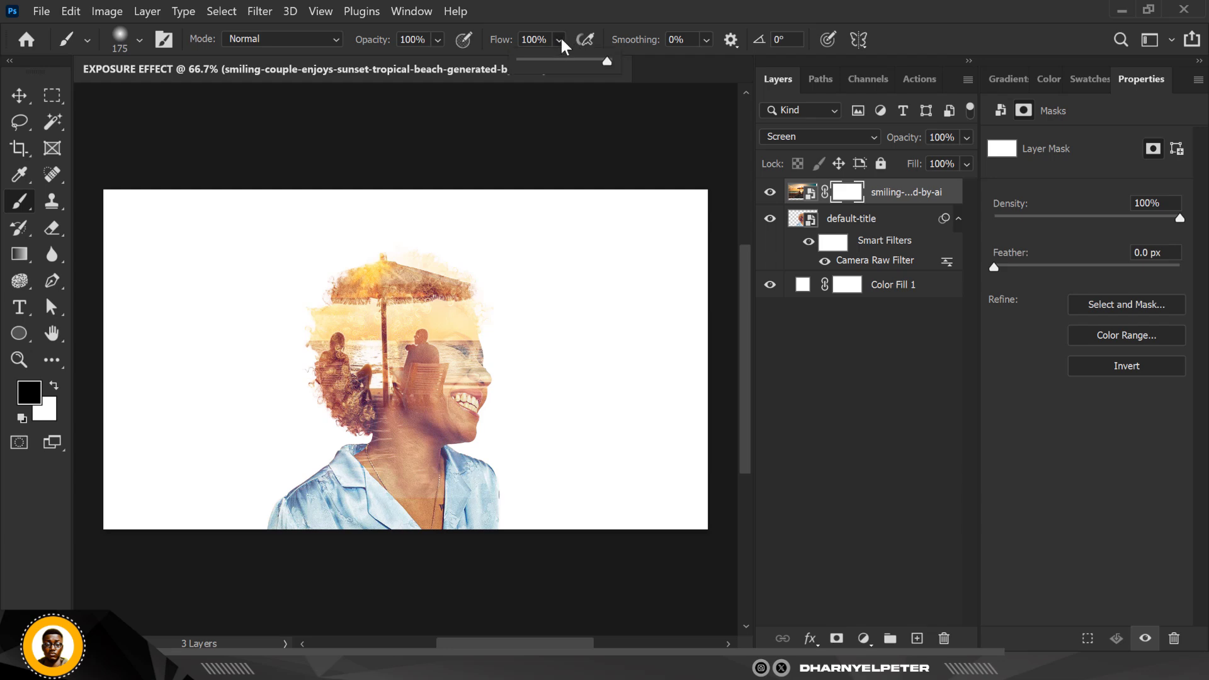
click(547, 39)
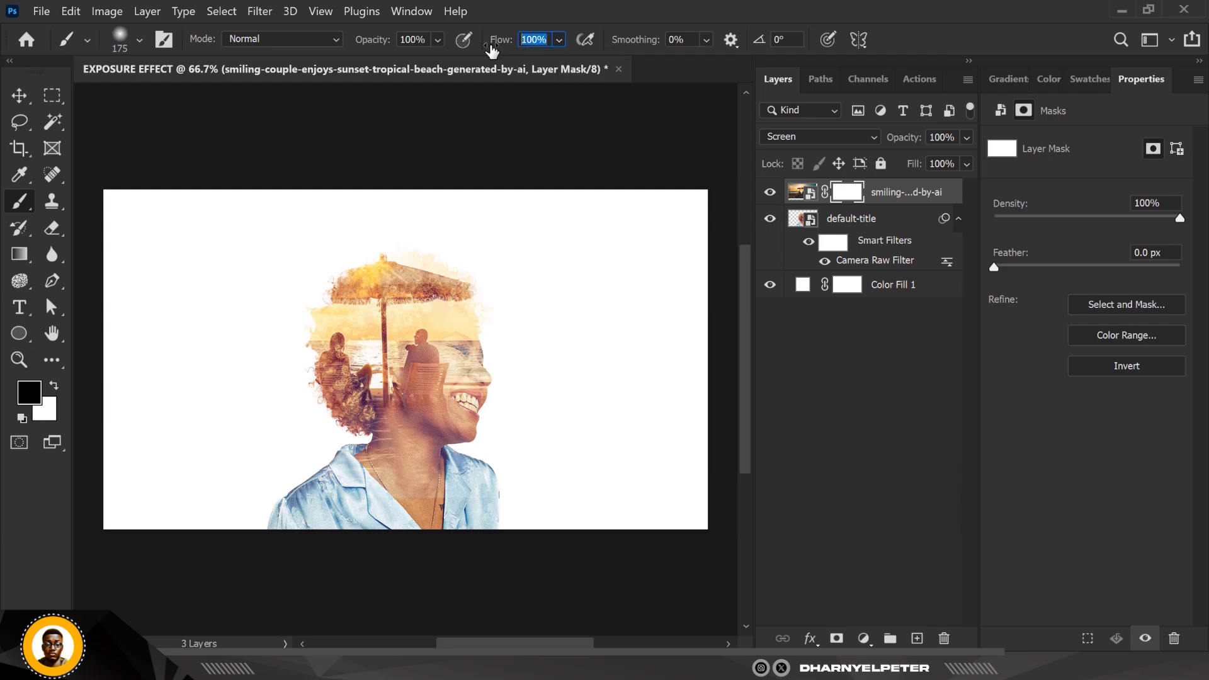
text(5)
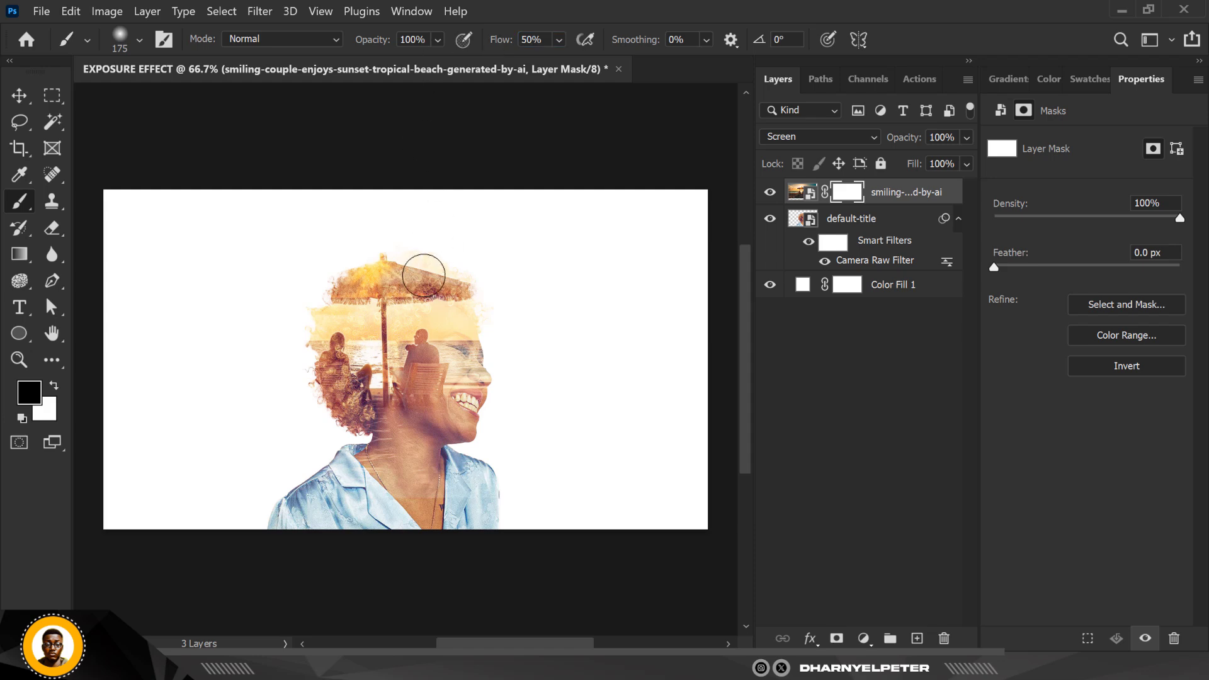
- Paint black on the beach photo's mask with a 300 px soft brush over the woman's face and upper hair
key(bracketright)
mouse_move(410, 259)
mouse_down()
mouse_move(421, 288)
mouse_move(452, 250)
mouse_move(464, 259)
mouse_move(353, 231)
mouse_move(346, 249)
mouse_move(420, 247)
mouse_move(380, 228)
mouse_move(445, 231)
mouse_move(408, 236)
mouse_move(467, 250)
mouse_move(485, 341)
mouse_move(485, 329)
mouse_move(506, 372)
mouse_move(497, 319)
mouse_move(486, 320)
mouse_move(476, 334)
mouse_move(487, 434)
mouse_move(511, 457)
mouse_move(485, 427)
mouse_up()
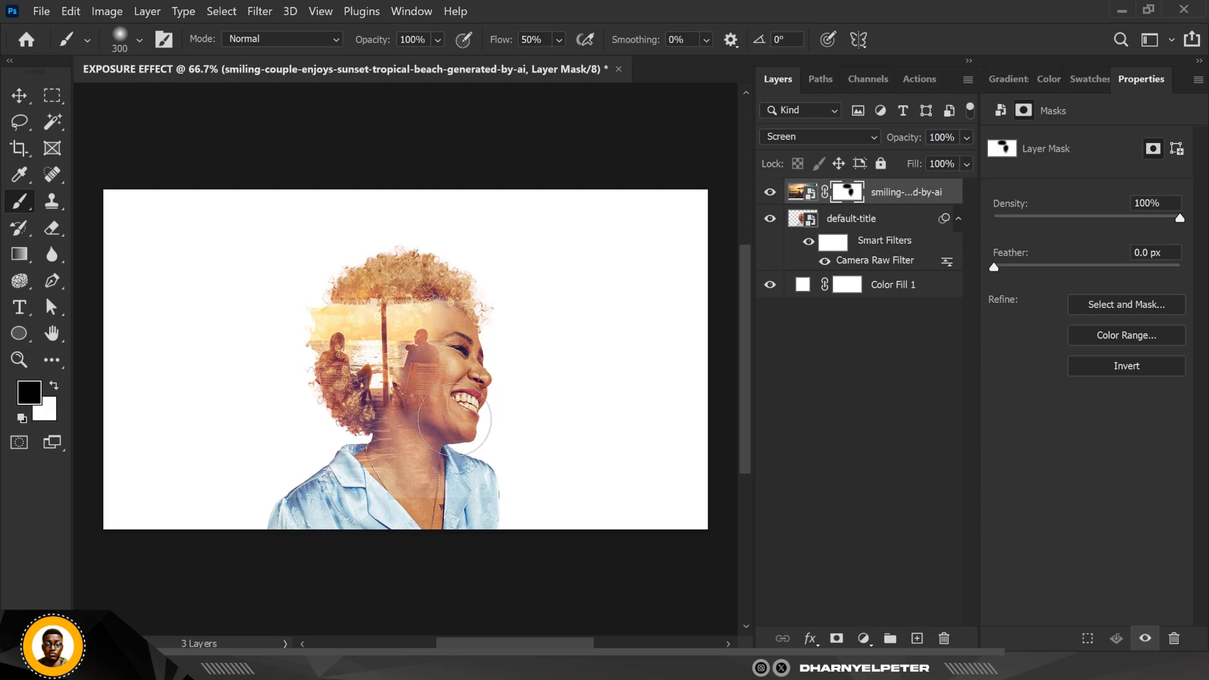
mouse_move(474, 318)
mouse_down()
mouse_move(461, 348)
mouse_move(384, 416)
mouse_move(367, 412)
mouse_move(376, 340)
mouse_up()
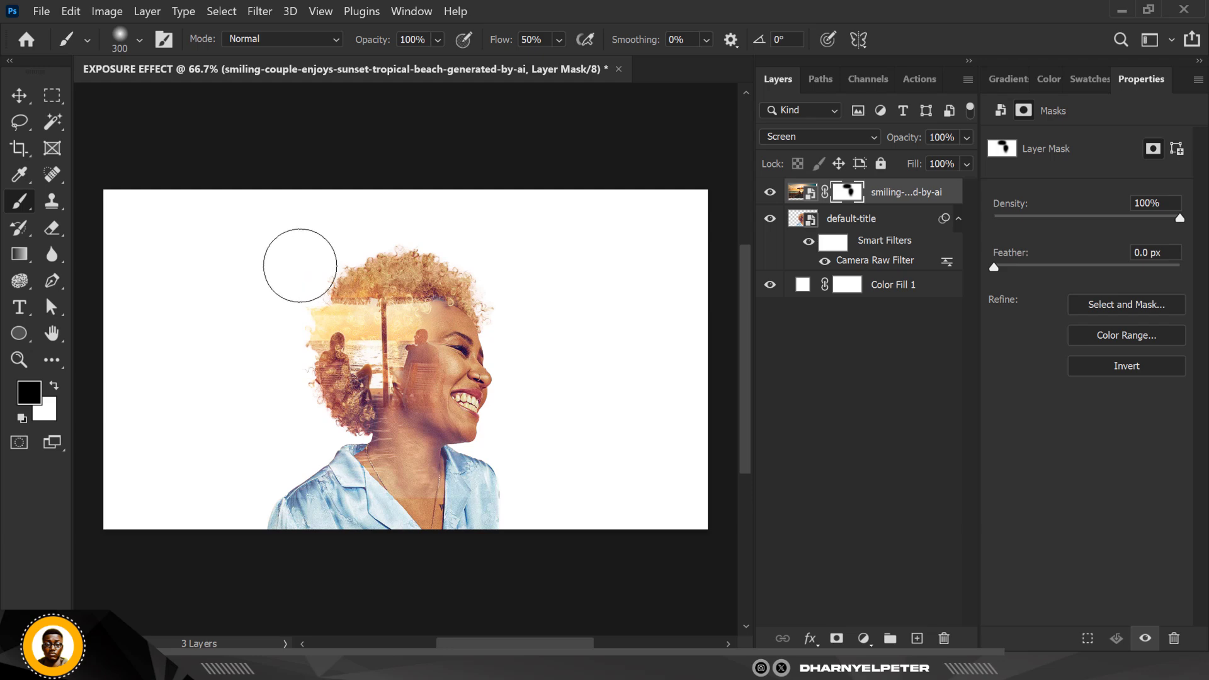
mouse_move(300, 283)
mouse_down()
mouse_move(267, 343)
mouse_move(270, 272)
mouse_move(138, 430)
mouse_move(329, 287)
mouse_move(359, 305)
mouse_up()
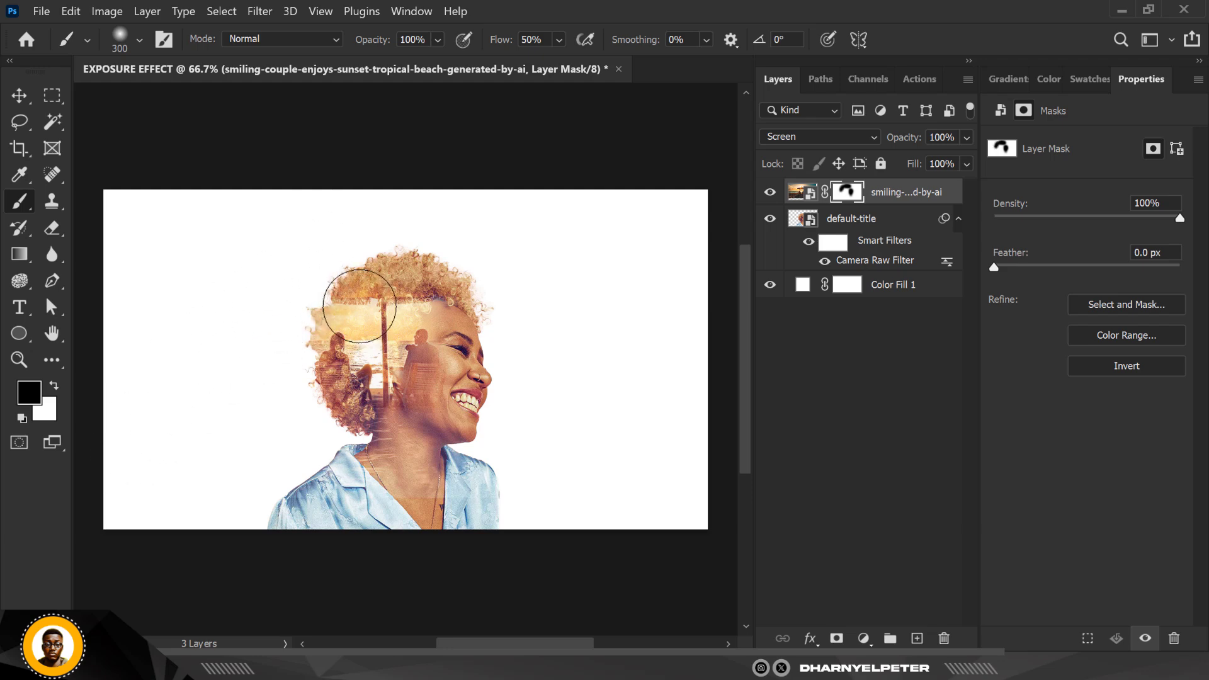
- Reduce the brush to 125 px and mask out the remaining umbrella edge across the woman's hair
key(bracketleft)
key(bracketleft)
key(bracketleft)
key(bracketleft)
key(bracketleft)
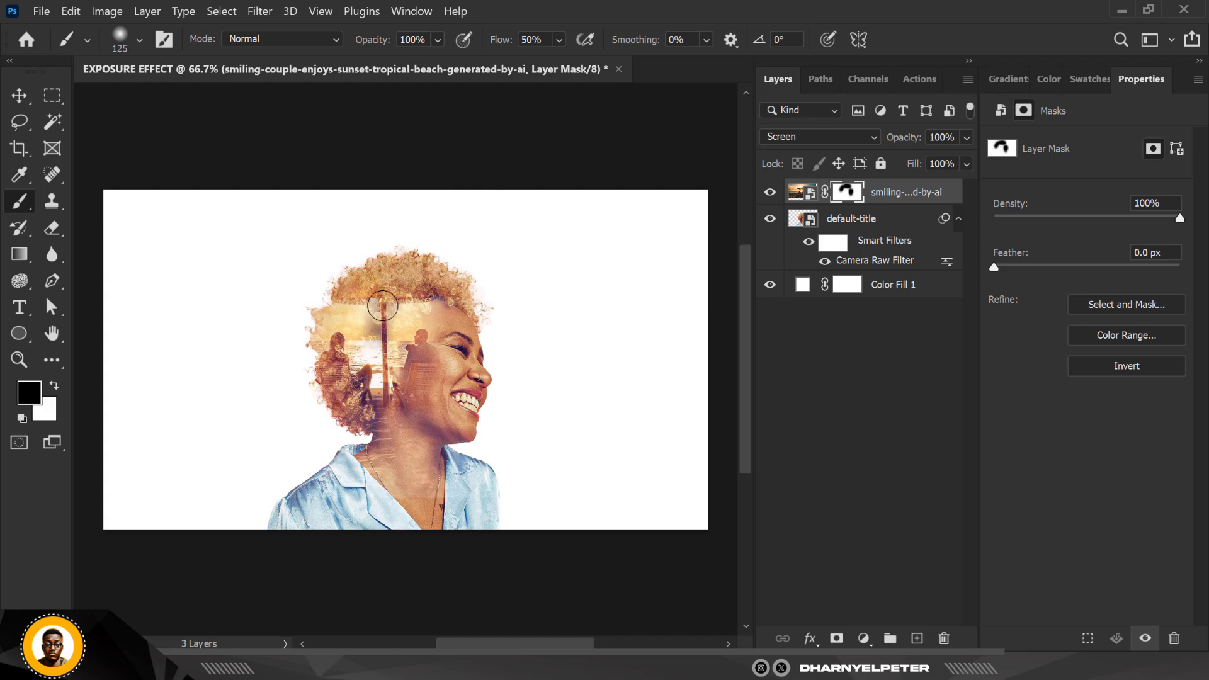
mouse_move(345, 286)
mouse_down()
mouse_move(472, 283)
mouse_move(426, 287)
mouse_up()
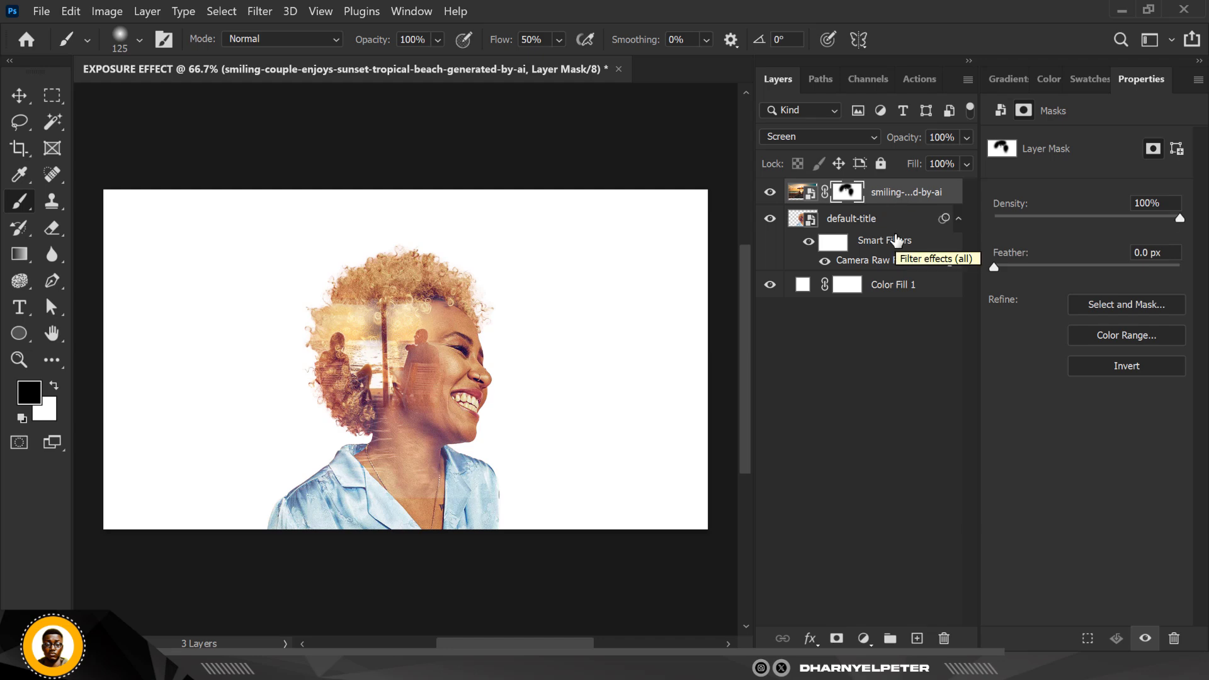
- Clip the beach photo to the portrait layer, duplicate it and clip the copy as well
right_click(910, 194)
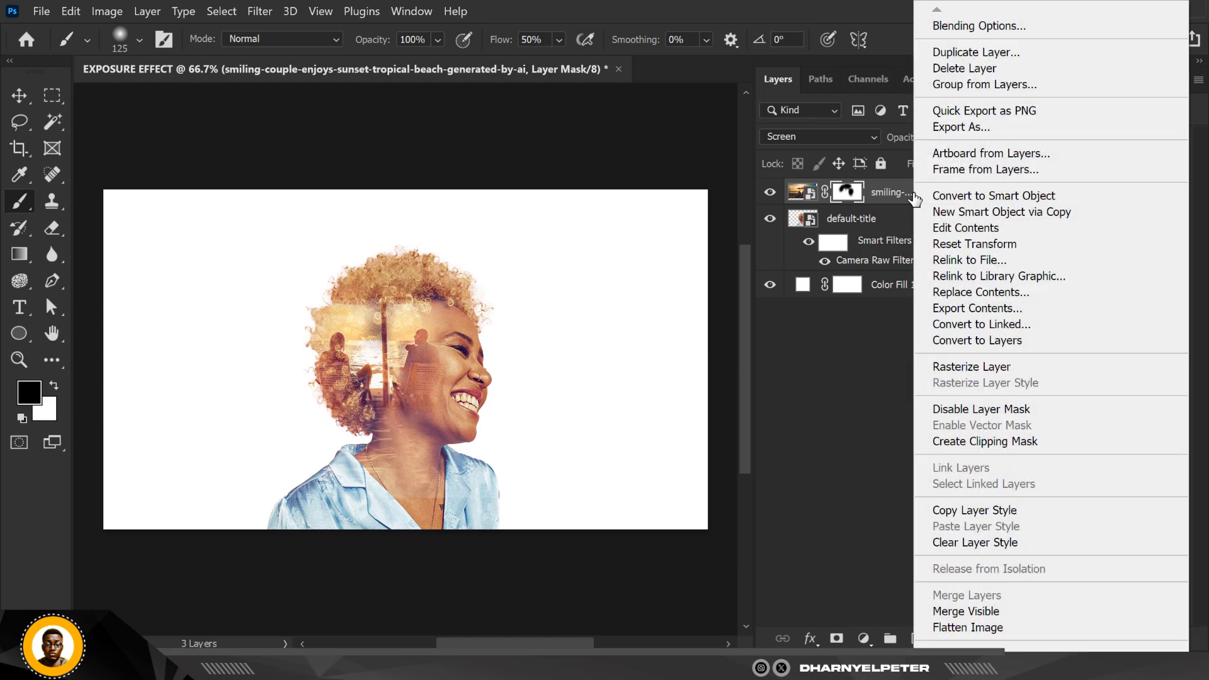
click(986, 440)
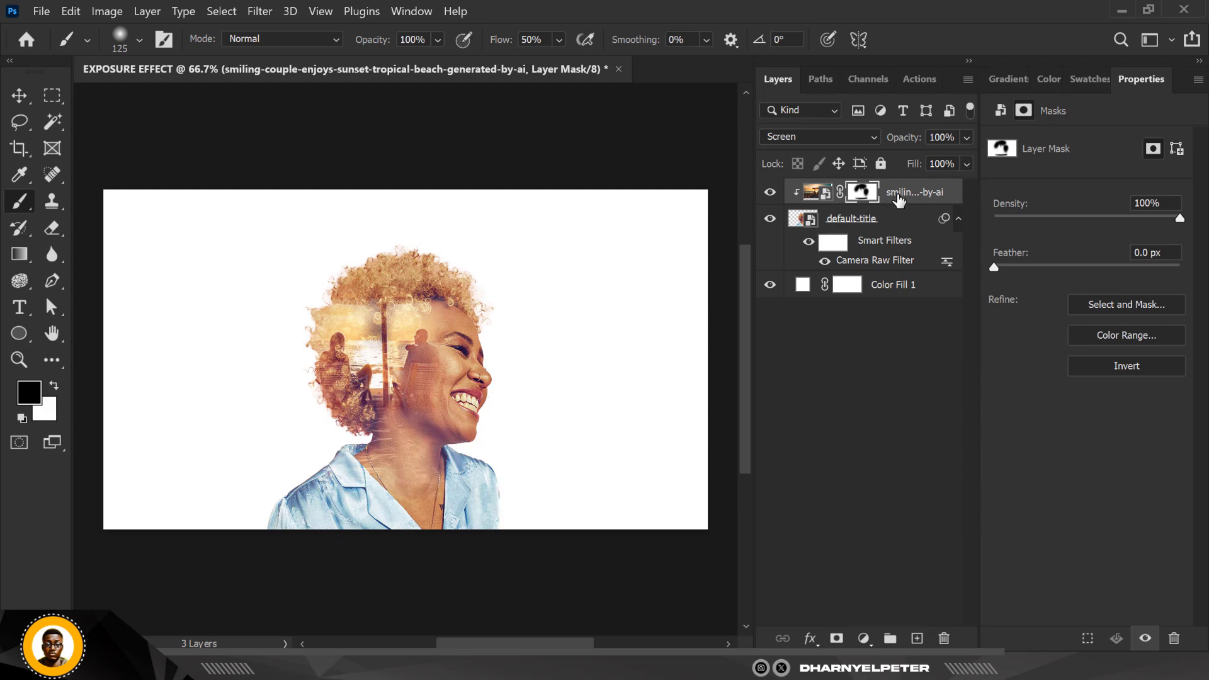
key(ctrl+j)
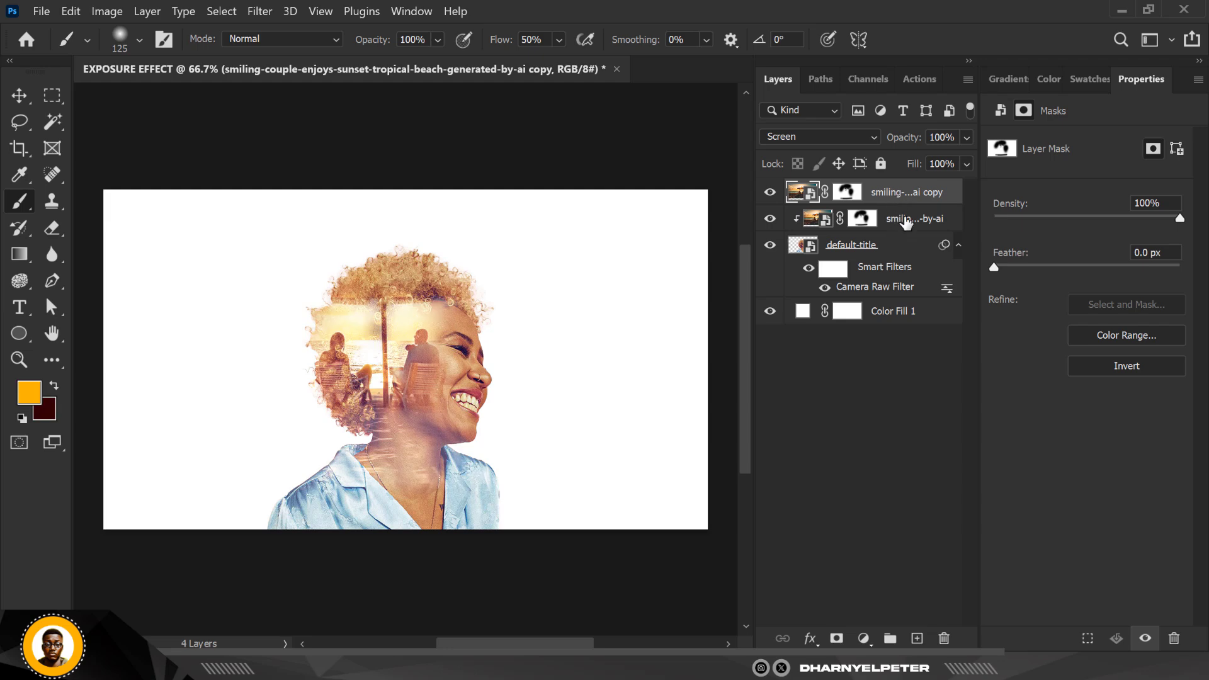
right_click(918, 195)
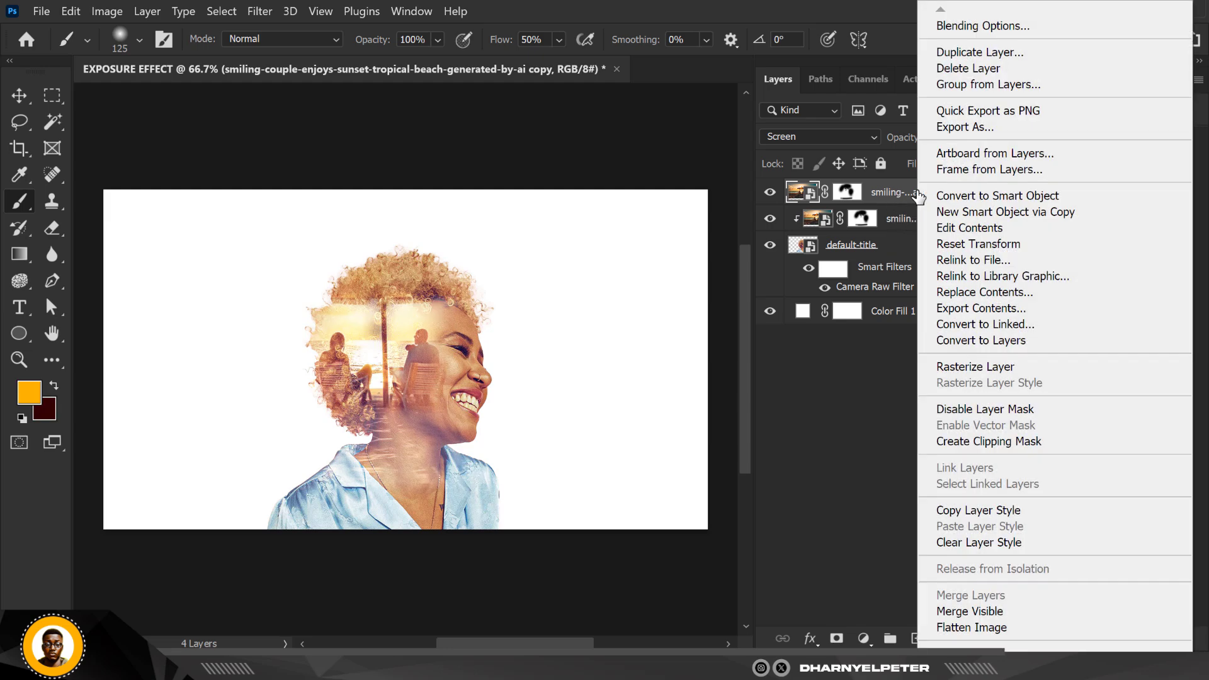
click(968, 440)
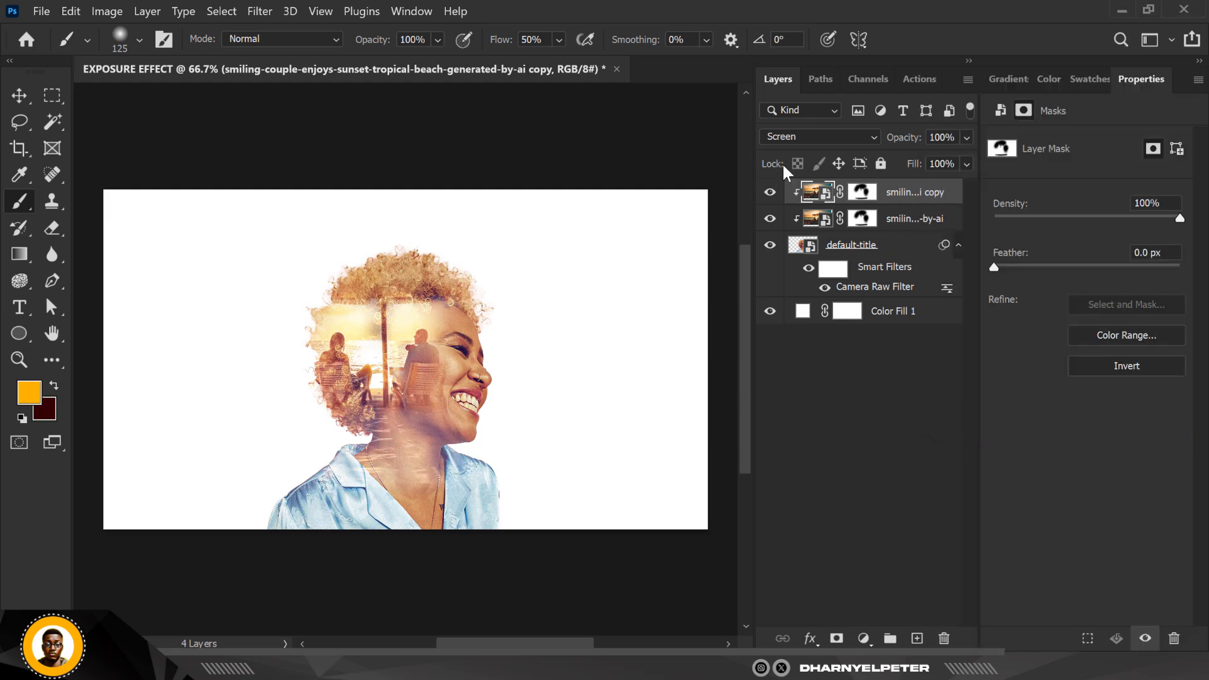
- Set the beach photo copy's blend mode to Hard Light and its opacity to 24%
click(835, 135)
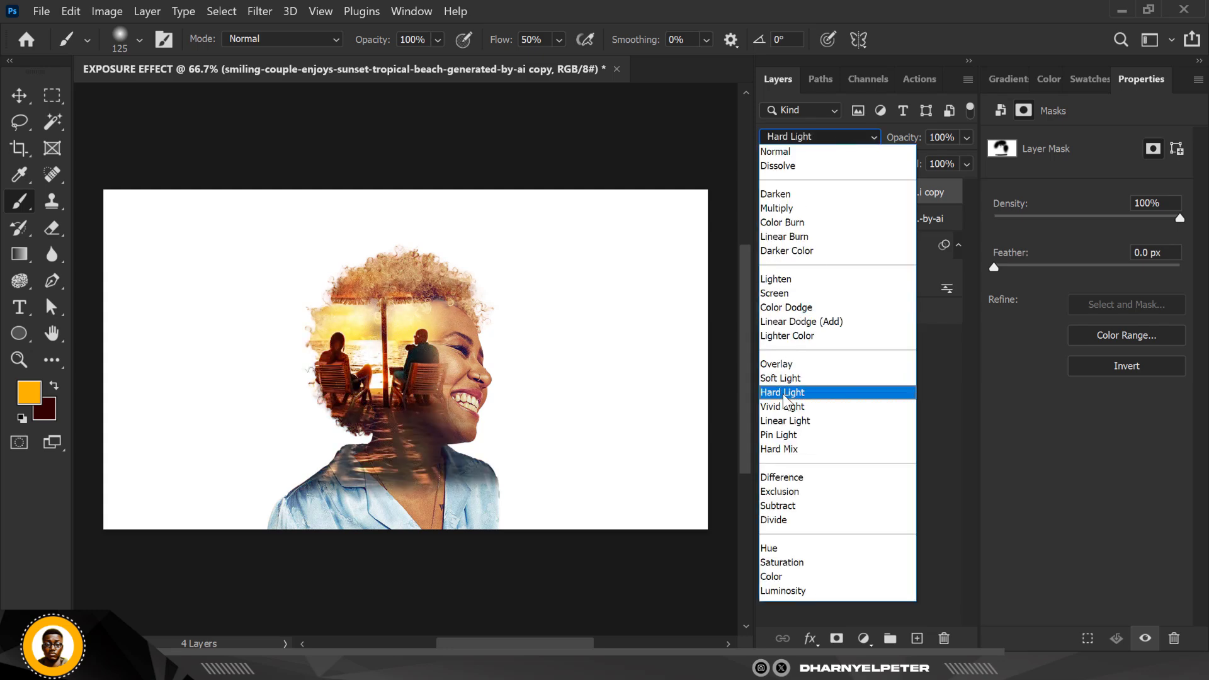
click(784, 394)
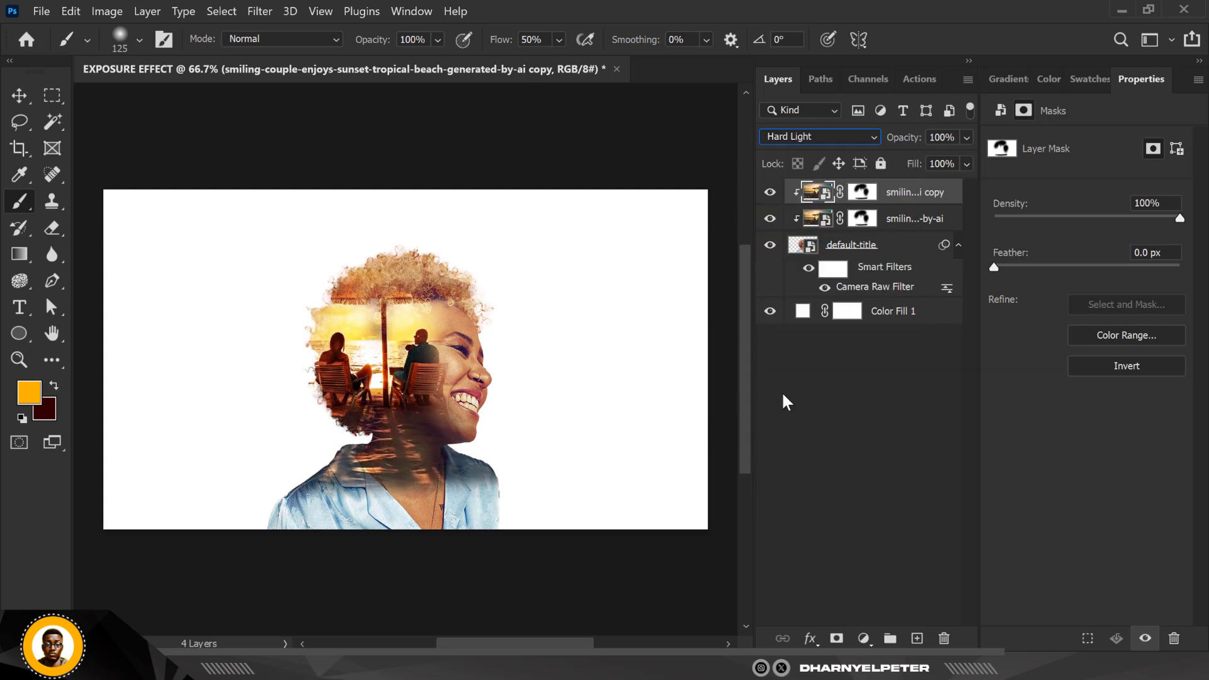
click(967, 137)
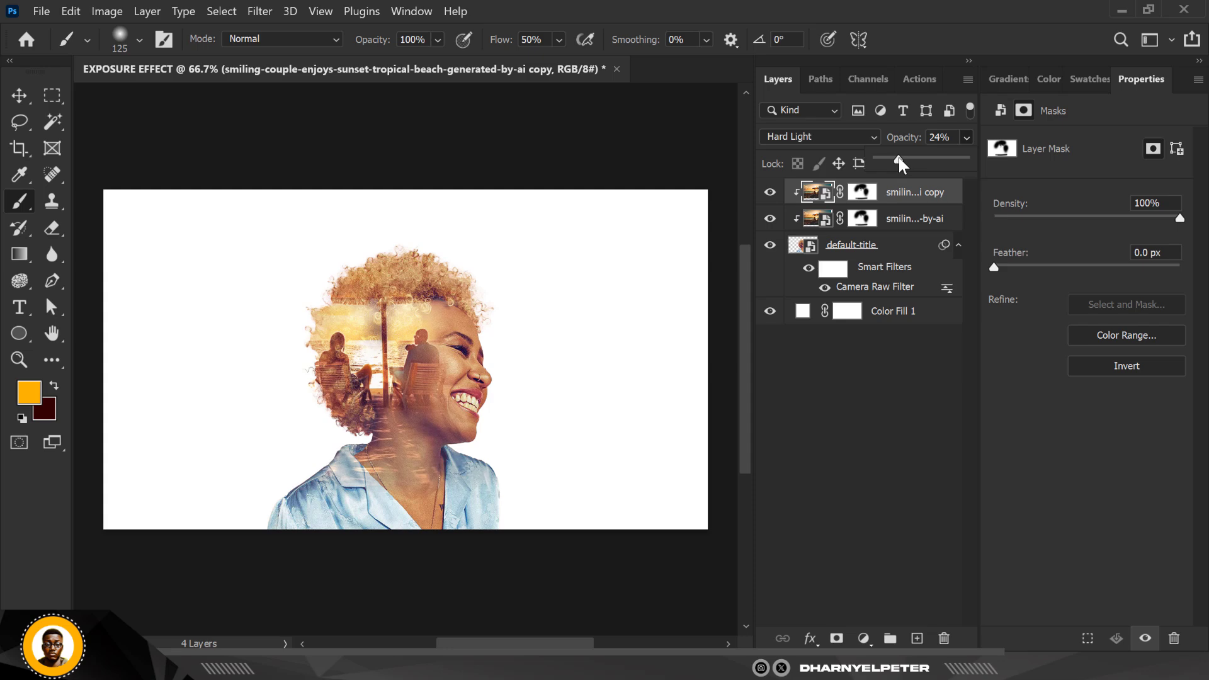
drag(898, 158, 897, 157)
- Change the Color Fill 1 background to the pale yellow feeca0, sampling from the sunset and adjusting the shade
click(802, 315)
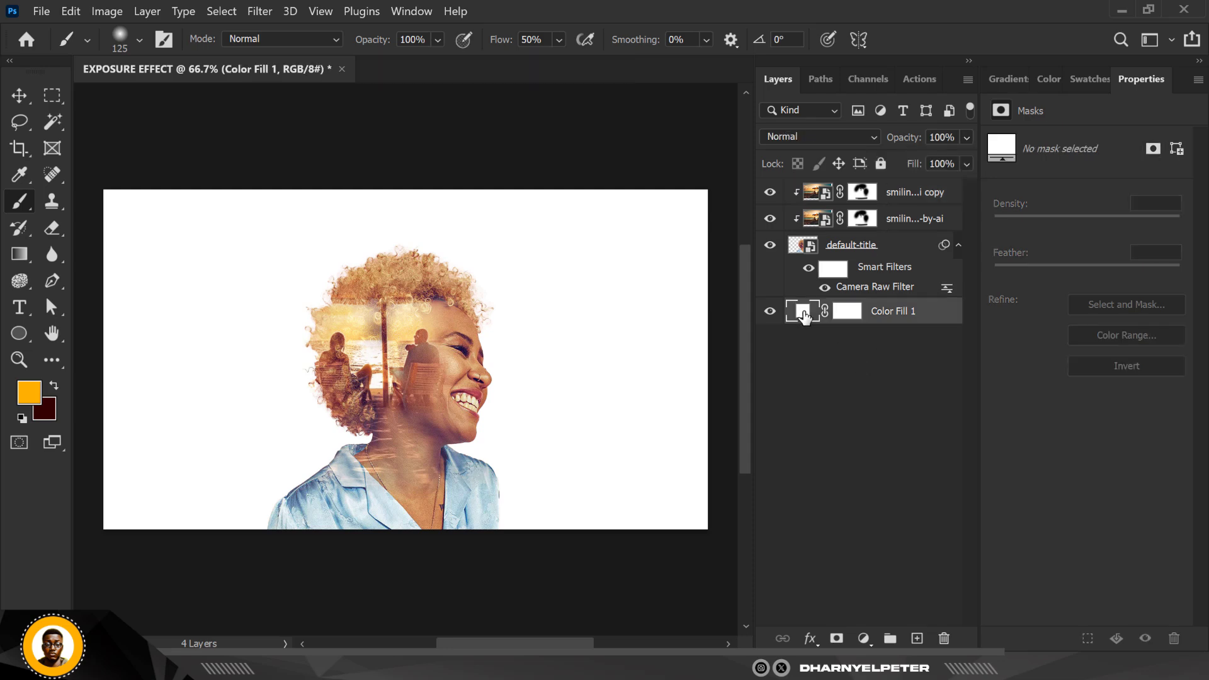
click(353, 320)
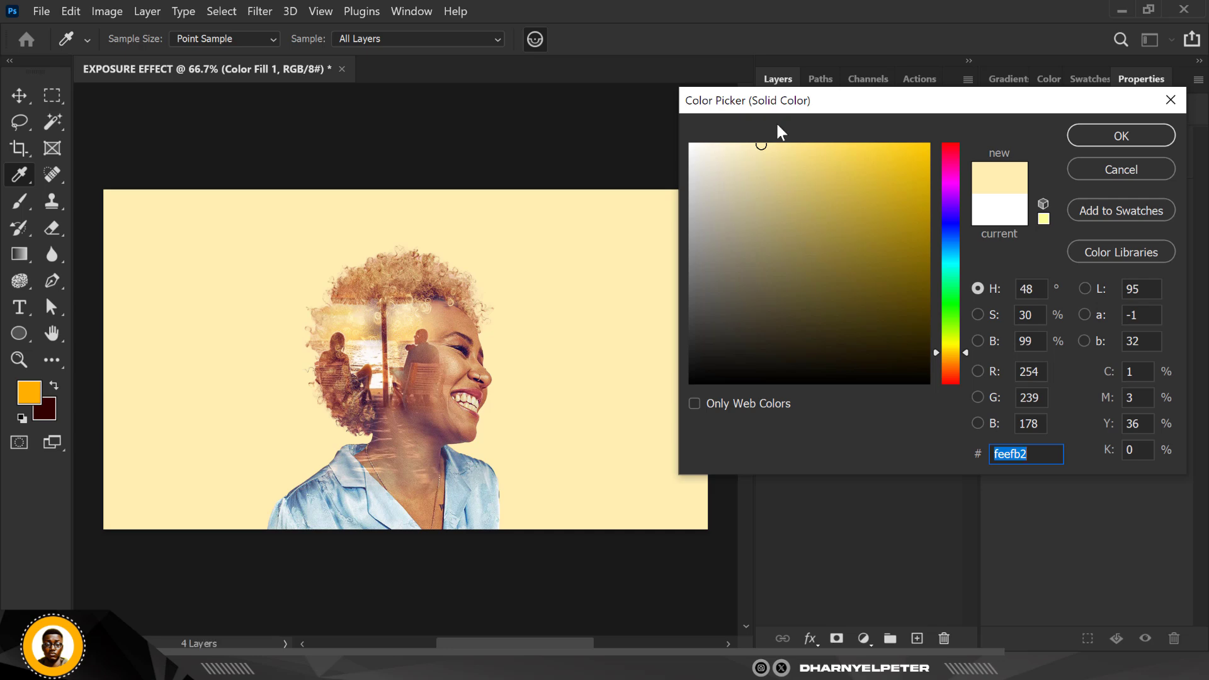
click(777, 144)
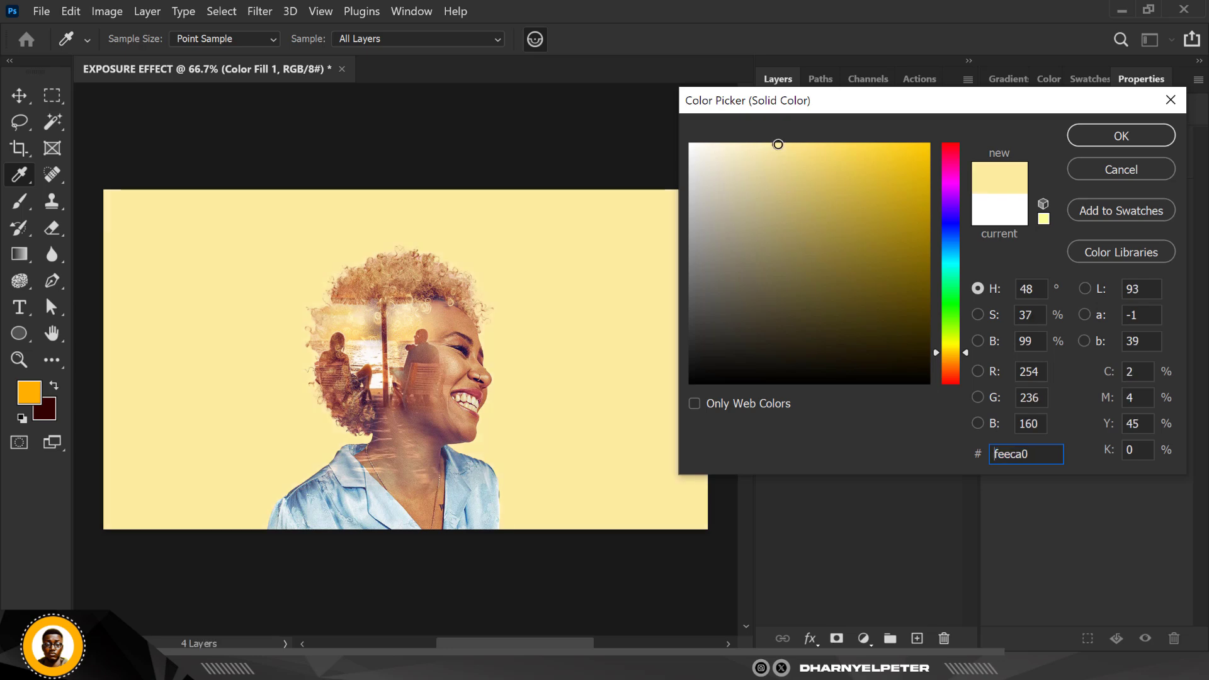
click(1131, 139)
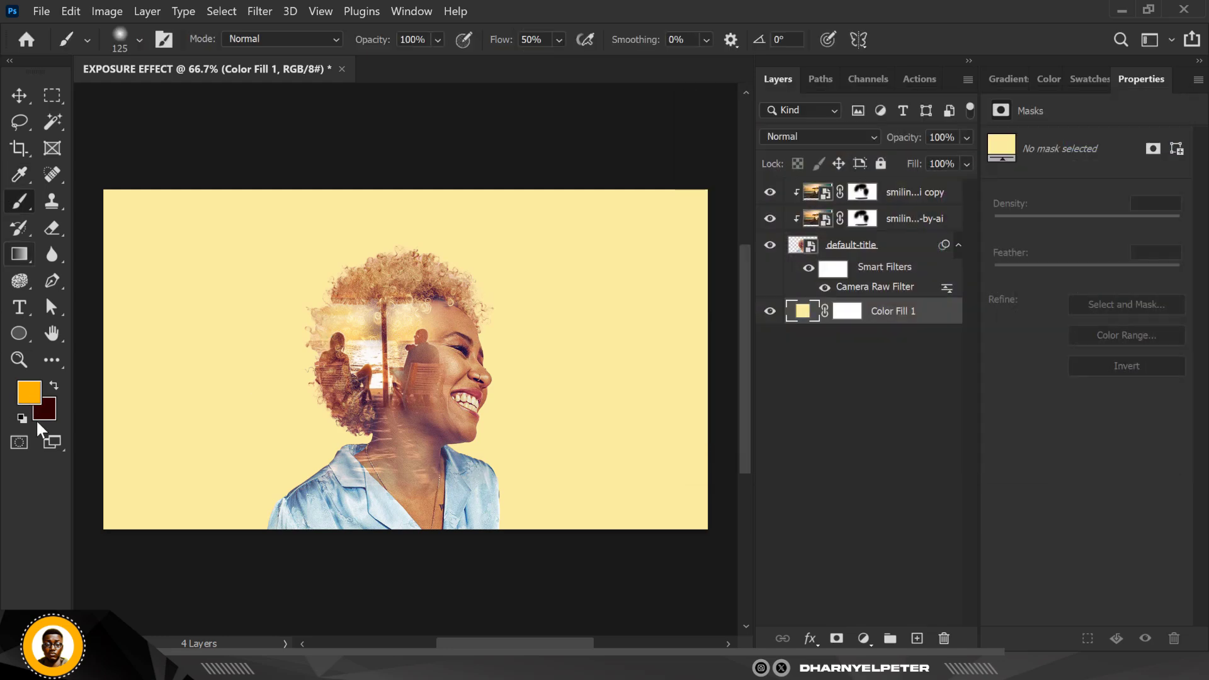
- Set the foreground color to white (ffffff) and add a new empty layer directly above Color Fill 1
click(31, 395)
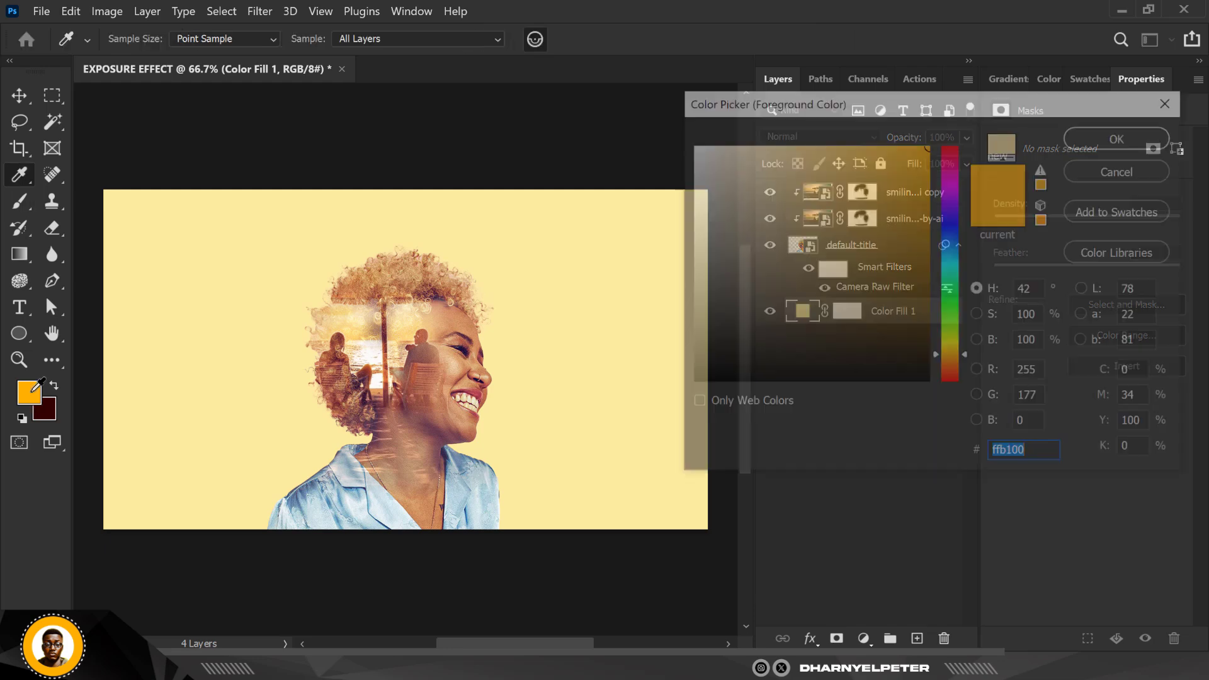
text(ffffff)
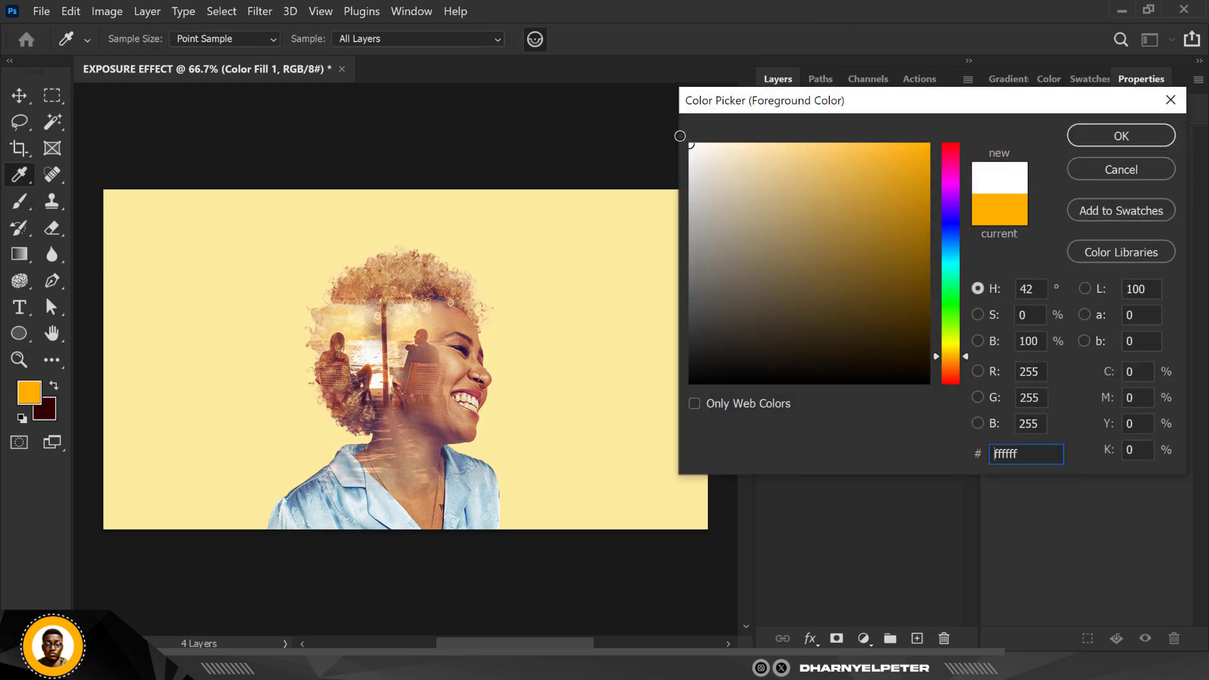
key(Return)
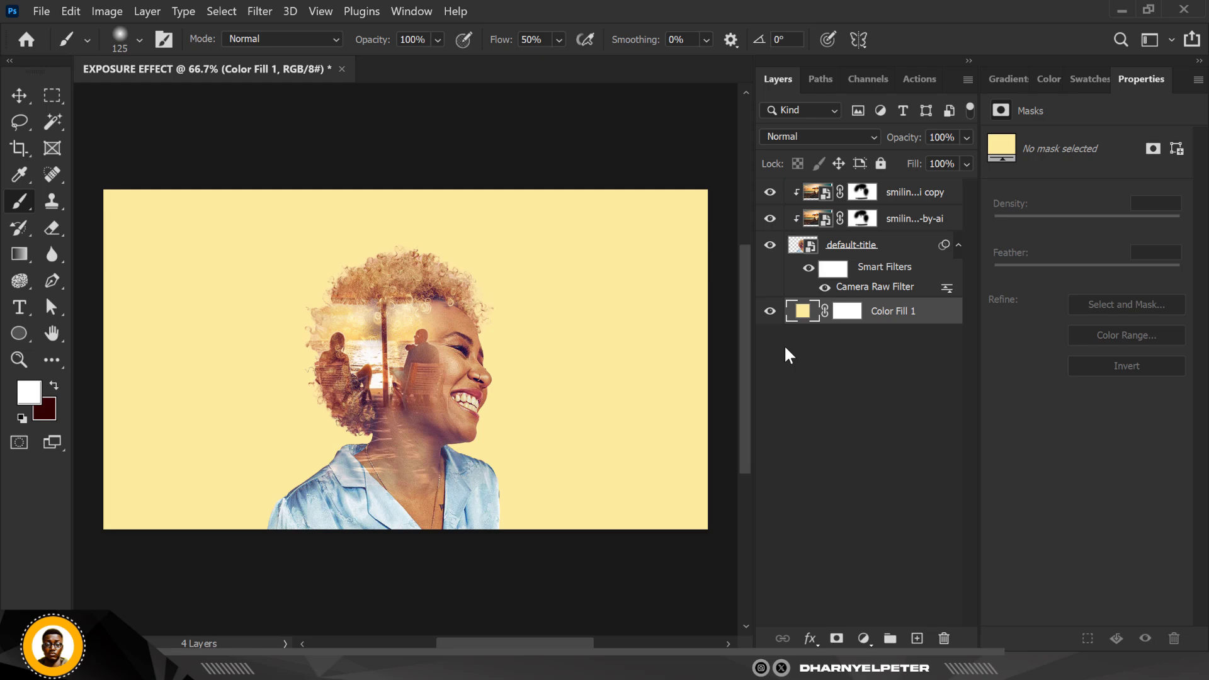
click(911, 639)
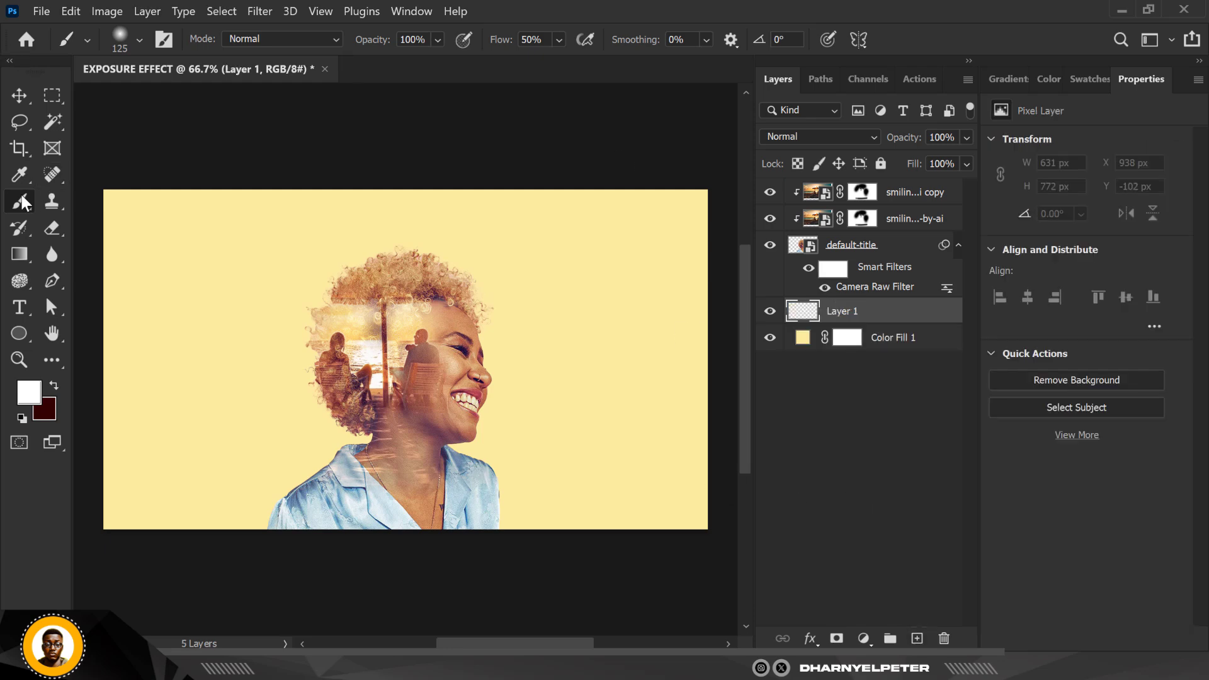
- Choose the Cloud Main brush from the cloud_brushes_by_para_vine set for painting on Layer 1
click(86, 40)
click(86, 40)
click(139, 39)
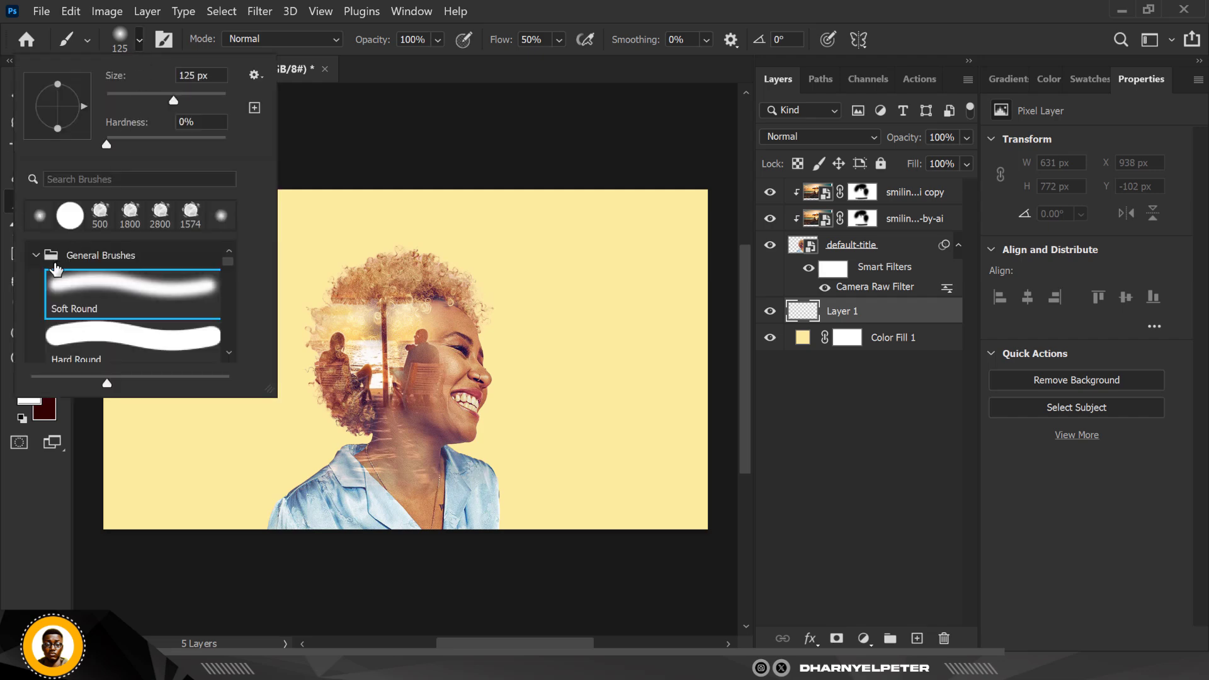
click(36, 255)
scroll(69, 312, down, 1)
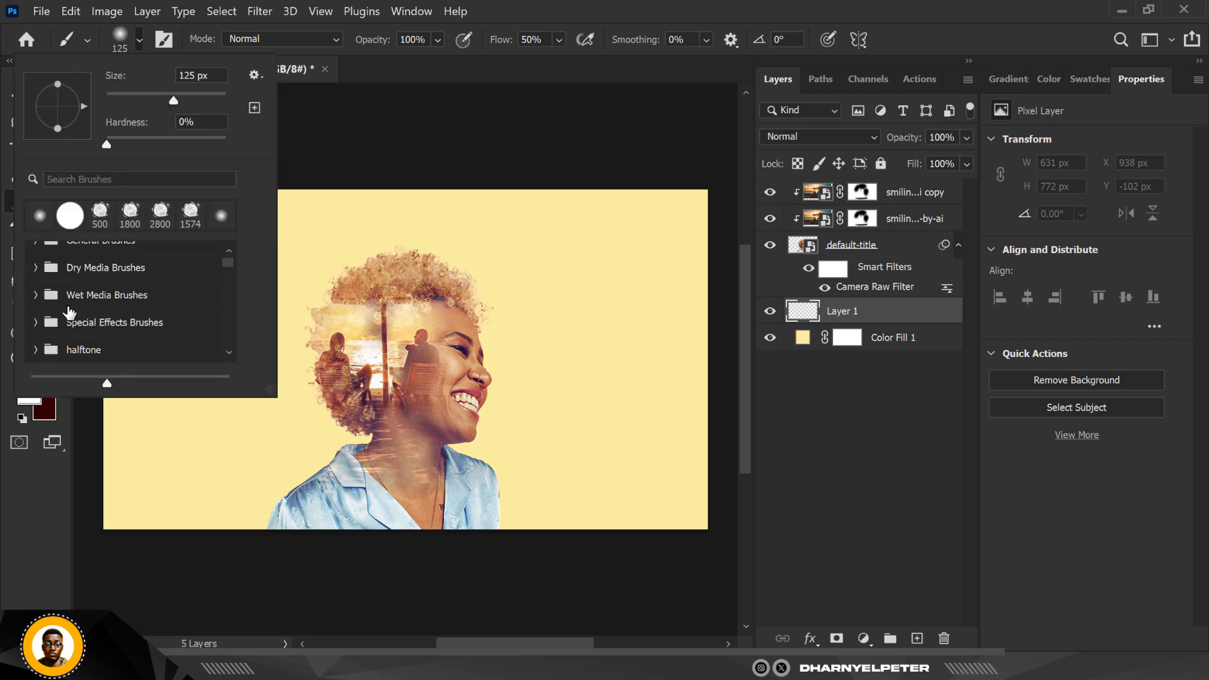
scroll(70, 312, down, 3)
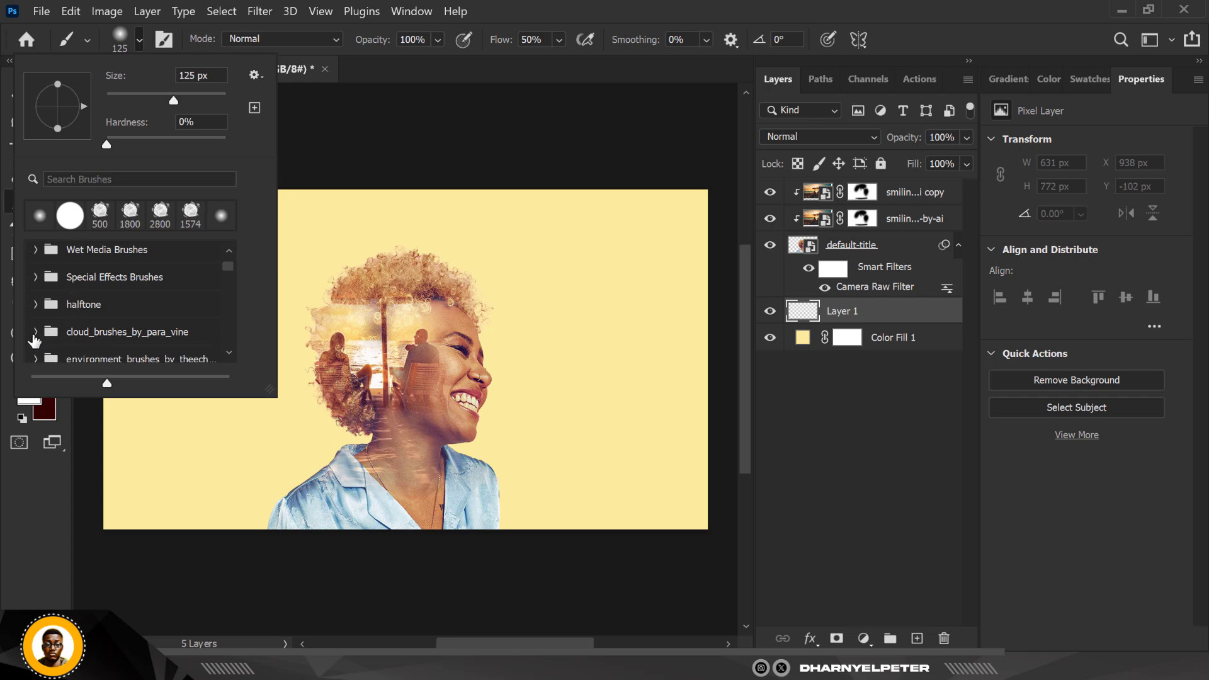
click(36, 332)
click(87, 357)
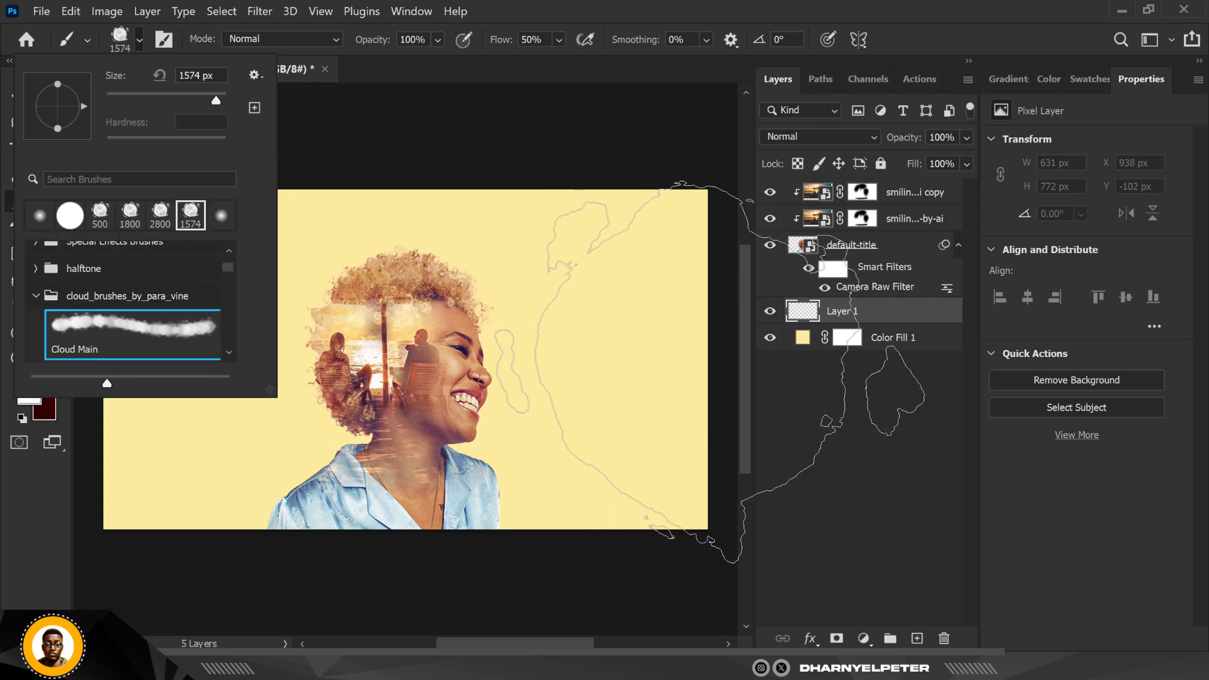
click(877, 310)
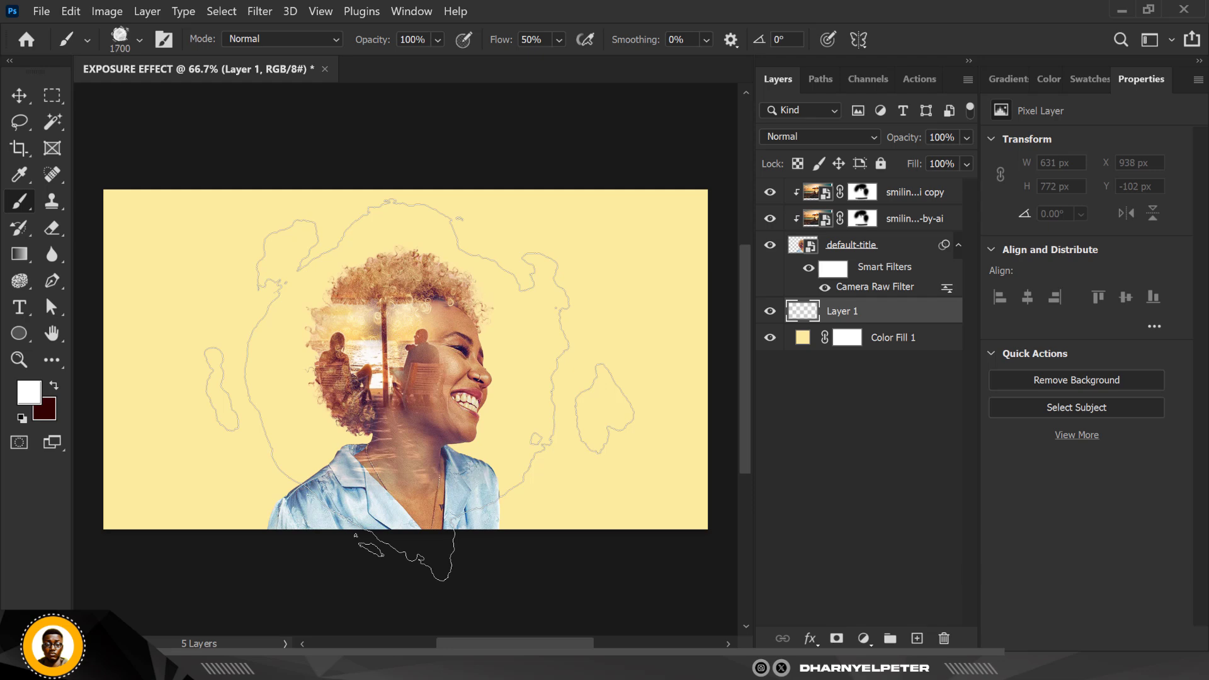
- Reduce the cloud brush's size to 1100 px
key(bracketleft)
key(bracketleft)
key(bracketleft)
key(bracketleft)
key(bracketleft)
key(bracketleft)
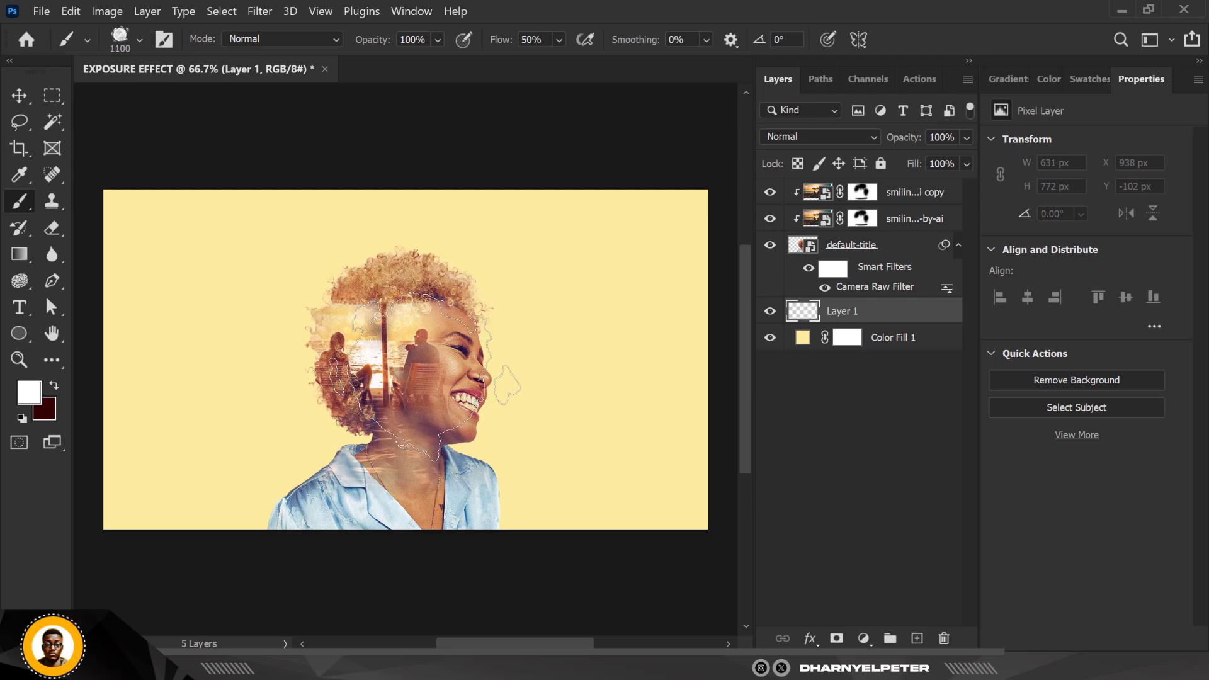
- Set the brush flow to 100% and paint white clouds on Layer 1 around the woman's head and shoulders
click(558, 39)
drag(585, 61, 630, 63)
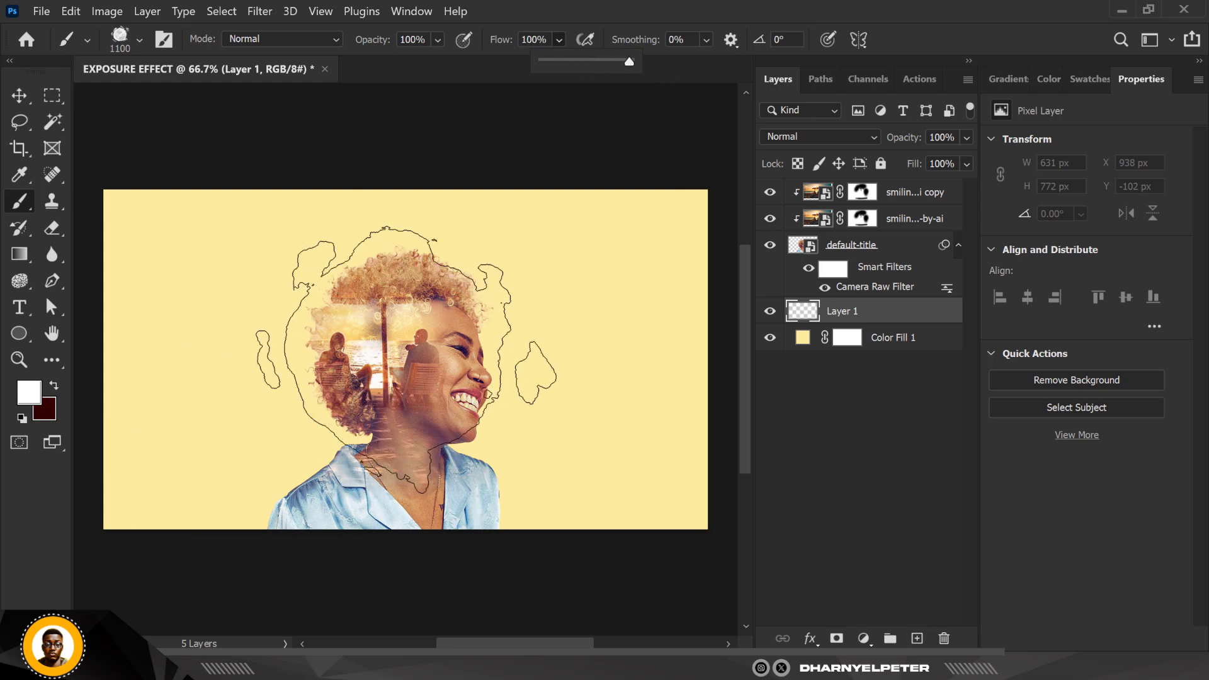
click(406, 361)
drag(406, 361, 410, 367)
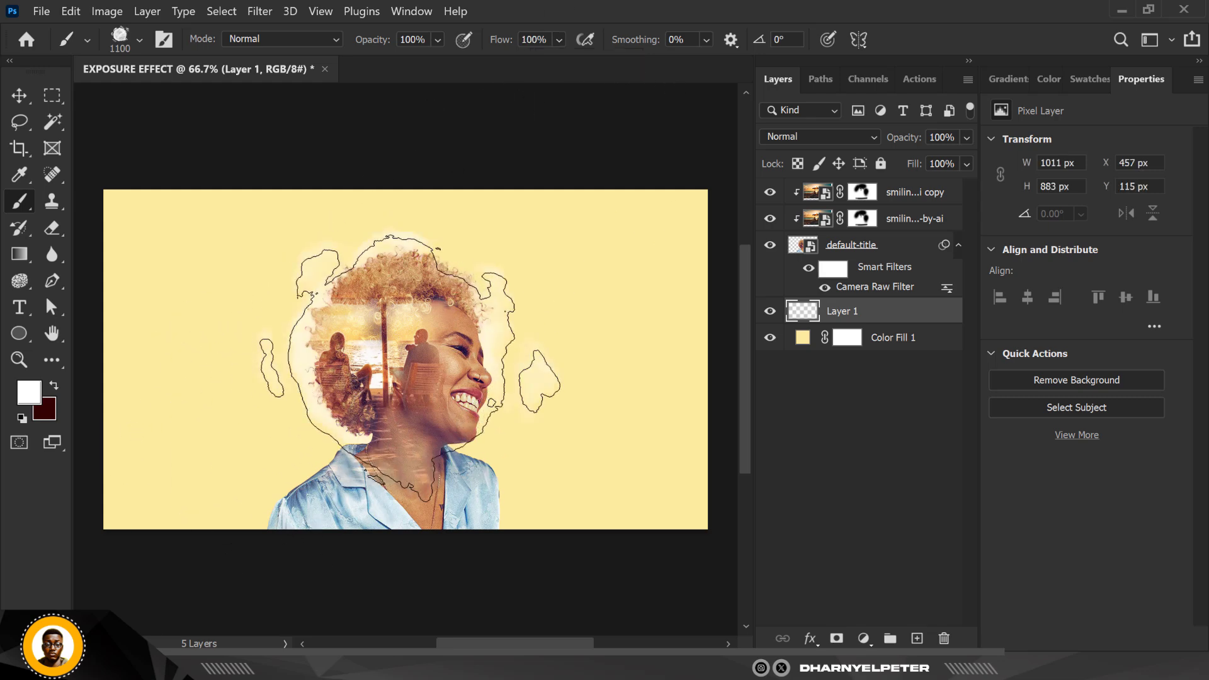
click(398, 354)
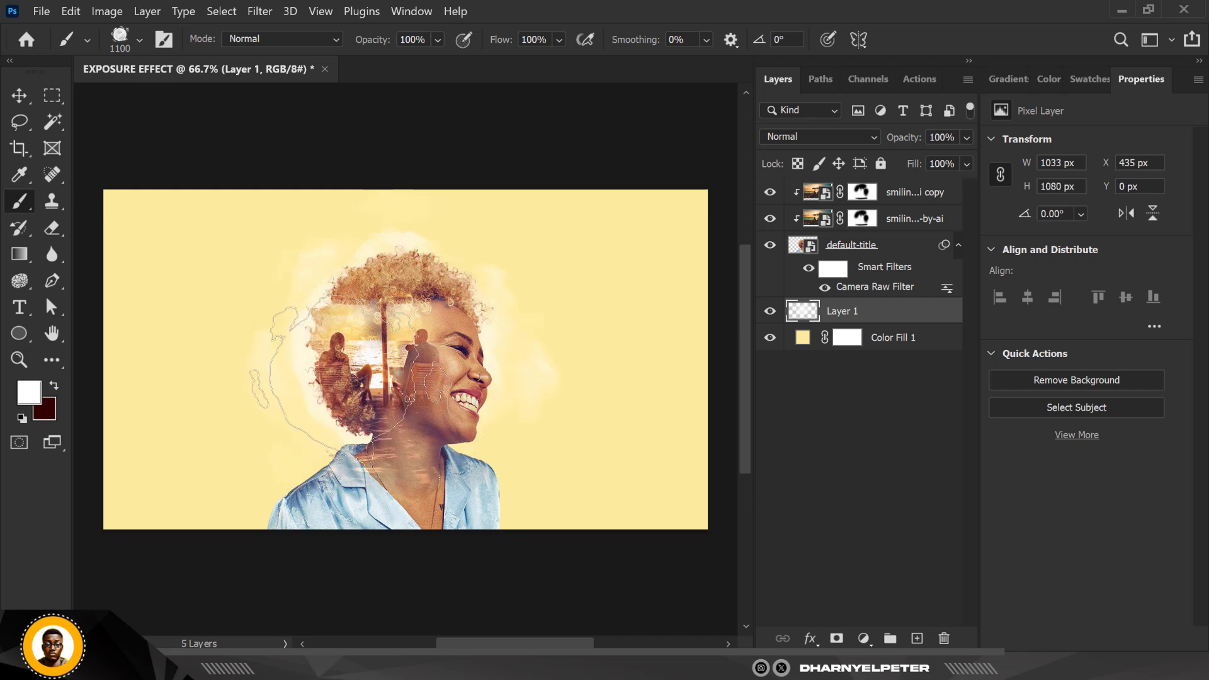
click(435, 388)
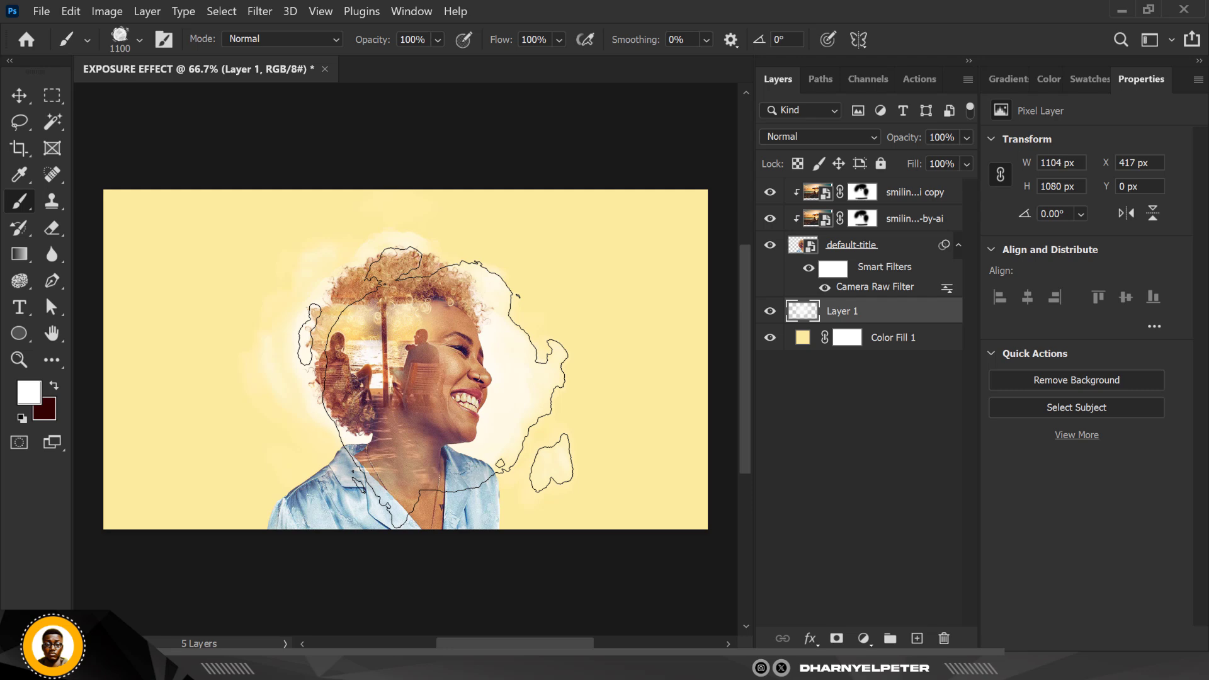
click(315, 435)
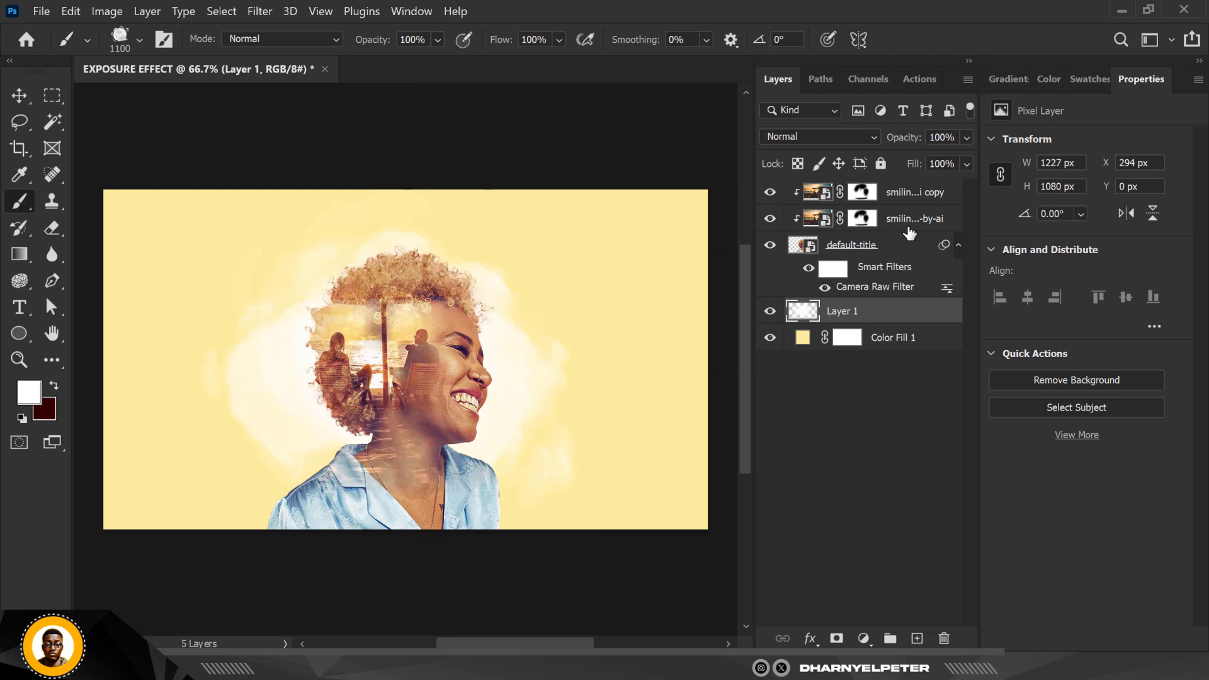
- Add a new layer above all others and paint white clouds along the canvas's lower edge over the shirt, reducing the brush to 900 px
click(940, 196)
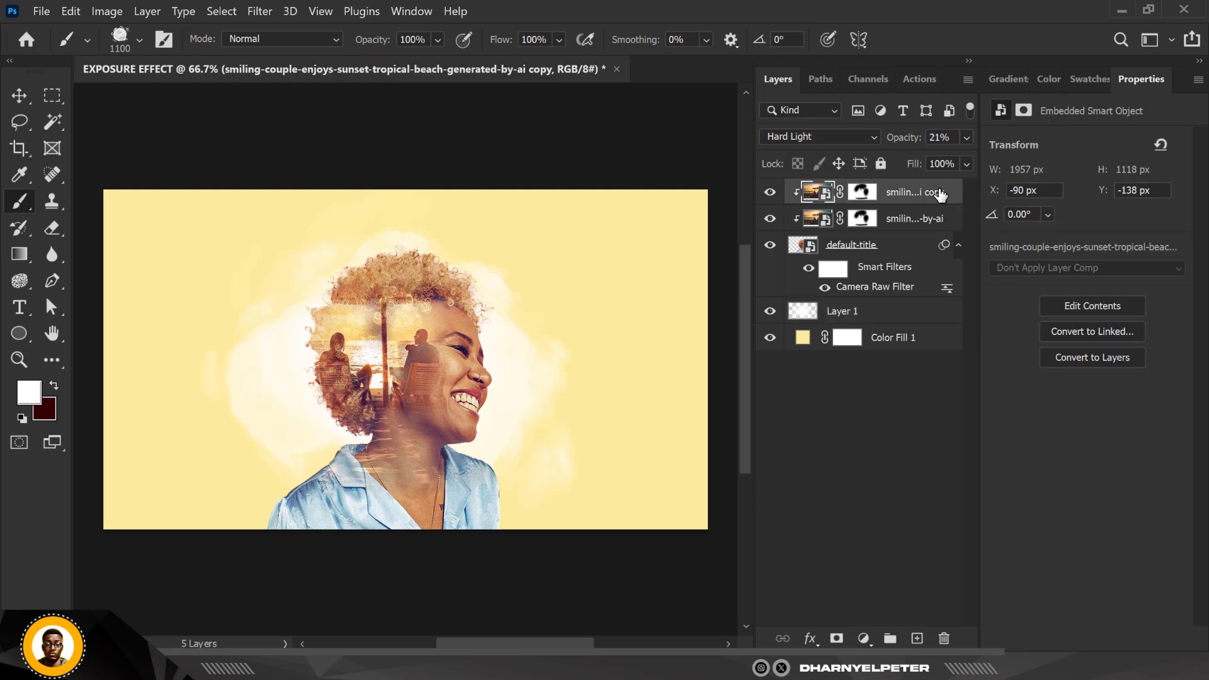
click(917, 638)
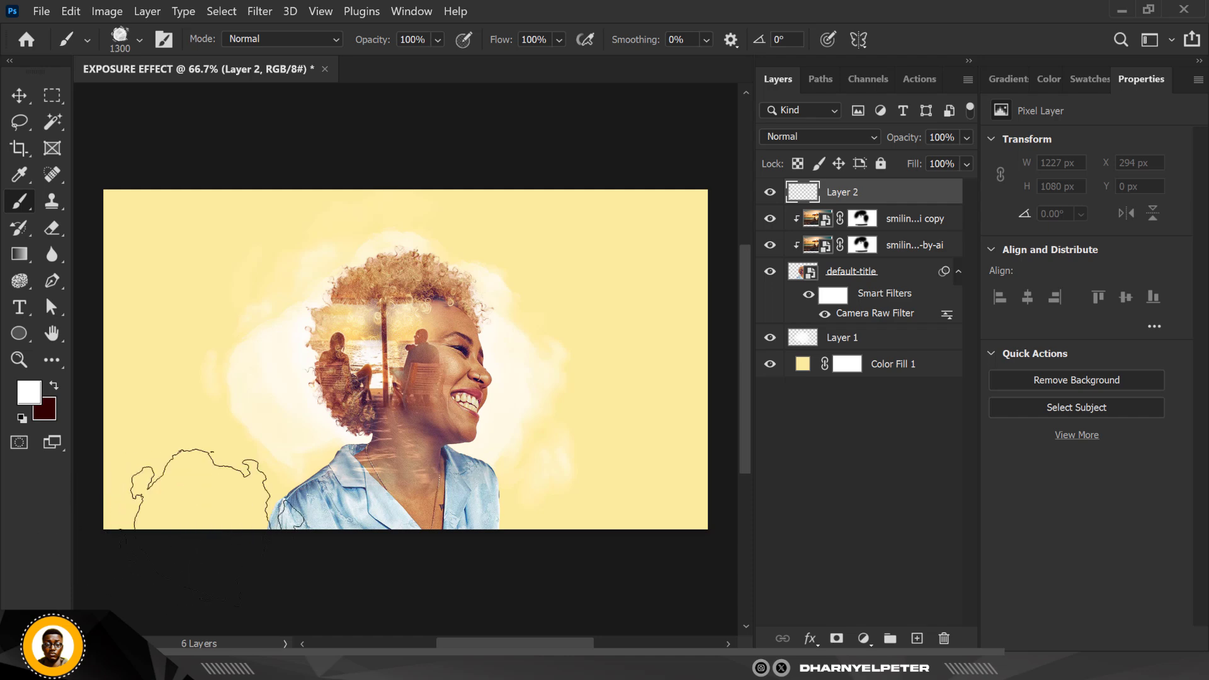
click(318, 522)
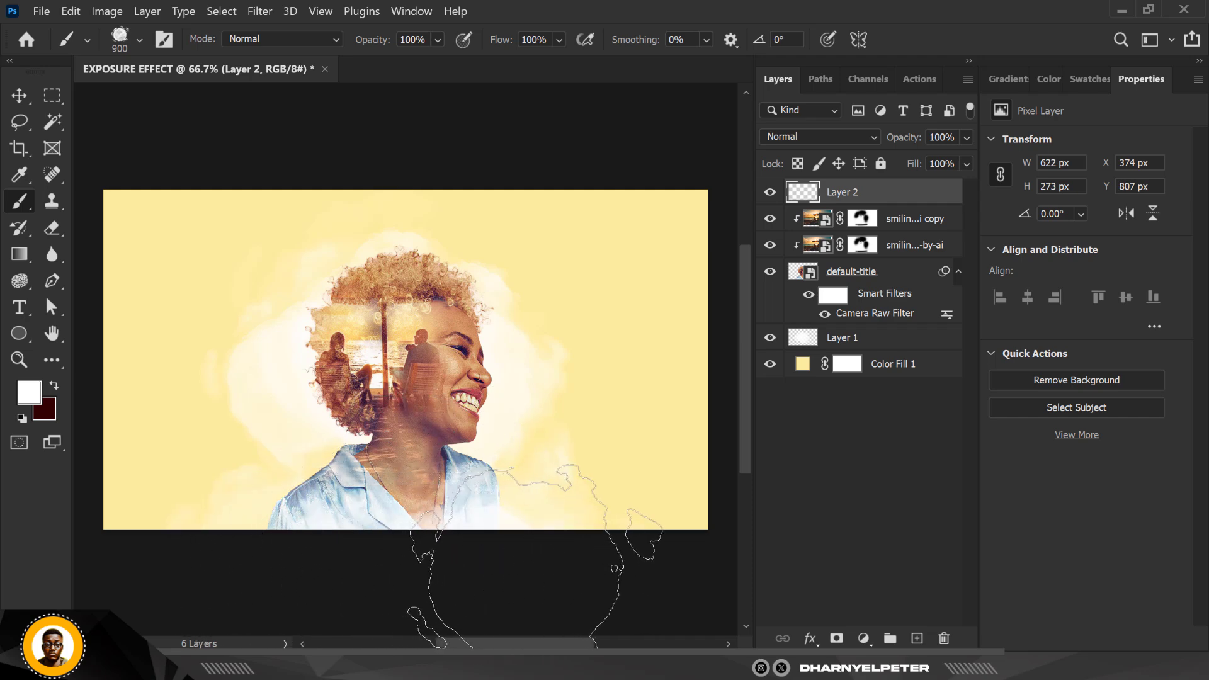
mouse_move(542, 567)
mouse_down()
mouse_move(592, 567)
mouse_move(252, 566)
mouse_move(497, 567)
mouse_move(554, 554)
mouse_move(460, 598)
mouse_move(390, 555)
mouse_up()
scroll(391, 555, down, 3)
scroll(371, 441, up, 2)
scroll(353, 463, up, 4)
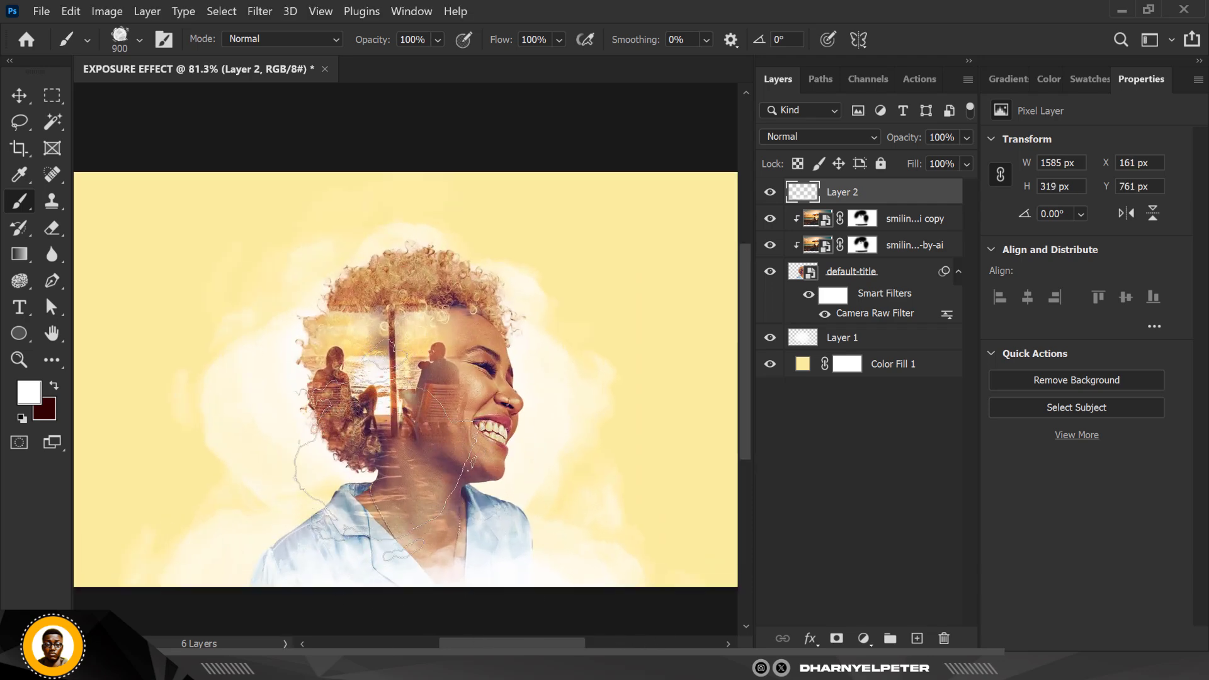
click(19, 94)
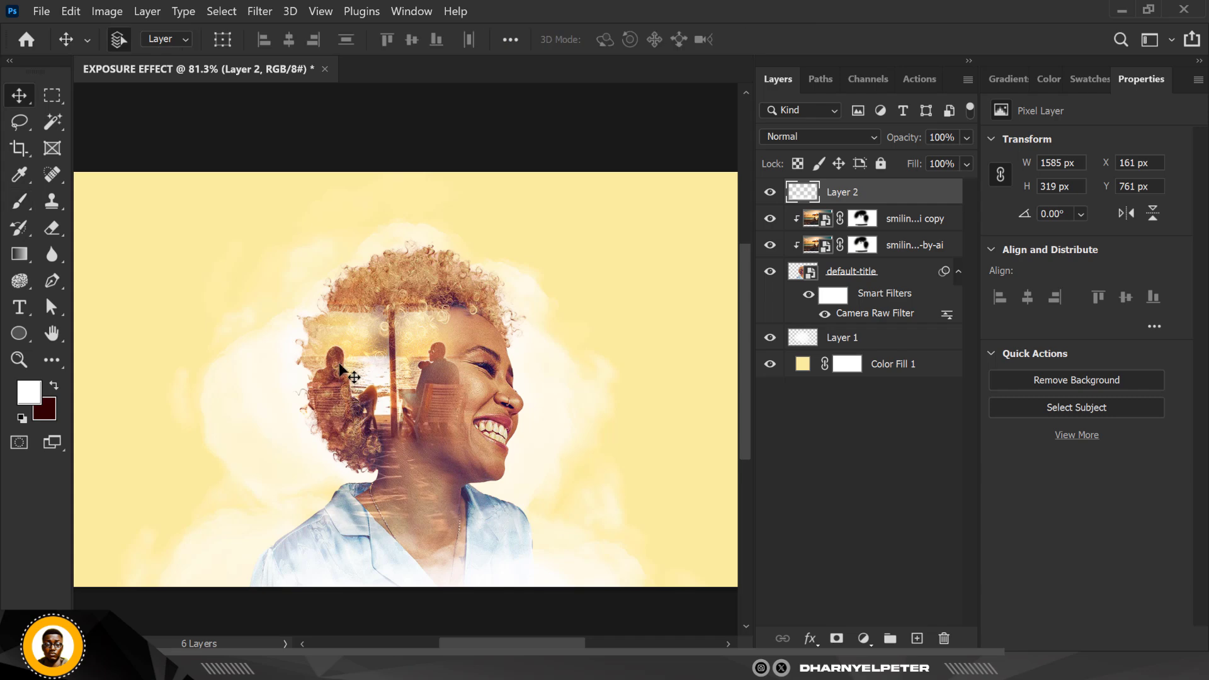
- Place the bird image default-title (2) from the DOUBLE EXPOSURE folder directly above Layer 1 and commit it
scroll(340, 364, down, 2)
scroll(409, 451, up, 2)
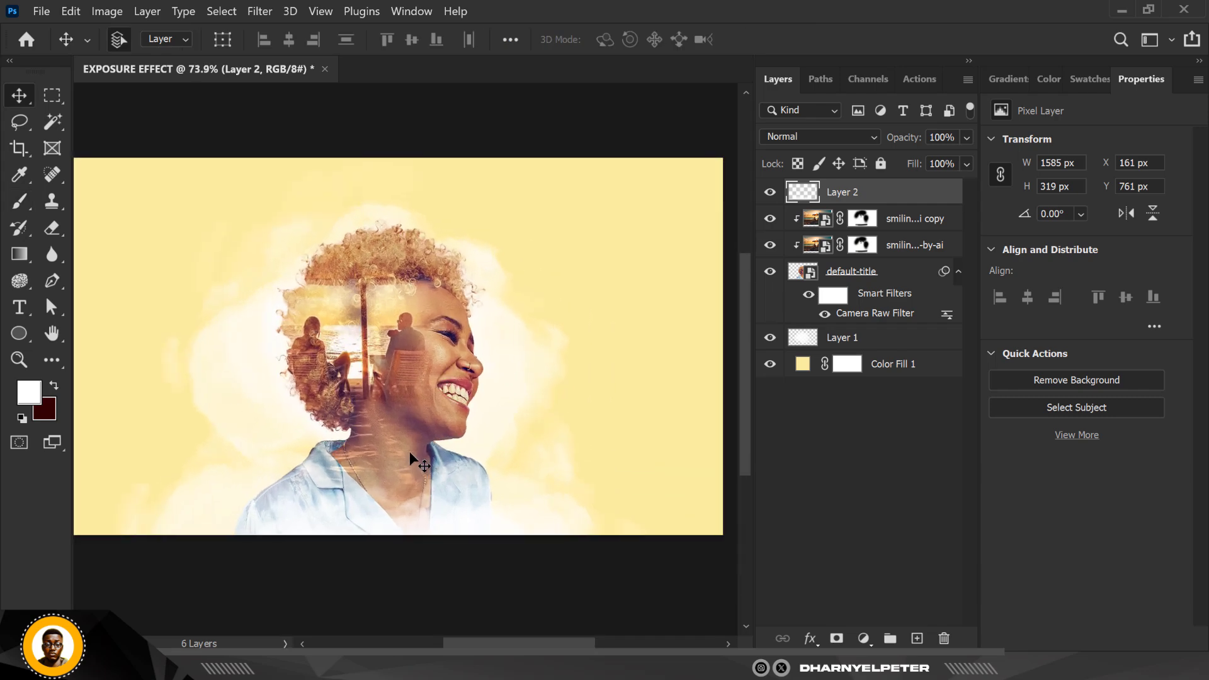
scroll(397, 374, down, 1)
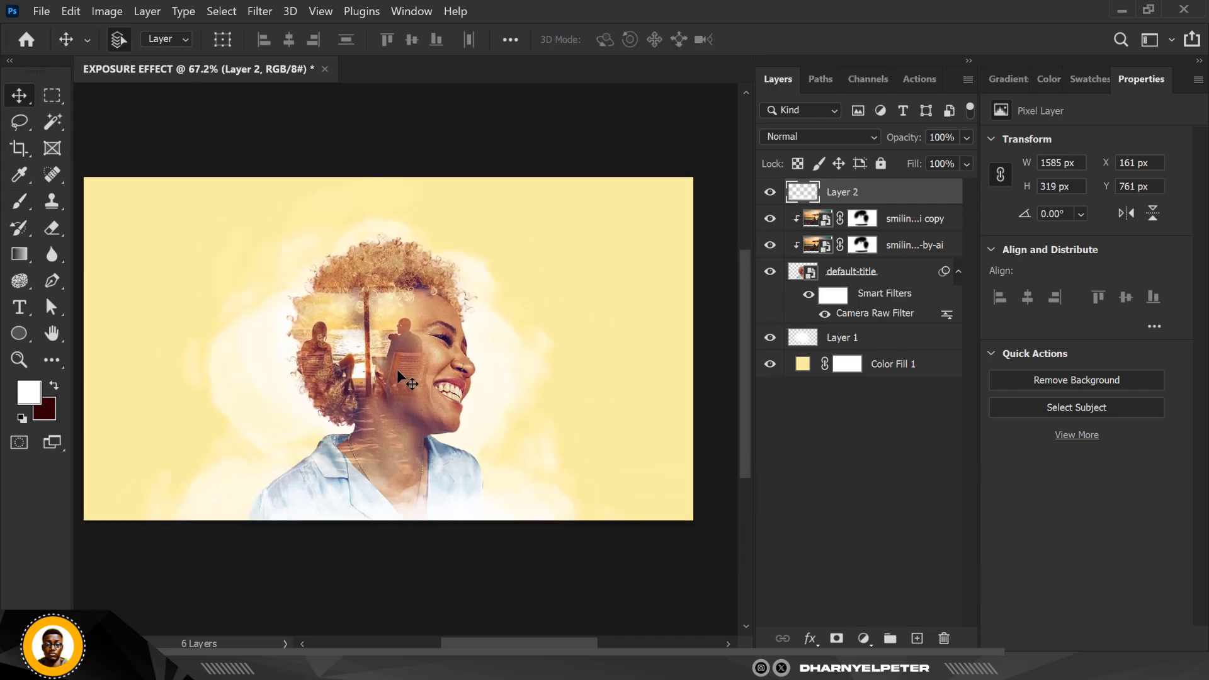
scroll(396, 369, up, 1)
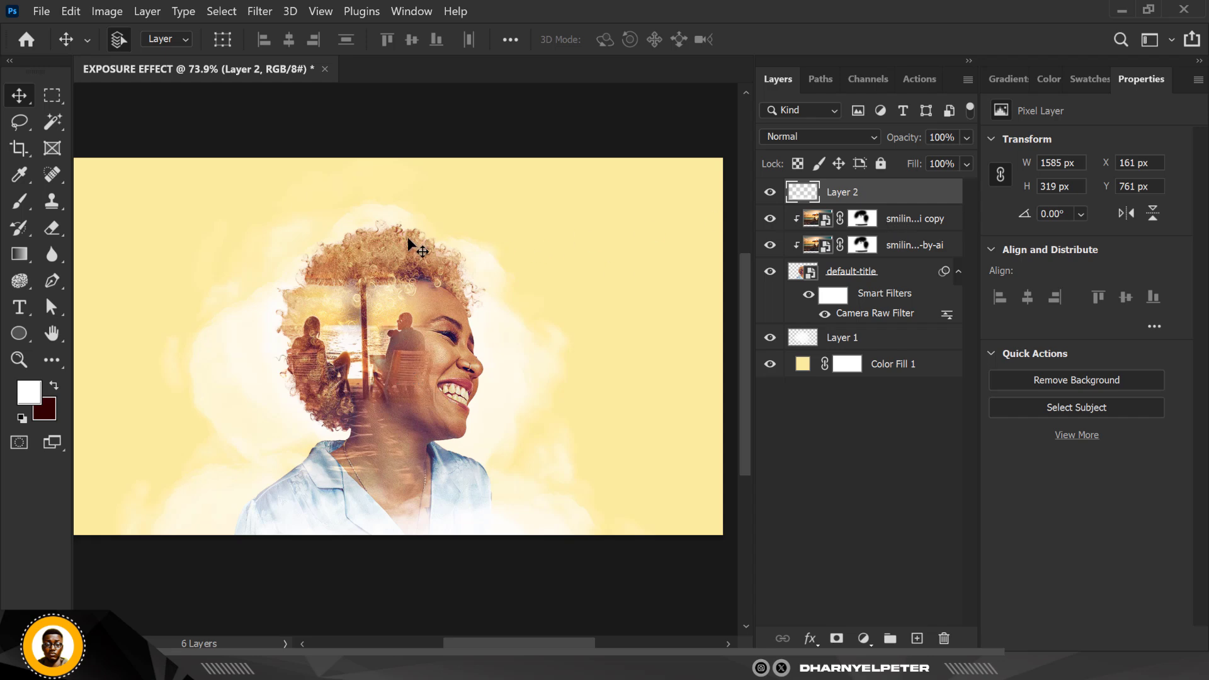
click(888, 338)
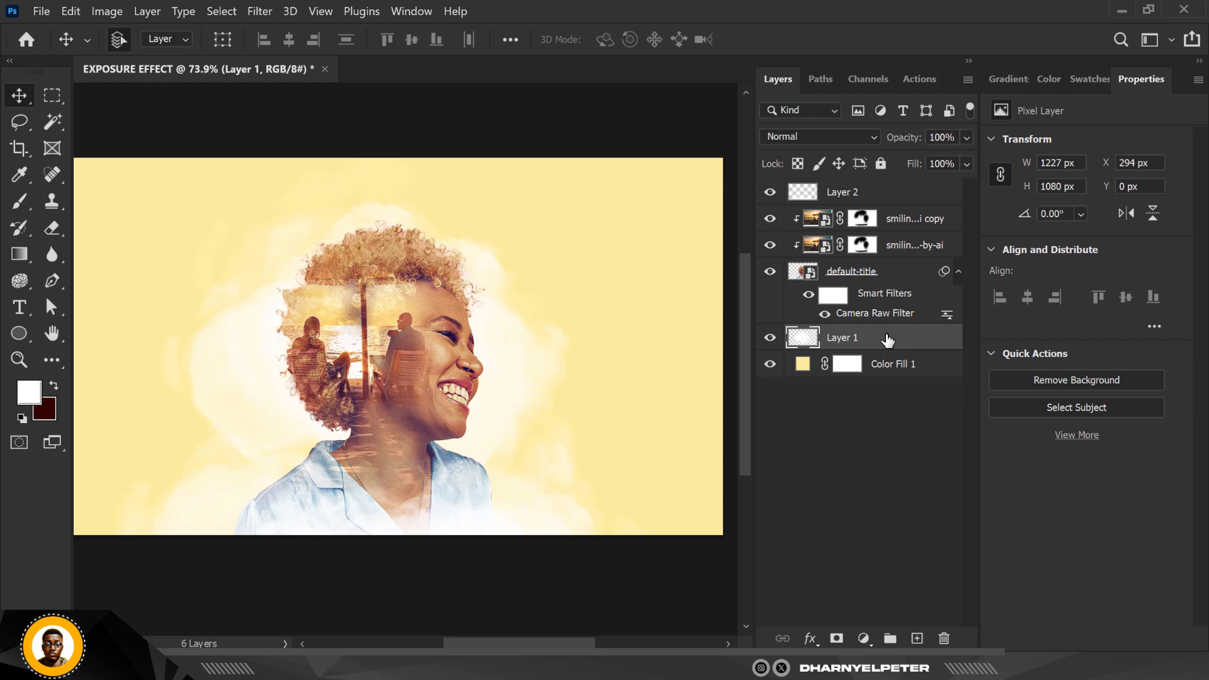
key(alt+Tab)
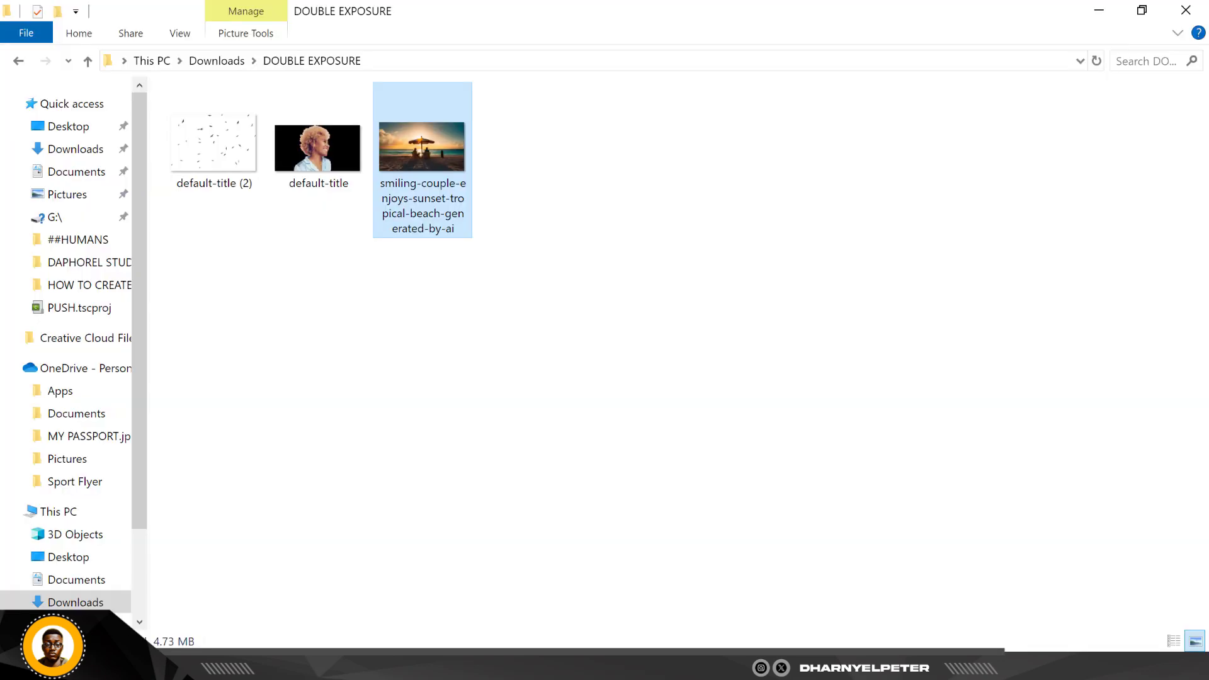
drag(203, 164, 474, 427)
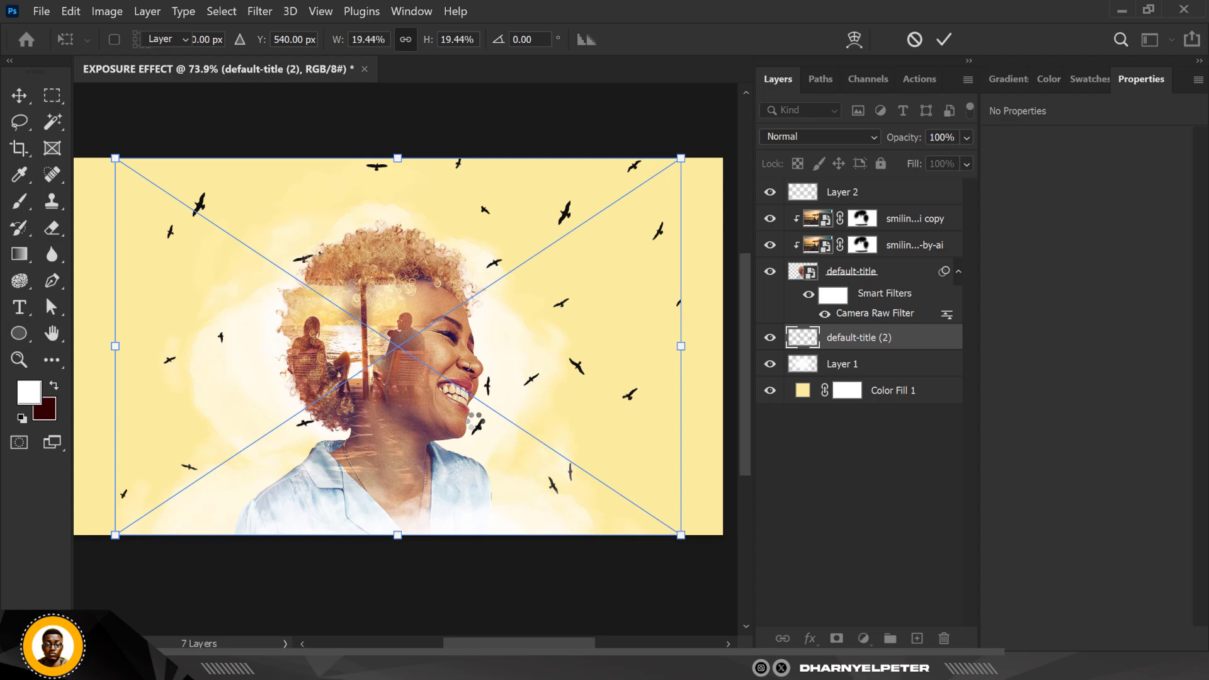
key(Return)
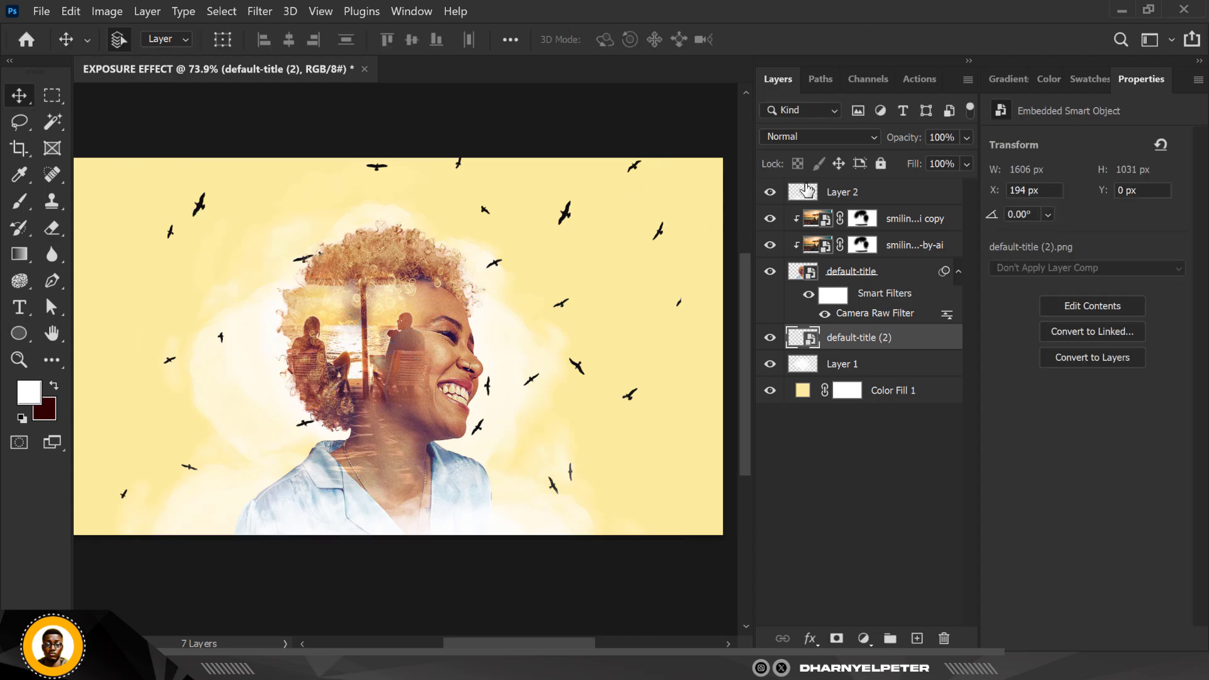
- Set the bird layer's blending mode to Vivid Light and its opacity to 67%
click(842, 132)
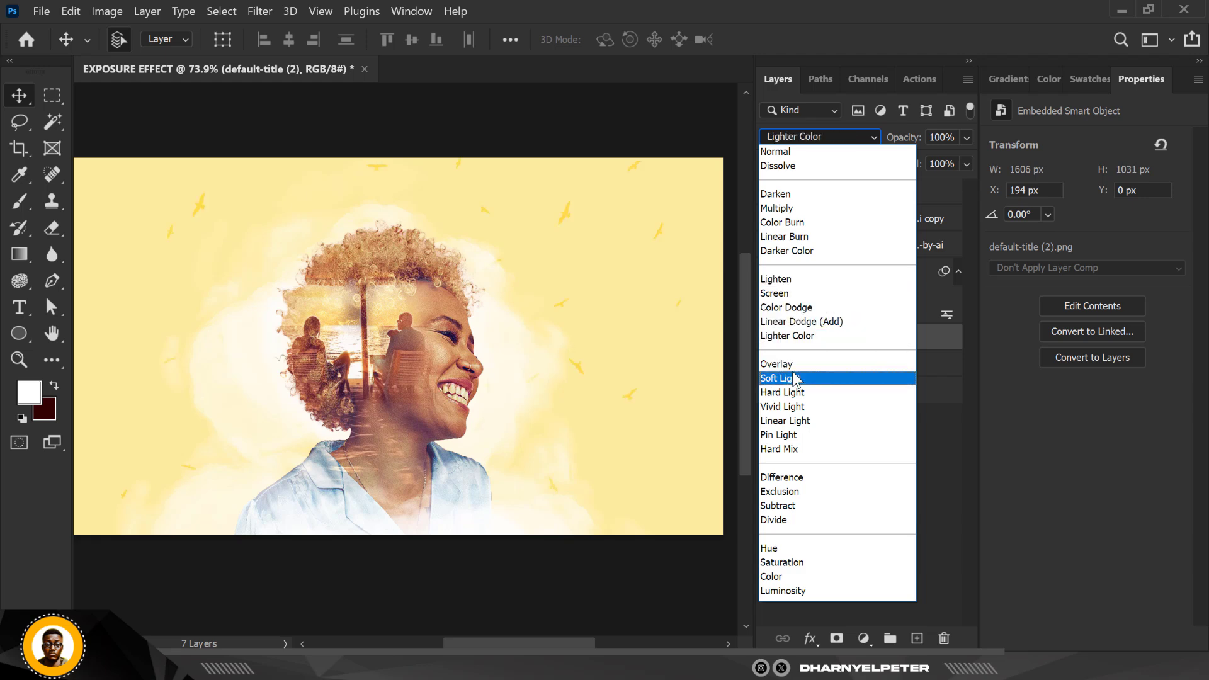
click(788, 406)
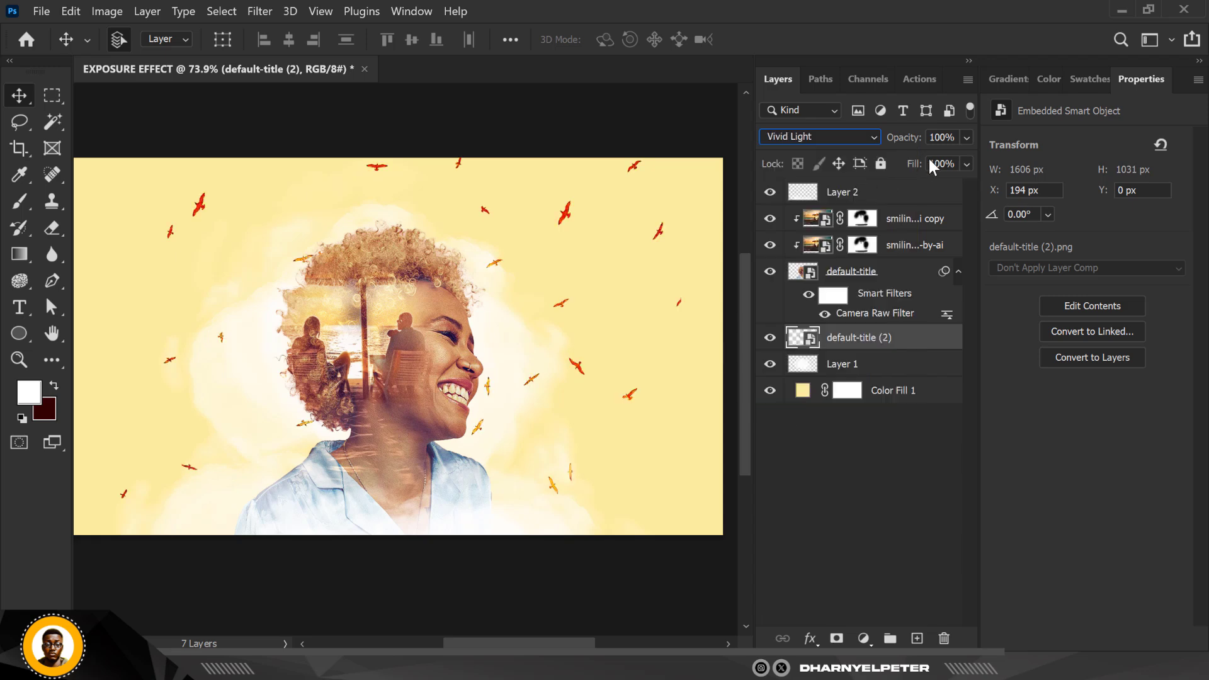
click(967, 164)
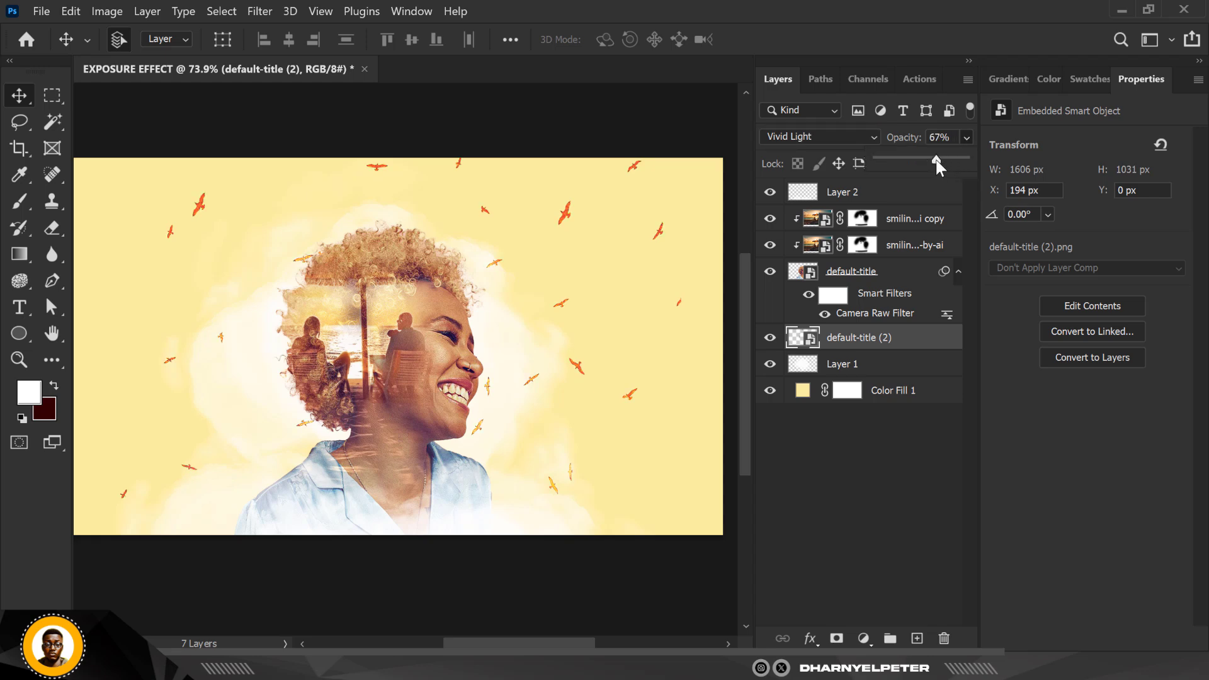
- Add a layer mask to the bird layer and choose the Hard Round brush from General Brushes at 80 px
click(835, 640)
click(835, 639)
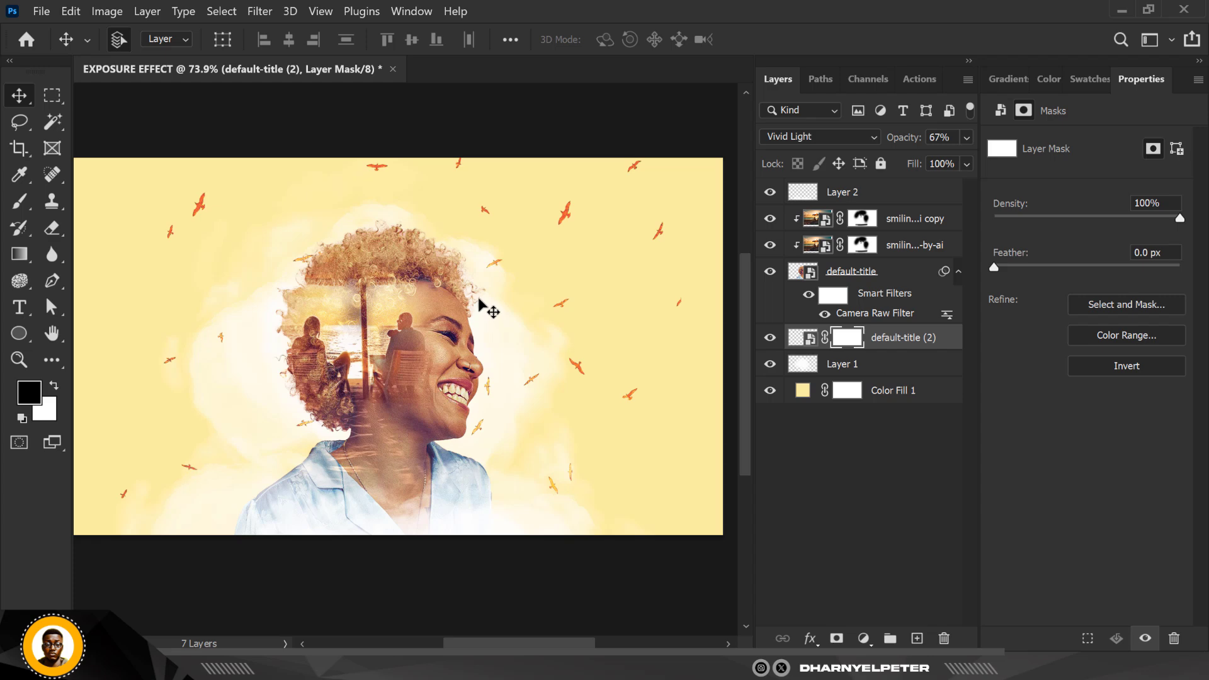
key(b)
click(139, 44)
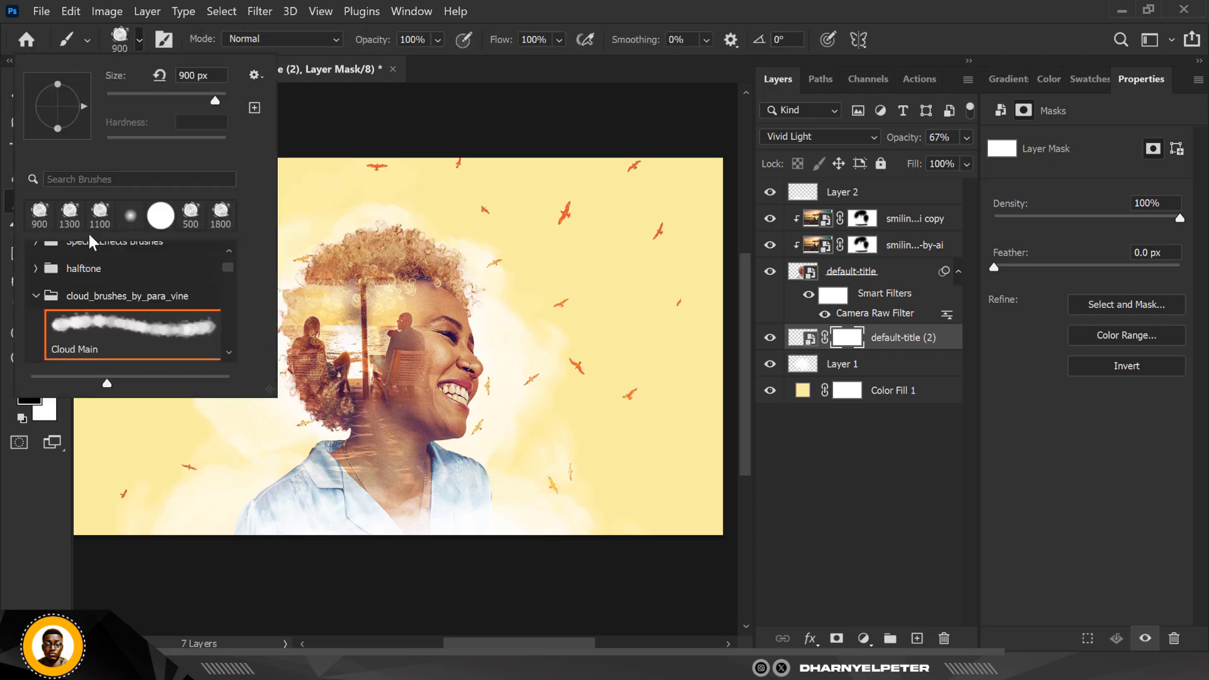
click(36, 297)
scroll(38, 296, up, 5)
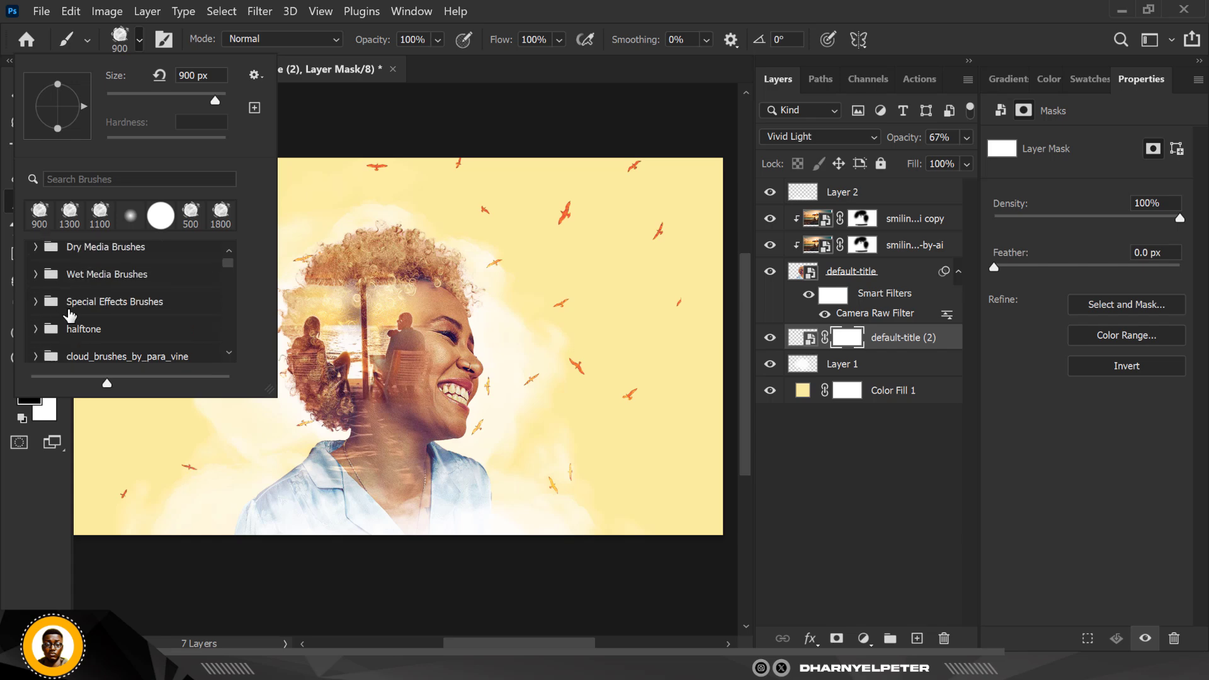
click(35, 255)
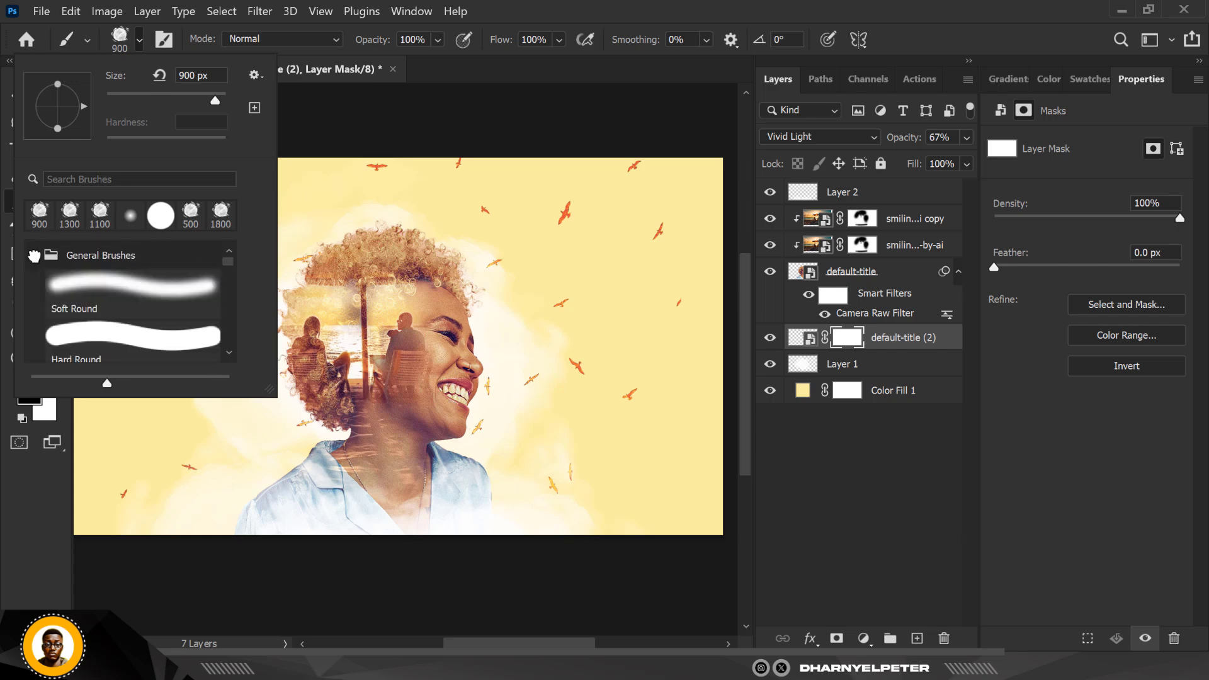
click(97, 339)
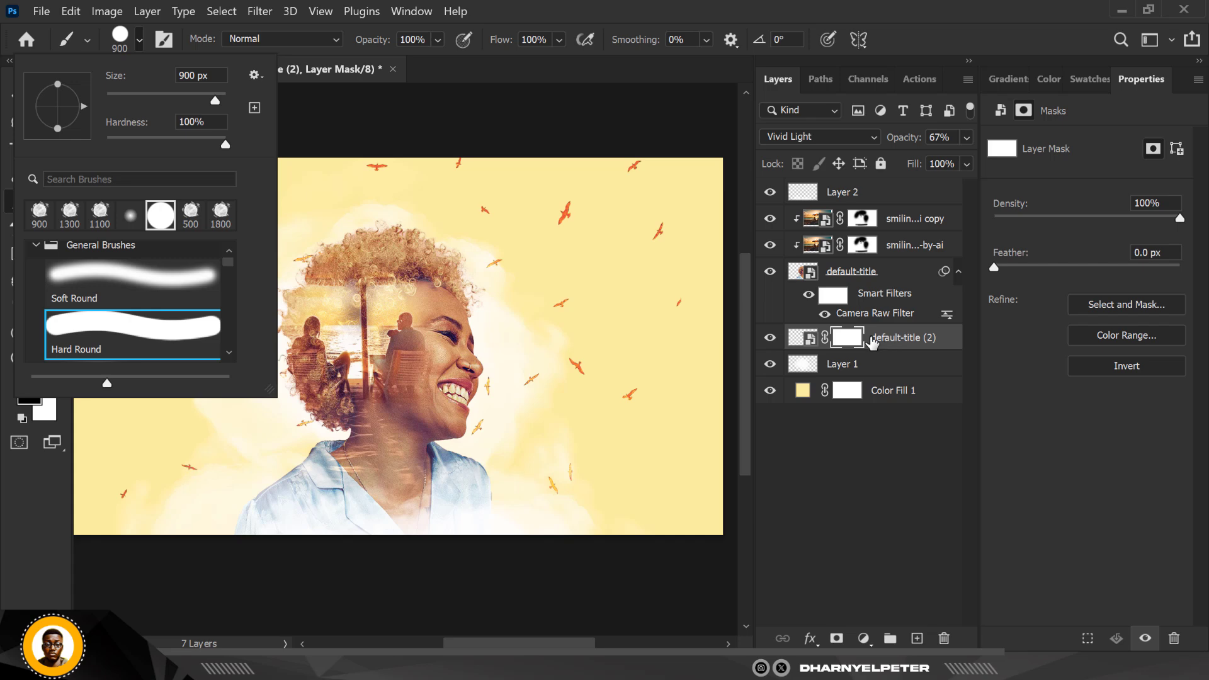
click(851, 338)
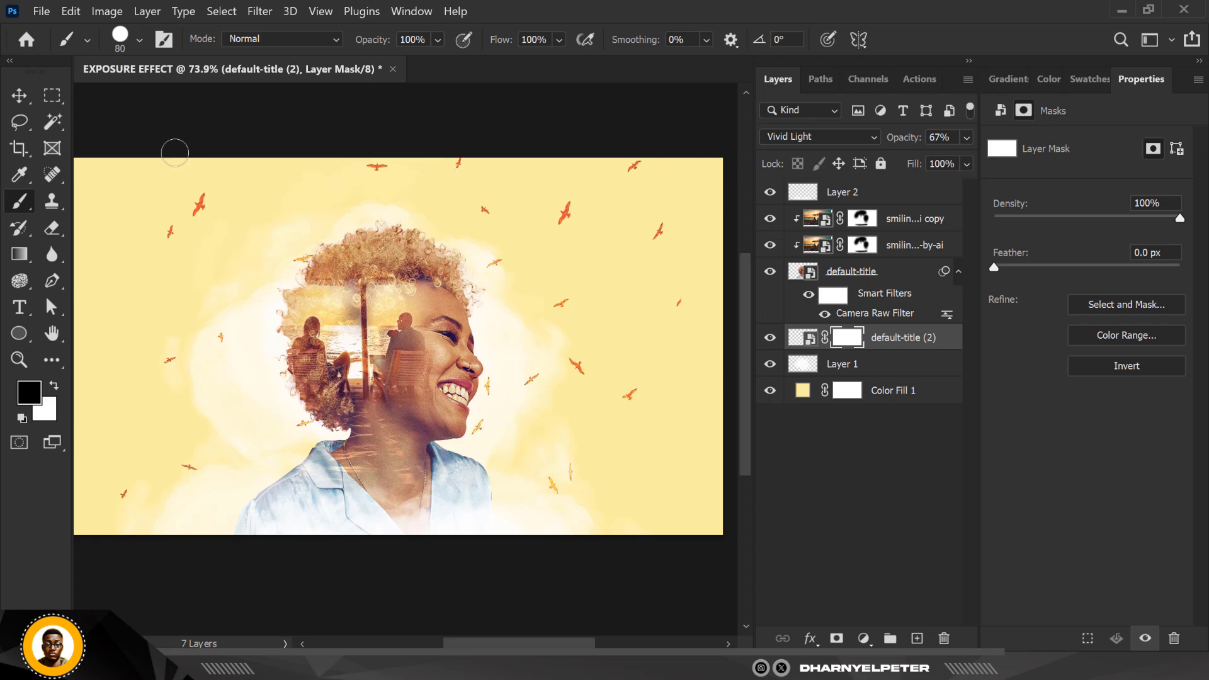
- Paint black on the bird layer's mask to hide the large birds and those crowding the woman's face and hair
click(202, 205)
click(488, 384)
click(477, 427)
click(304, 423)
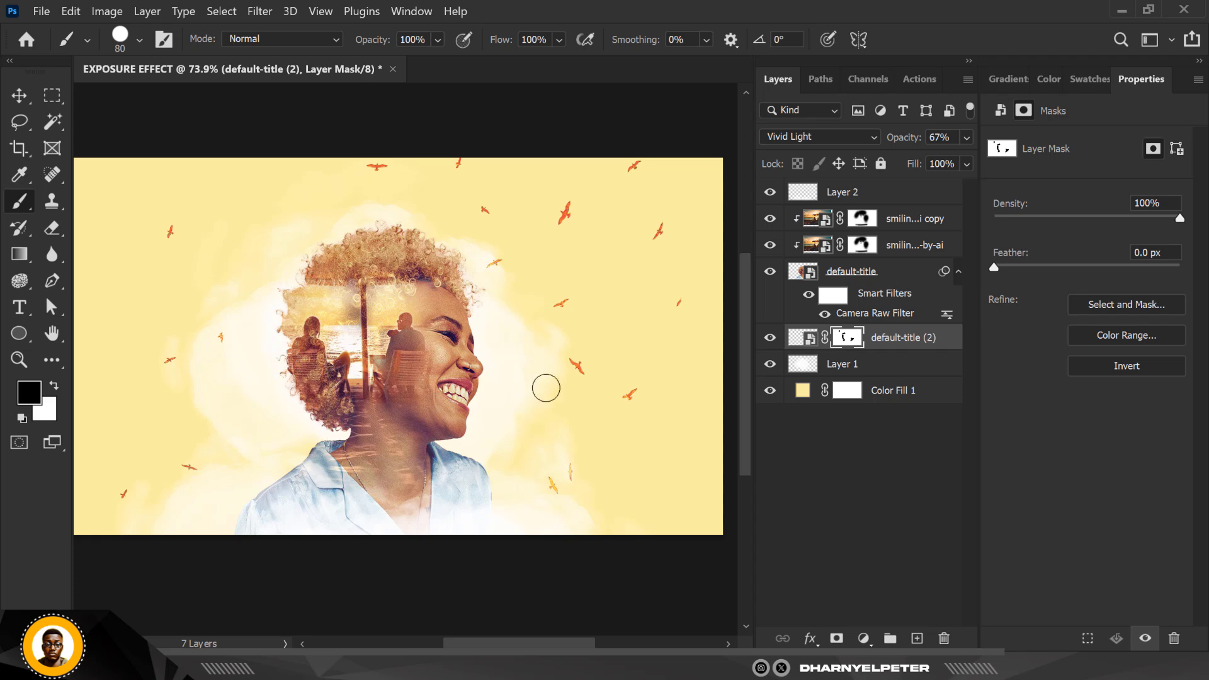
click(479, 209)
click(575, 365)
click(573, 474)
click(565, 212)
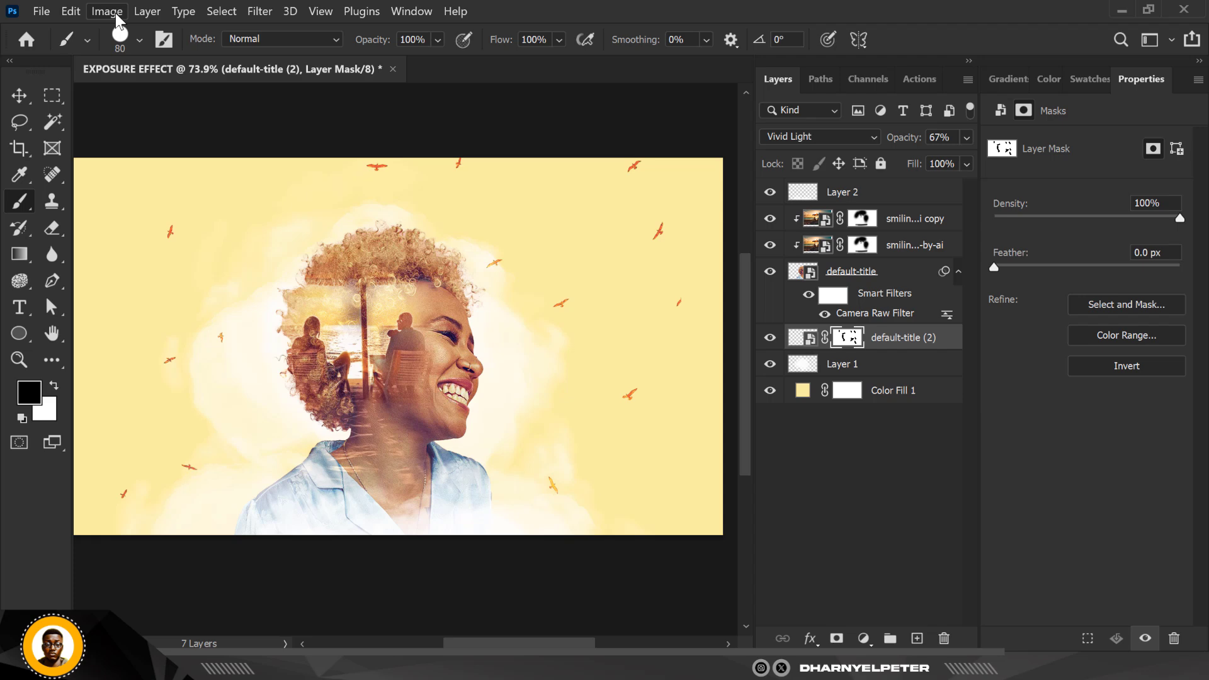
- Set the bird layer's blending mode to Color Burn and deselect the layer
click(833, 134)
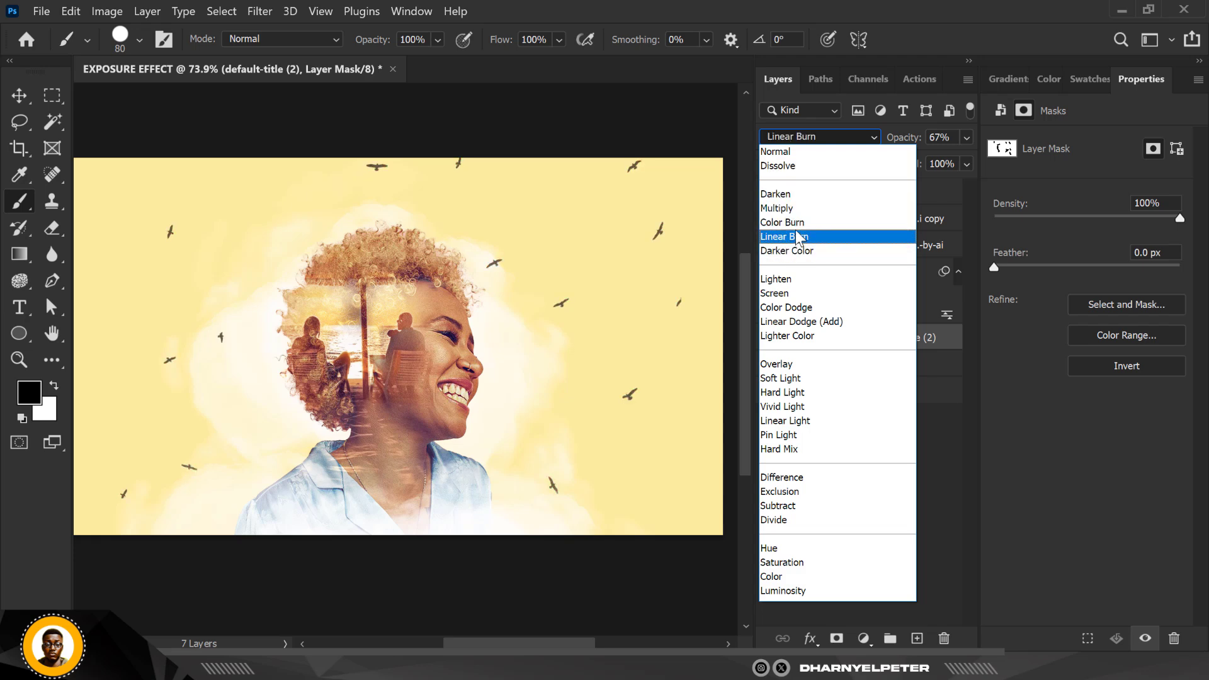
click(796, 222)
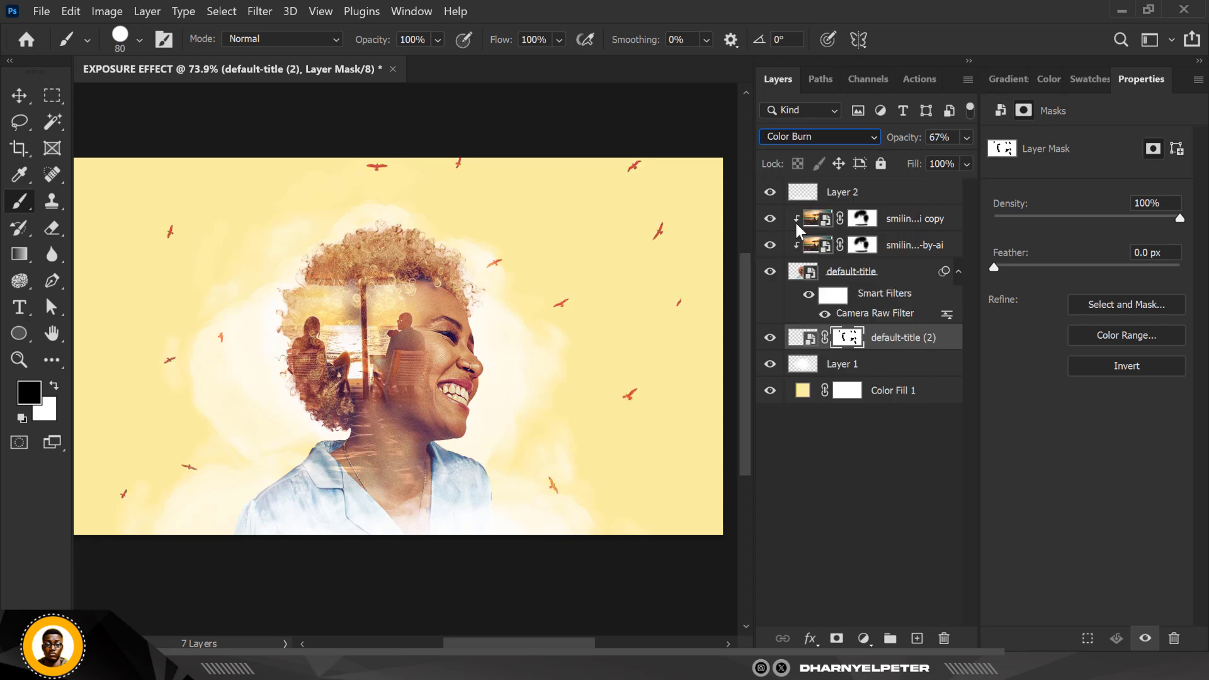
click(19, 95)
key(ctrl+z)
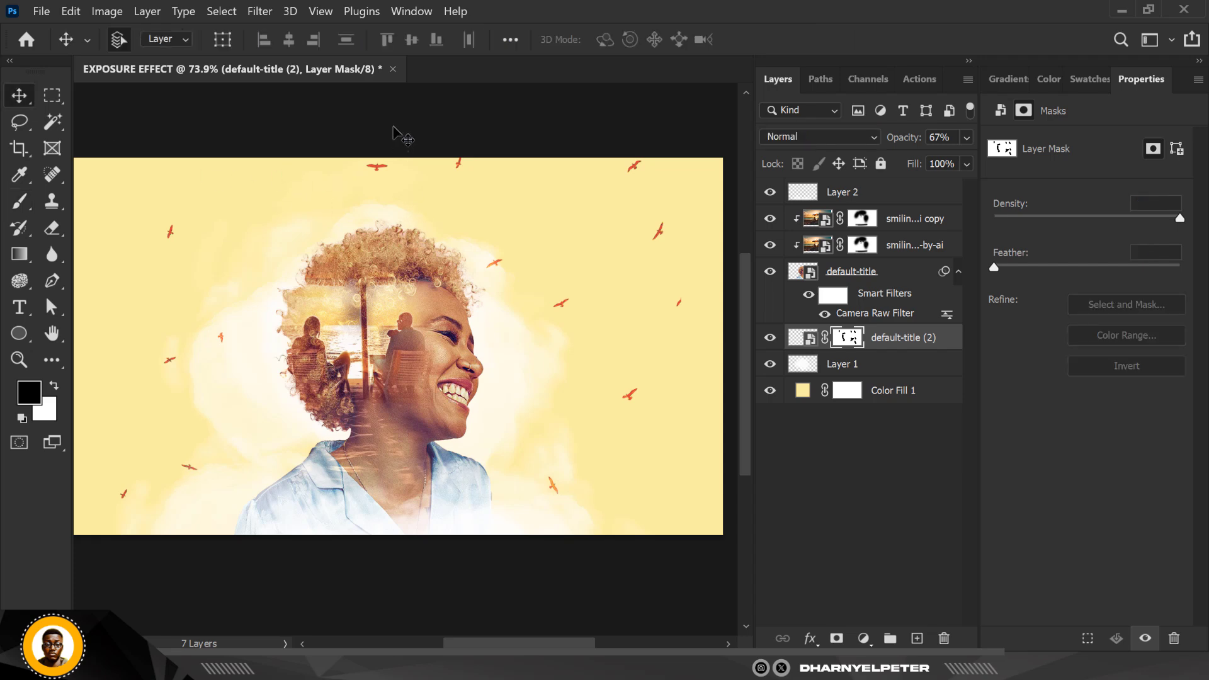
click(397, 132)
- Add a Color Balance adjustment above Layer 2, setting Cyan-Red to +21 for the midtones and +8 for the highlights
scroll(403, 156, down, 1)
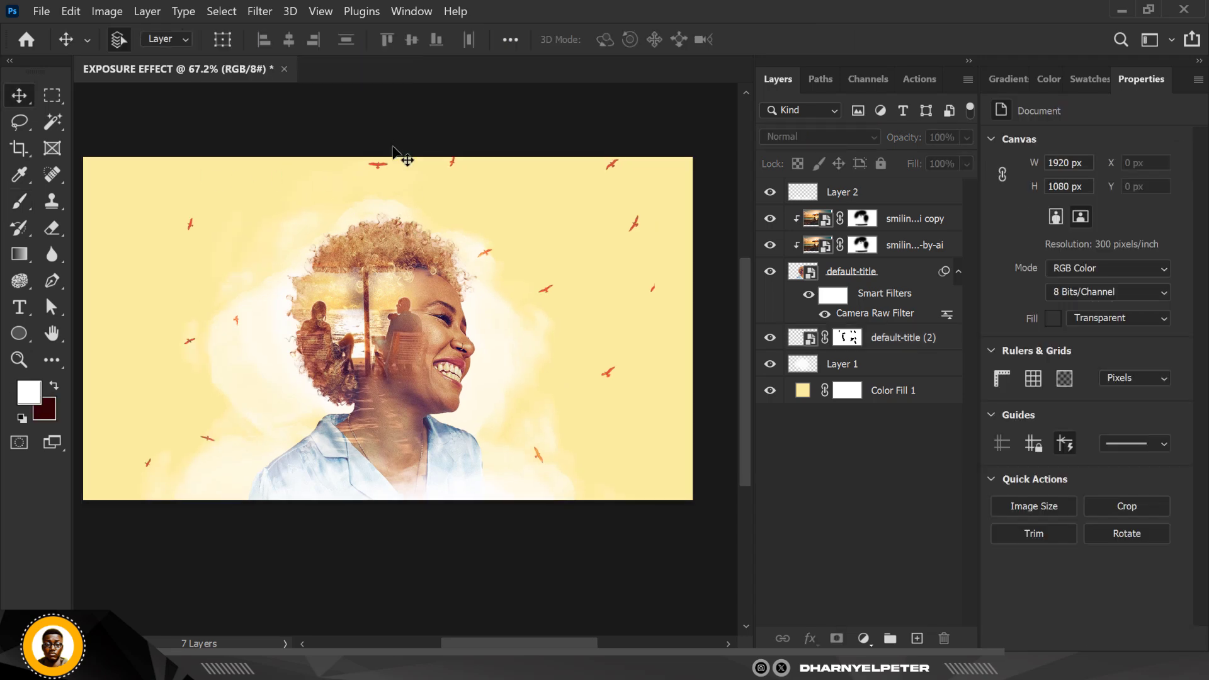
scroll(393, 151, up, 1)
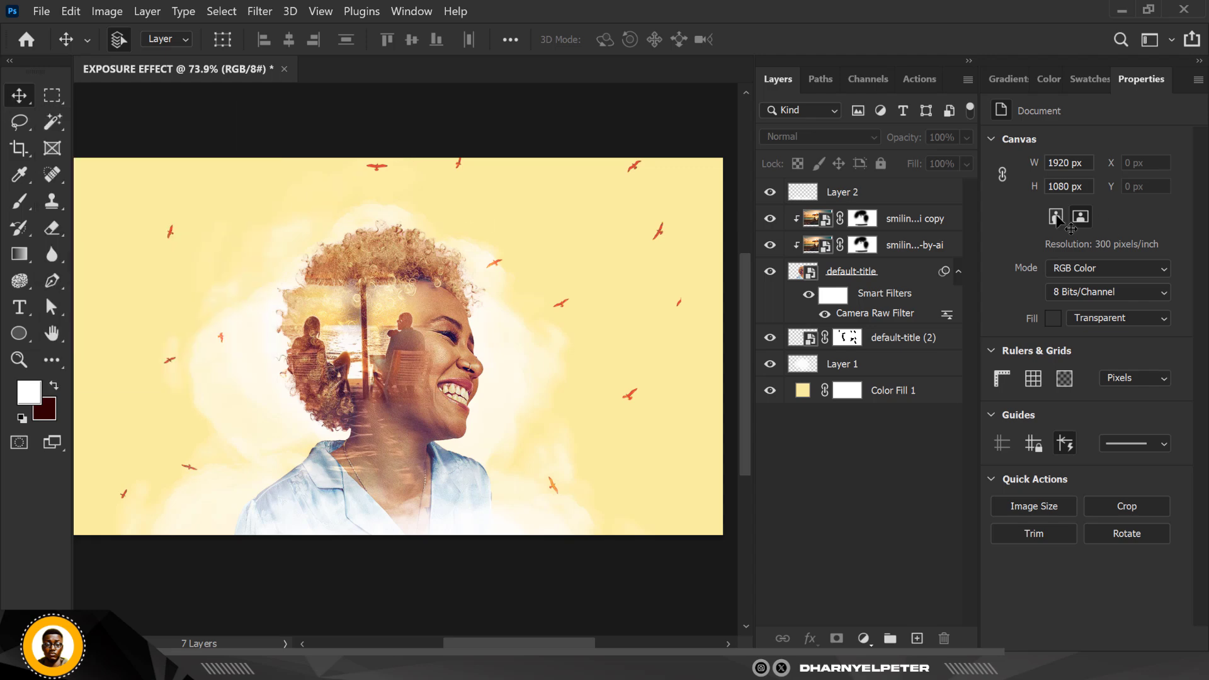
scroll(393, 233, down, 1)
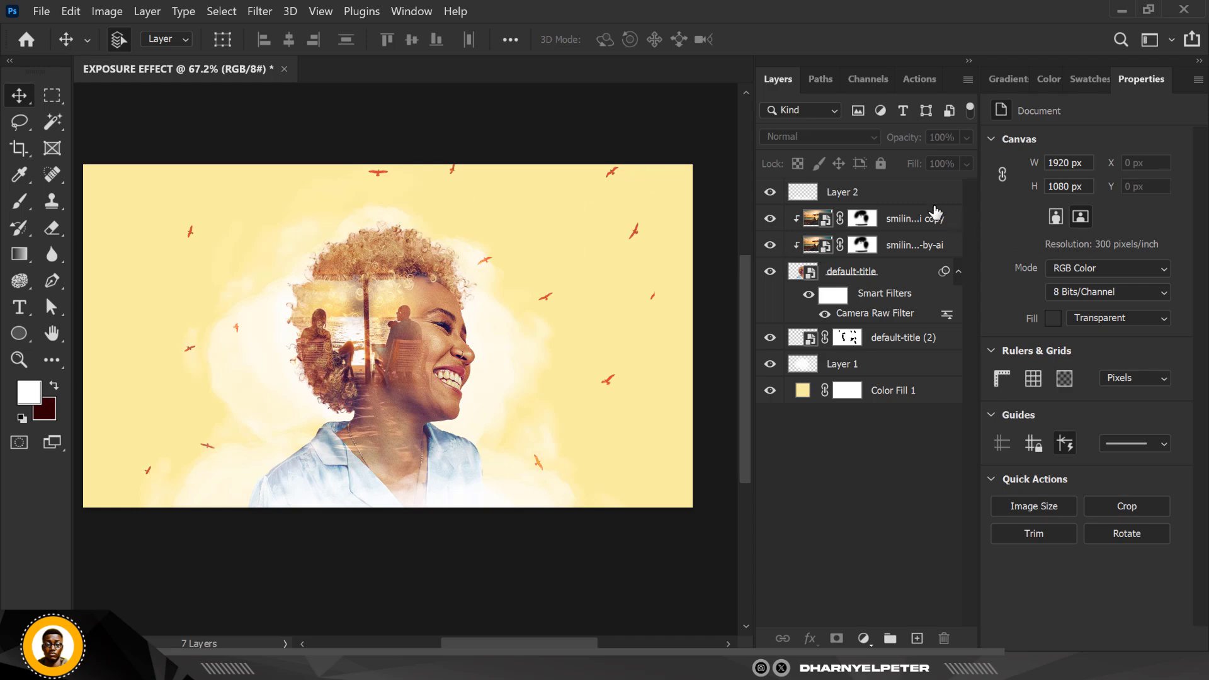
click(900, 198)
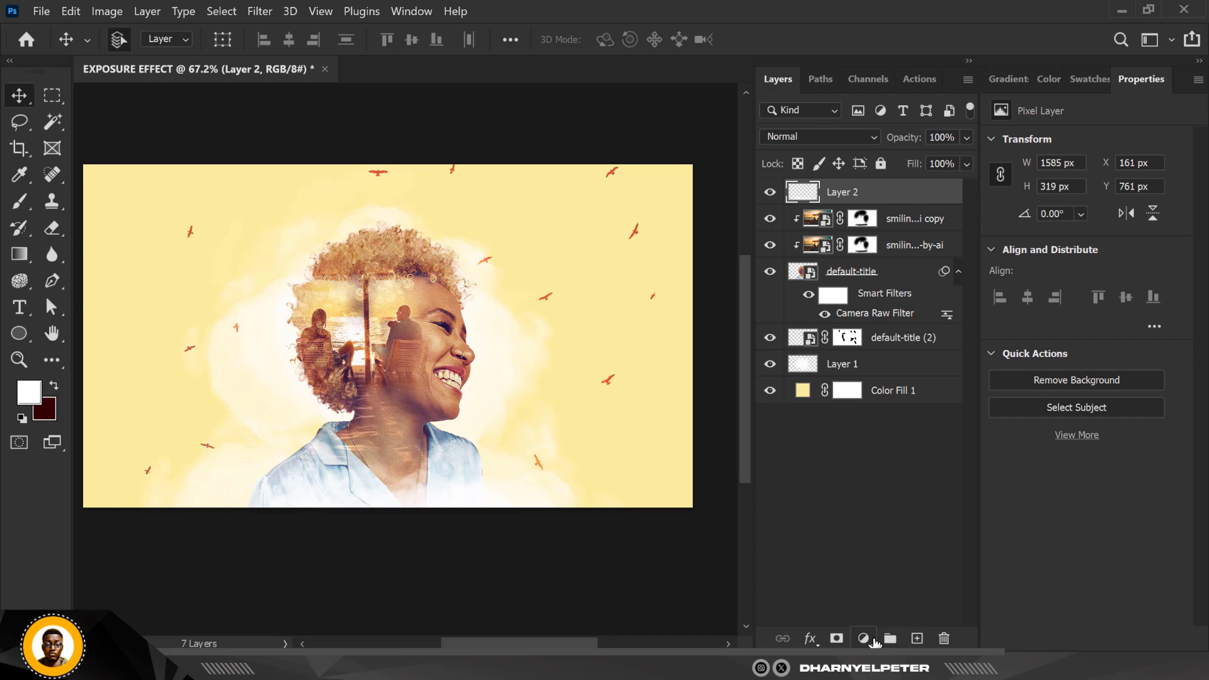
click(866, 639)
click(917, 474)
drag(1062, 184, 1076, 185)
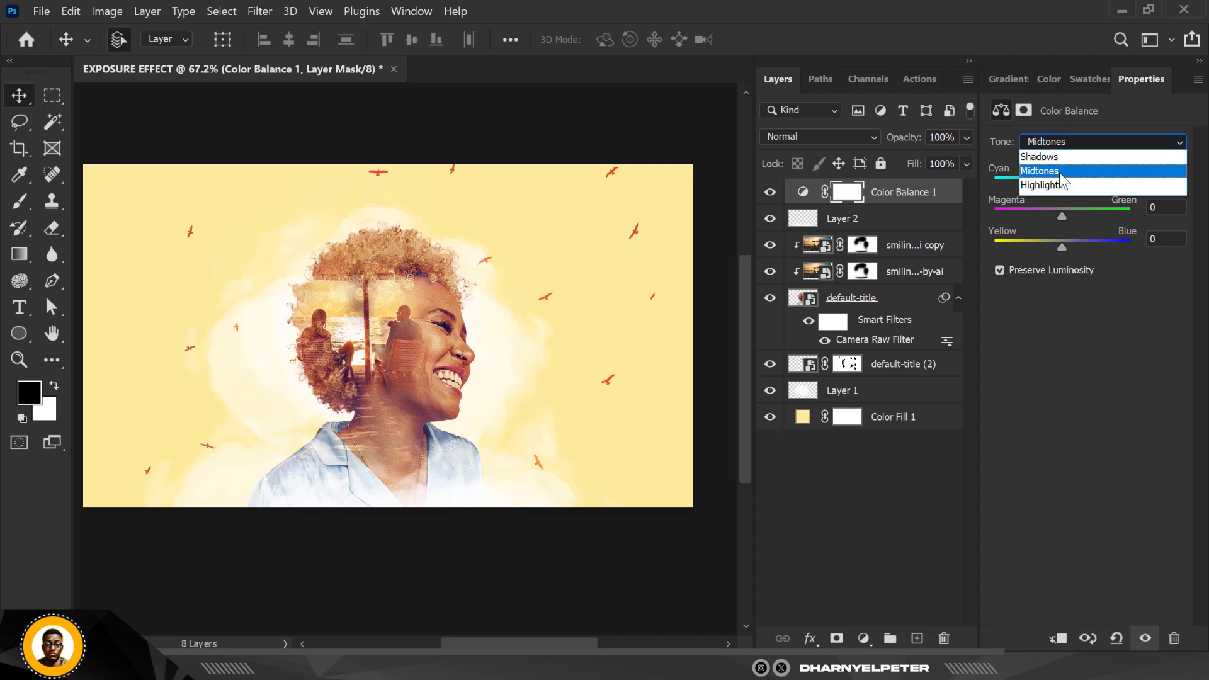
click(1059, 184)
drag(1063, 186, 1068, 187)
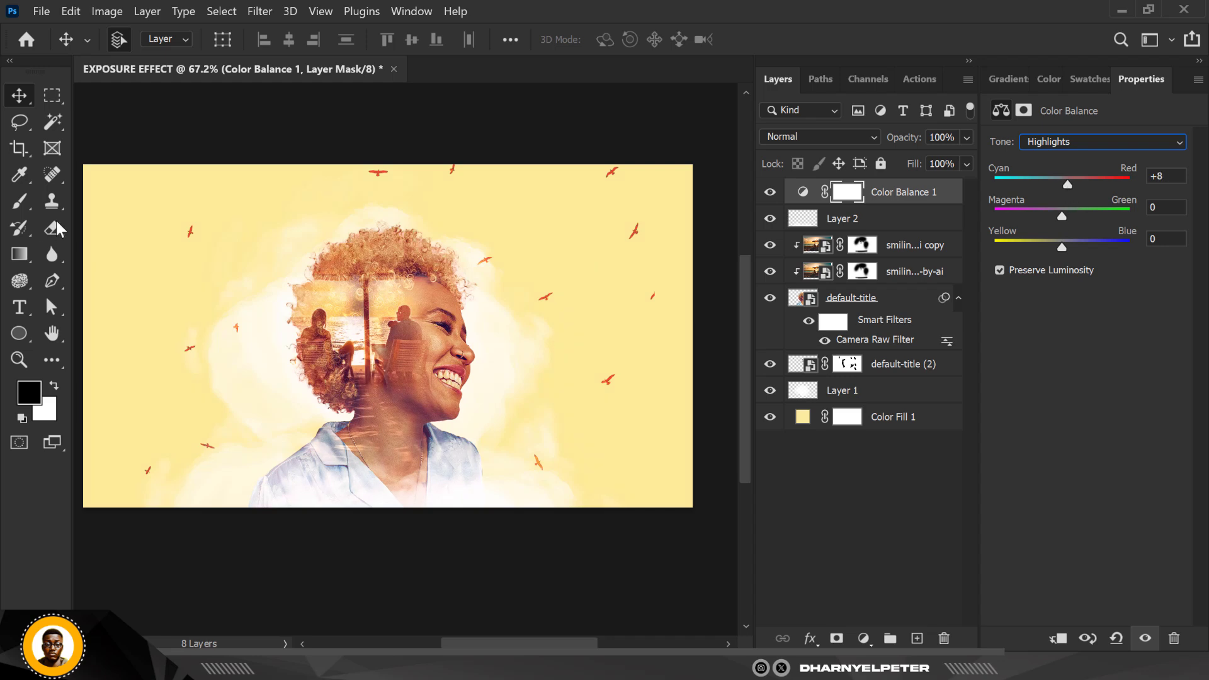
click(180, 288)
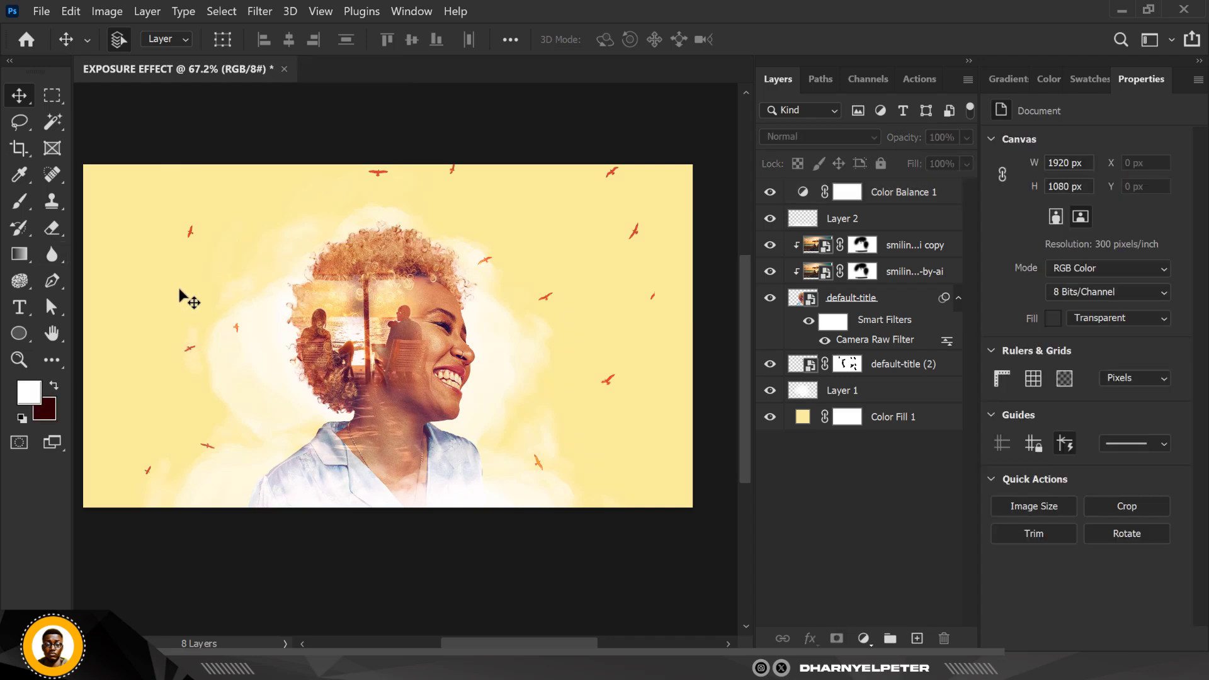
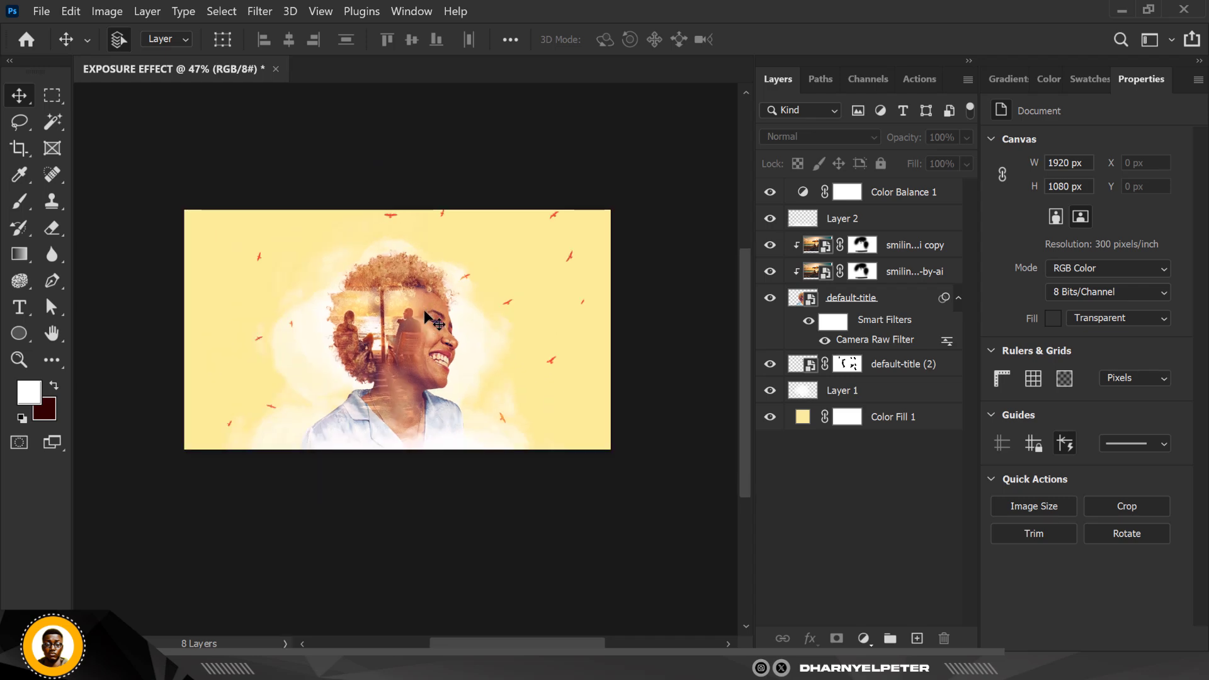
- Add a new layer above Color Balance 1 and pick a golden orange foreground colour based on the sunset sky in the hair
scroll(425, 309, up, 3)
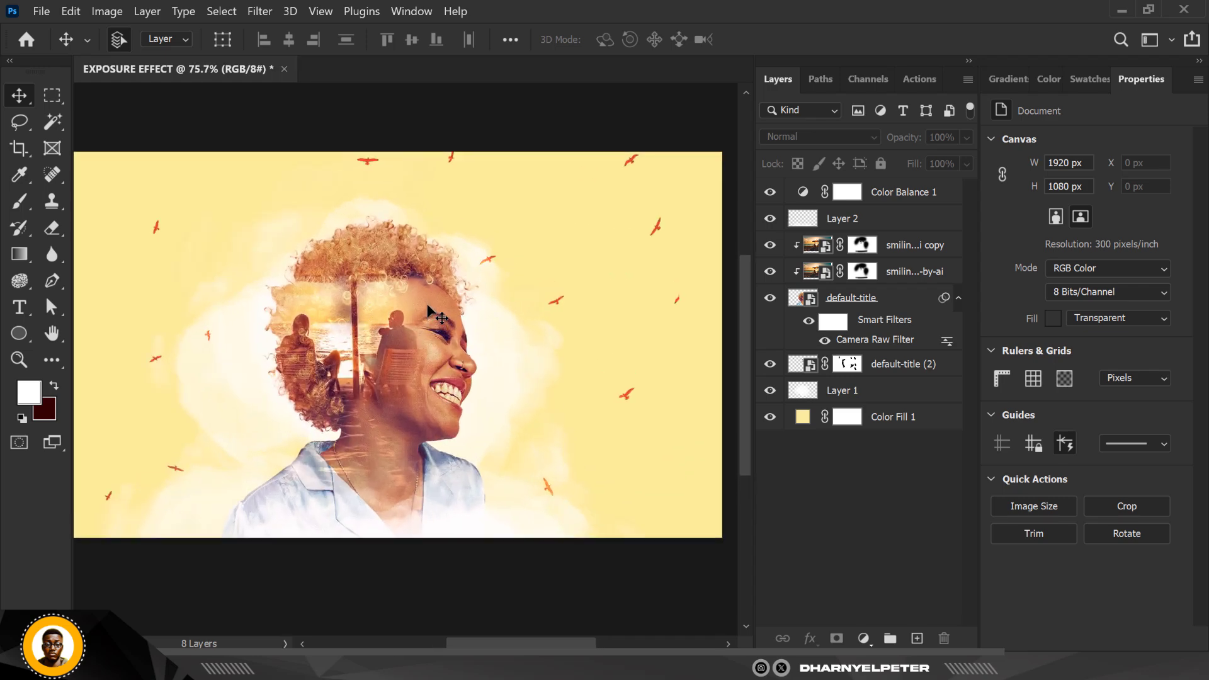
scroll(429, 311, down, 1)
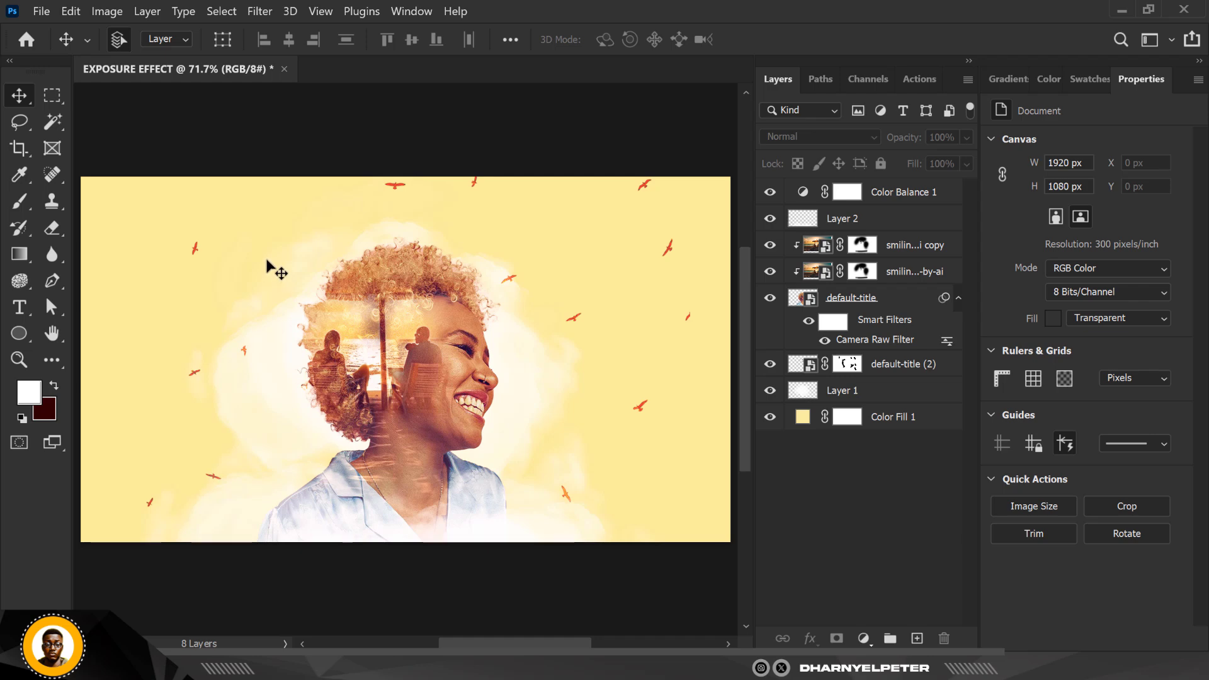
click(911, 199)
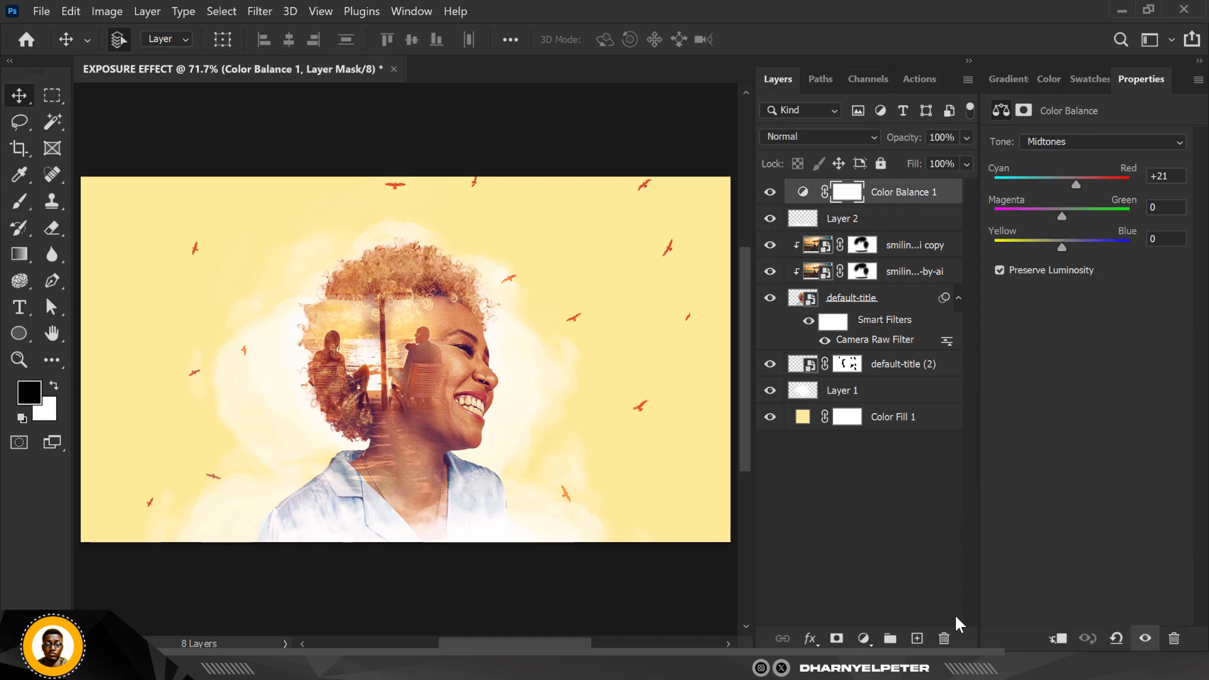
click(917, 638)
click(36, 400)
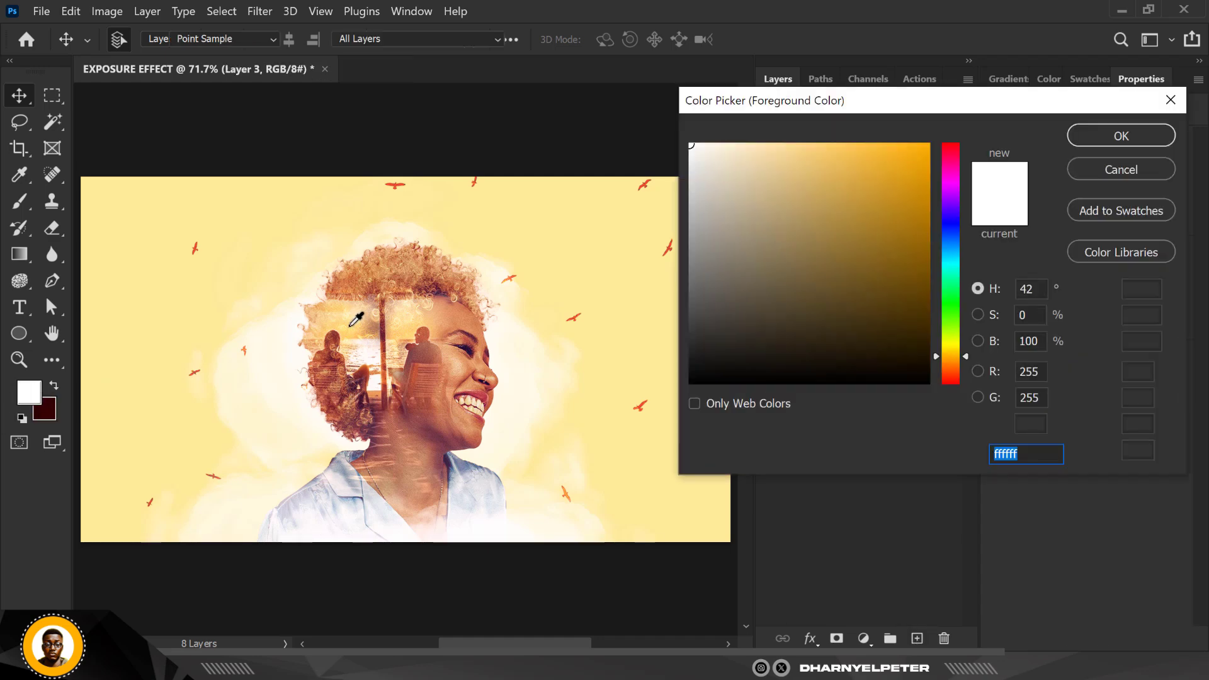
click(350, 319)
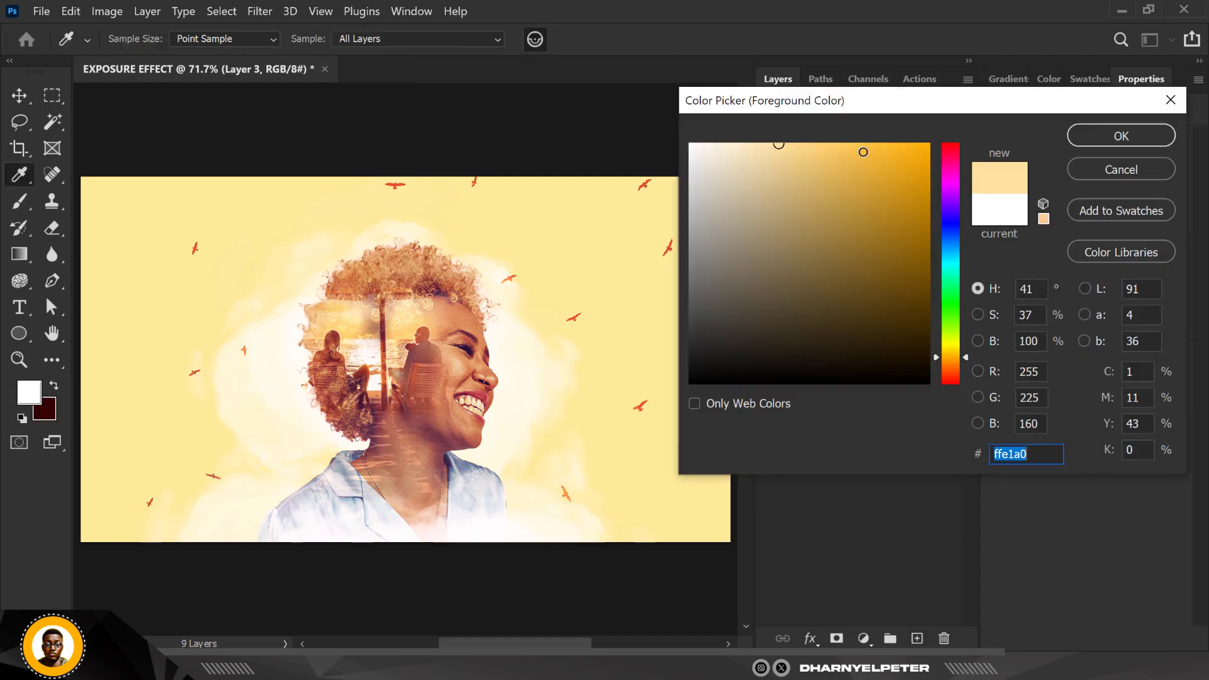
click(863, 152)
click(1121, 135)
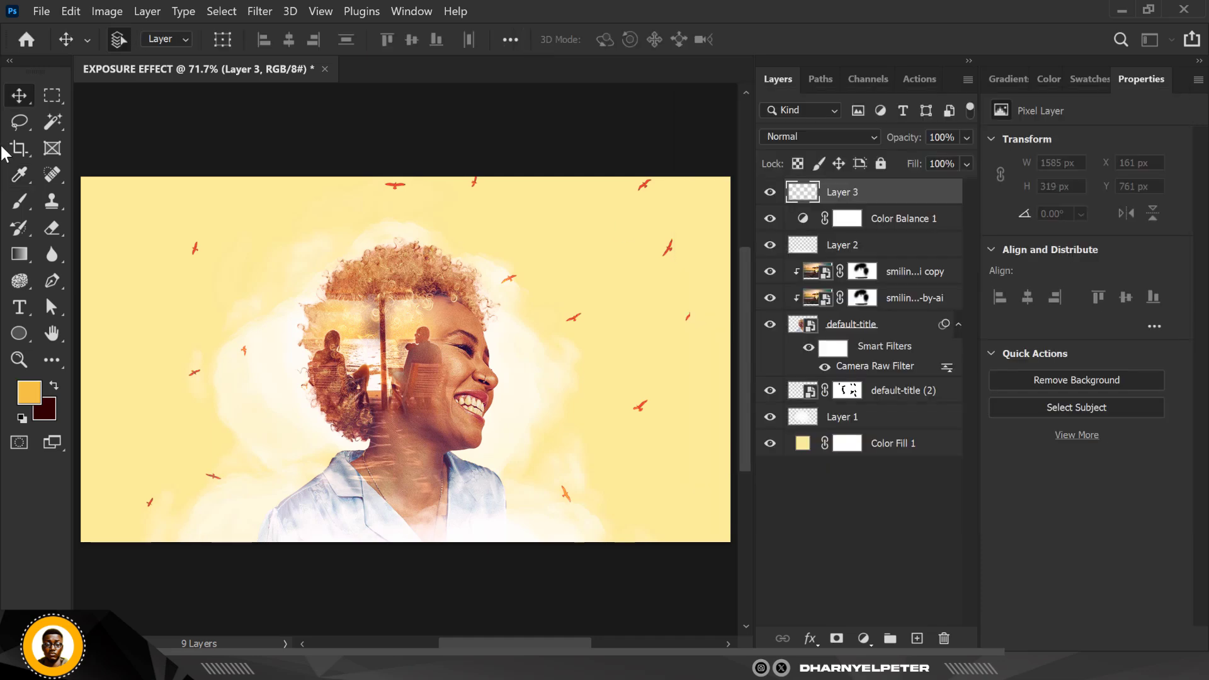
- Paint a golden glow on Layer 3 over the hair at the back of the head with a 500 px Soft Round brush
click(21, 202)
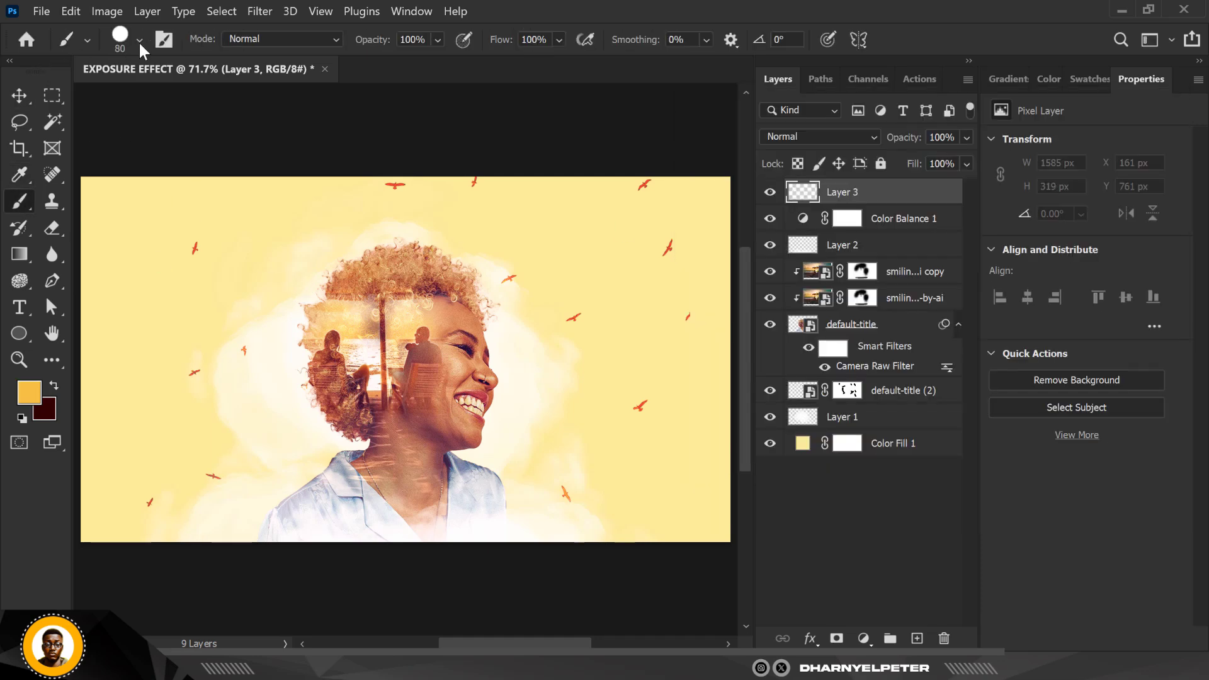
click(139, 40)
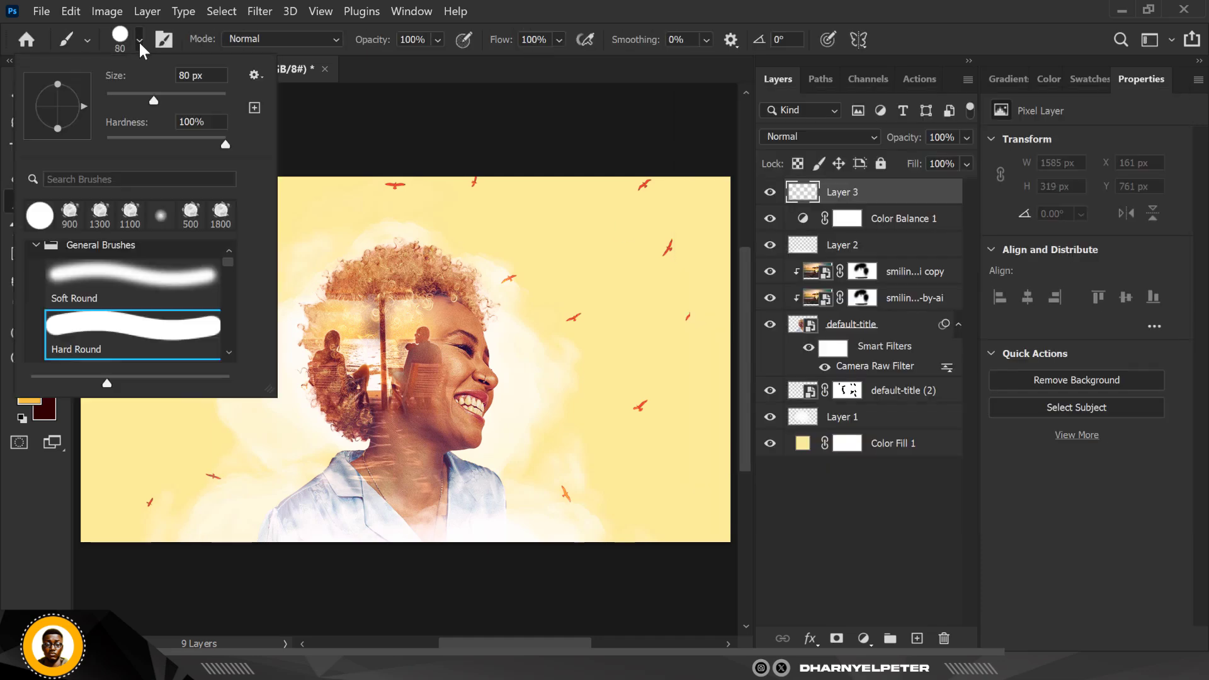
click(120, 278)
click(874, 200)
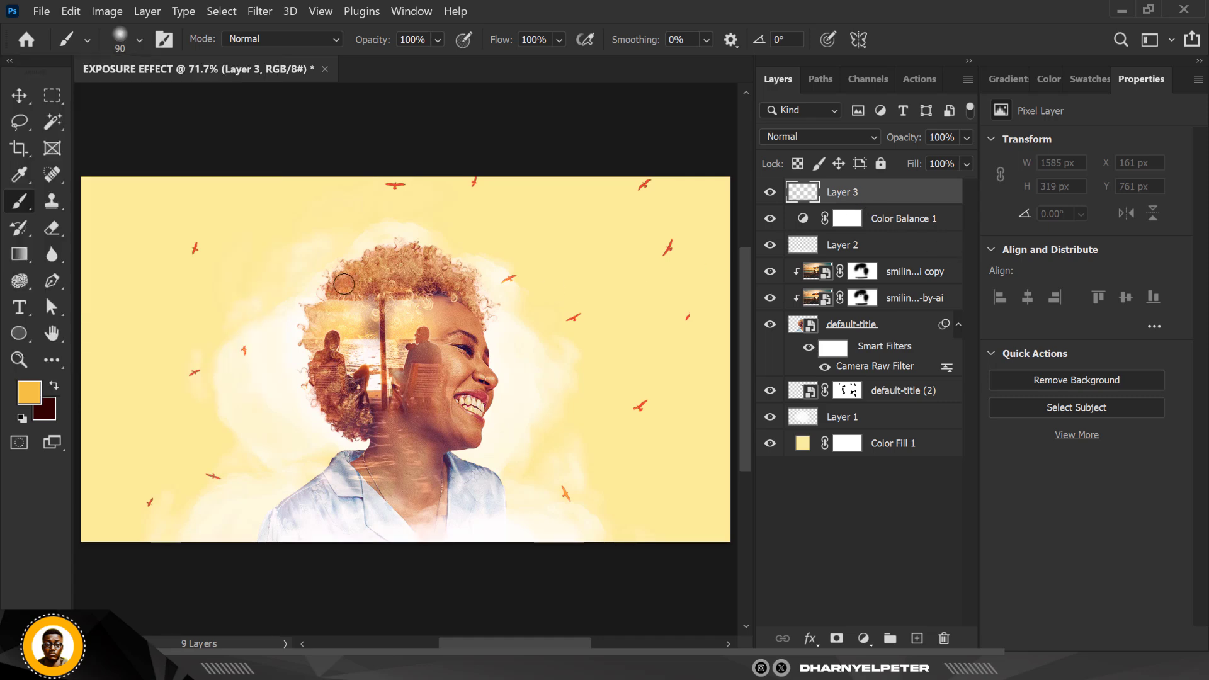
key(bracketright)
key(bracketright)
key(bracketright)
key(bracketright)
key(bracketright)
key(bracketright)
click(344, 284)
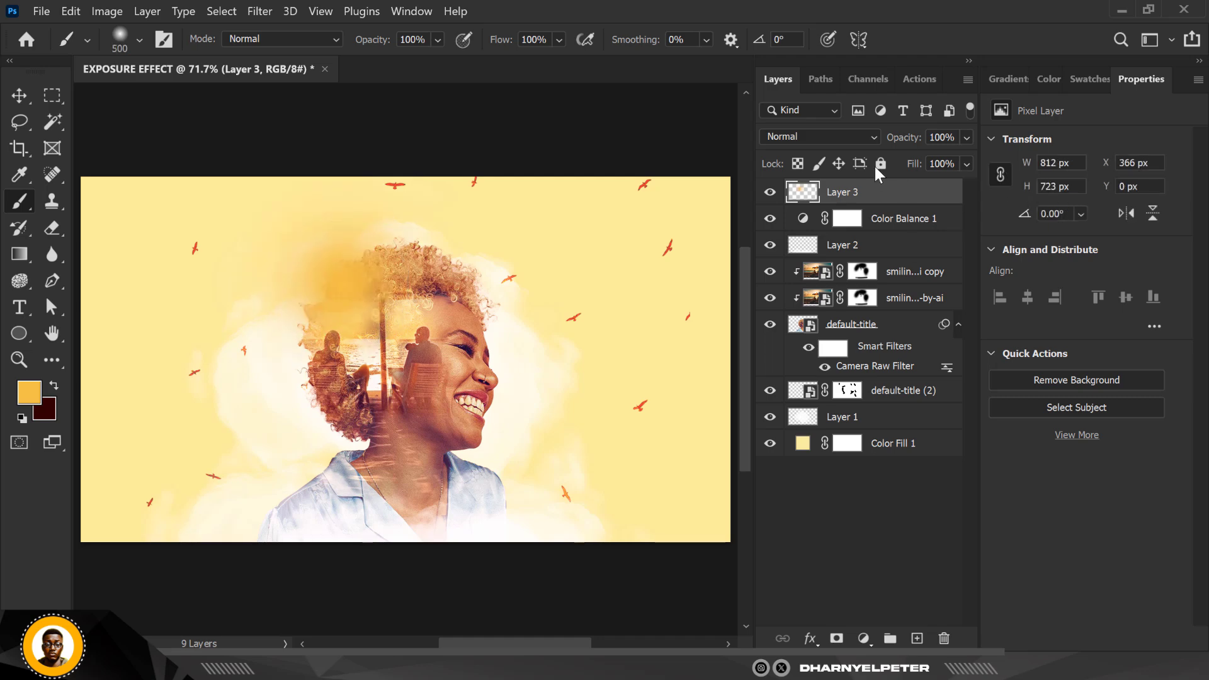
- Set the glow layer's blending mode to Screen and place a copy of it over the woman's chest and front shoulder
click(845, 133)
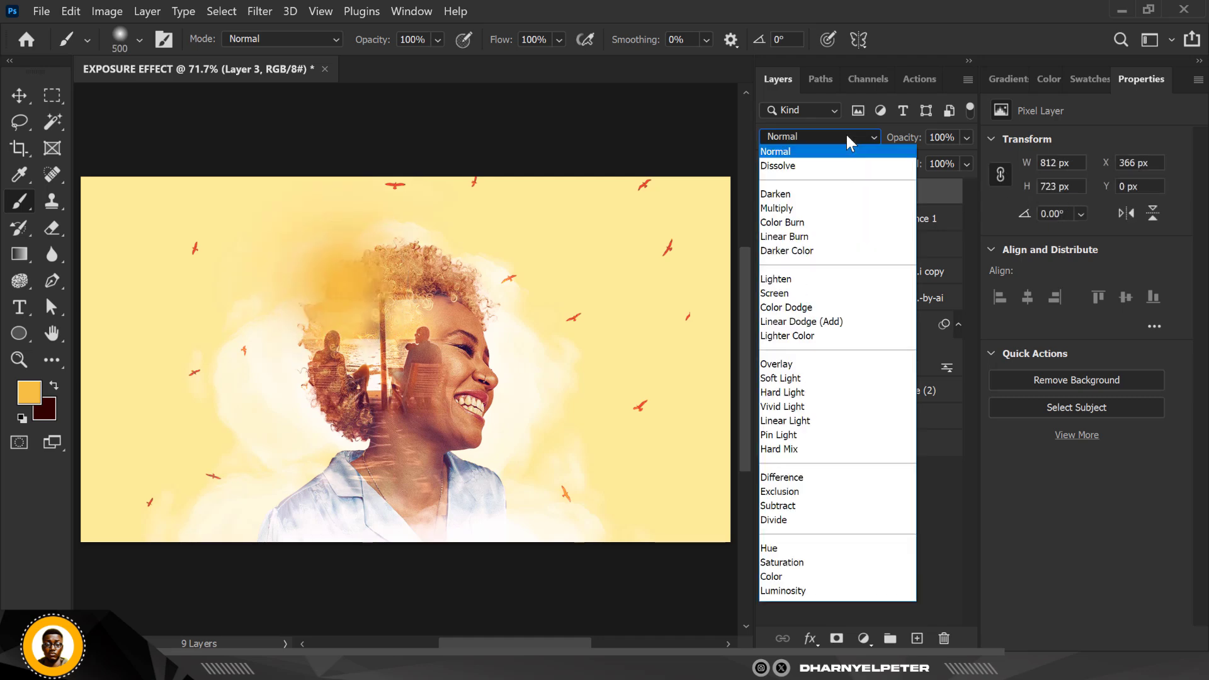
click(796, 293)
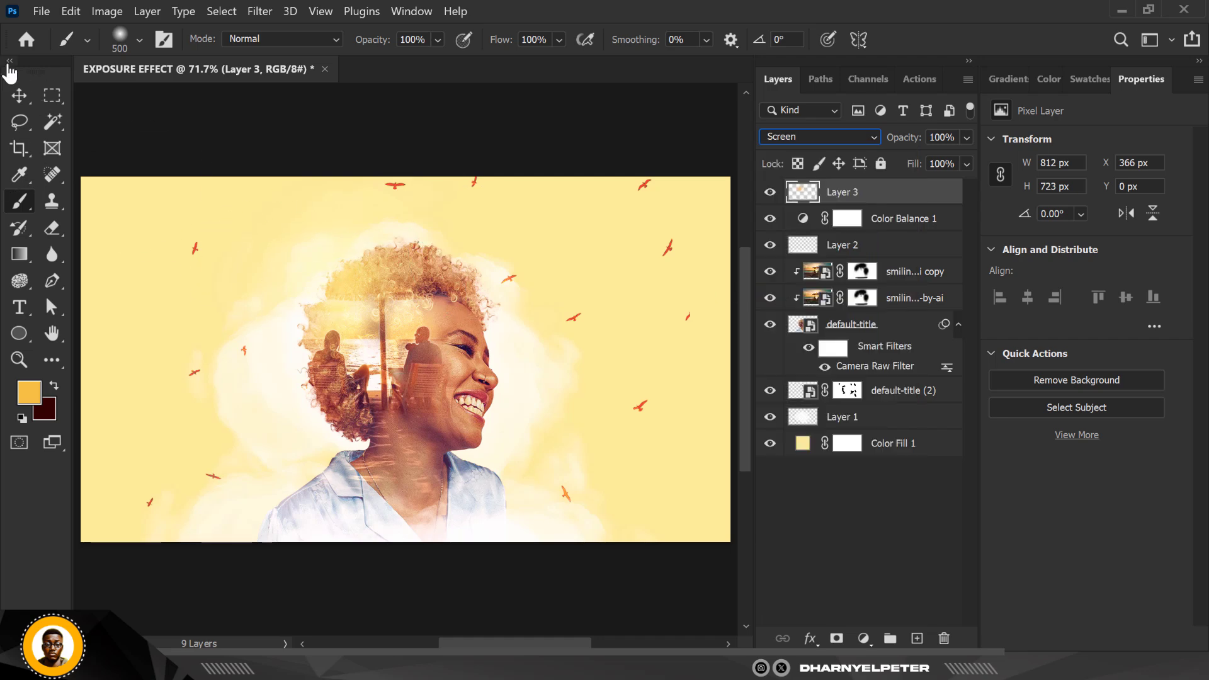
click(19, 95)
drag(401, 270, 528, 530)
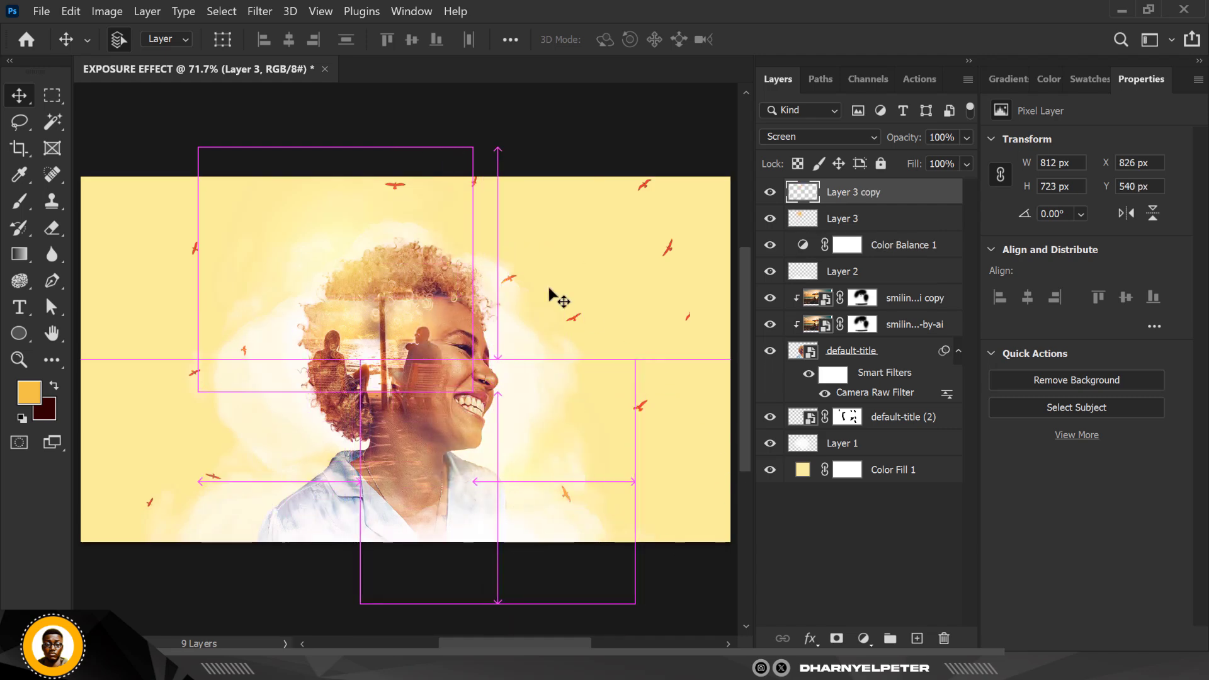
scroll(402, 259, down, 1)
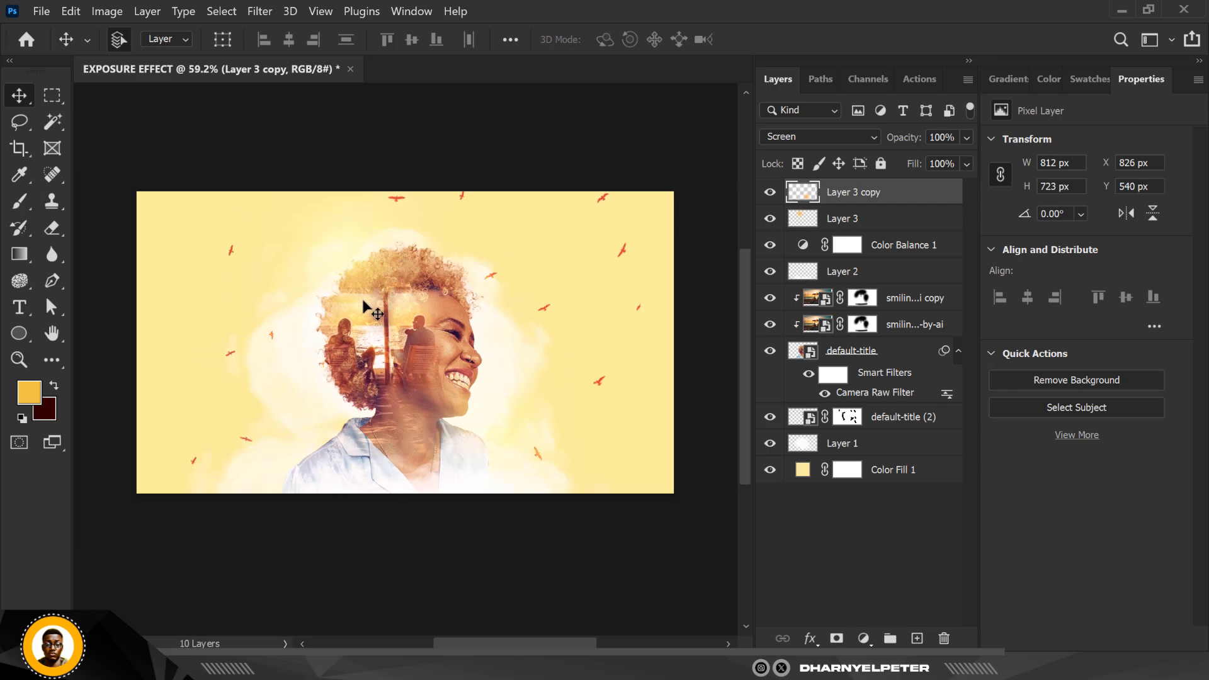
scroll(400, 292, up, 1)
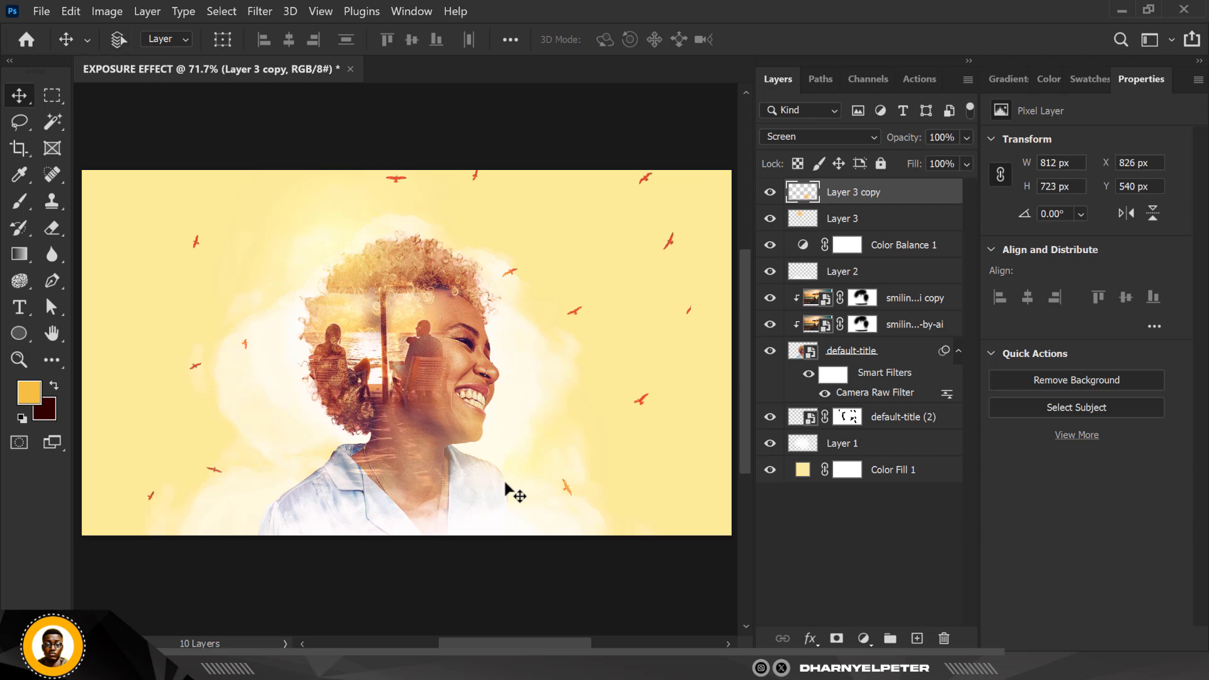
- Duplicate the lower glow, scale the copy to about 87% and place it over the woman's back shoulder
alt+drag(506, 483, 506, 439)
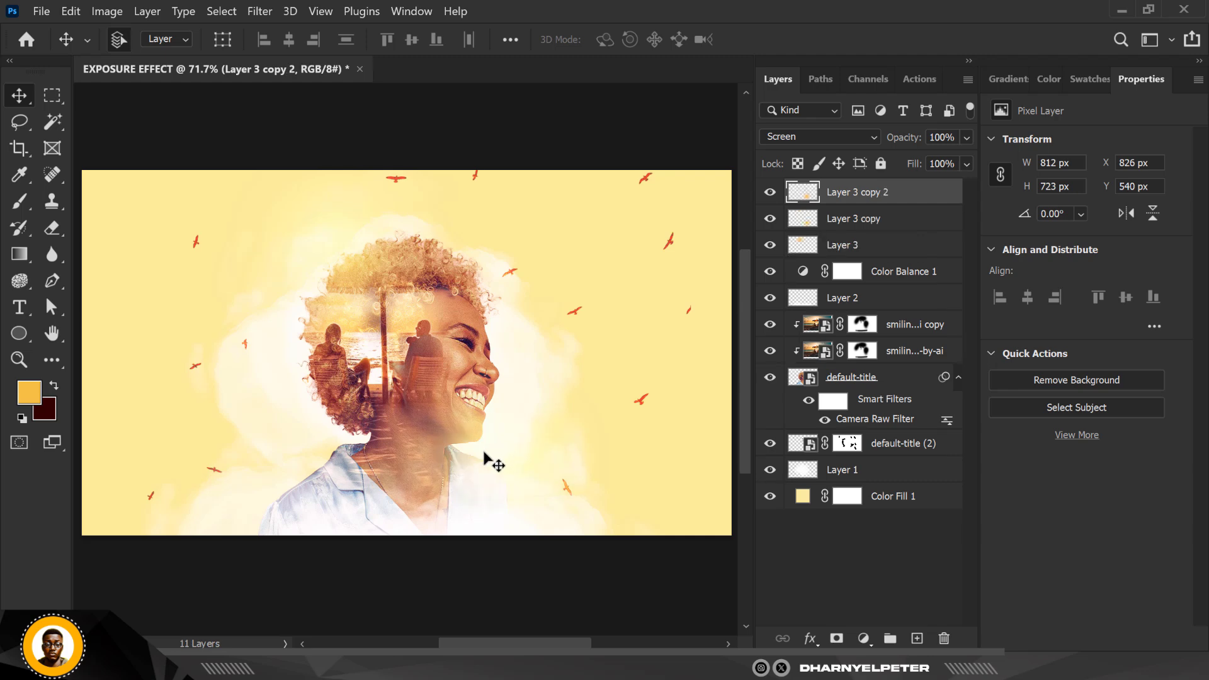
key(ctrl+t)
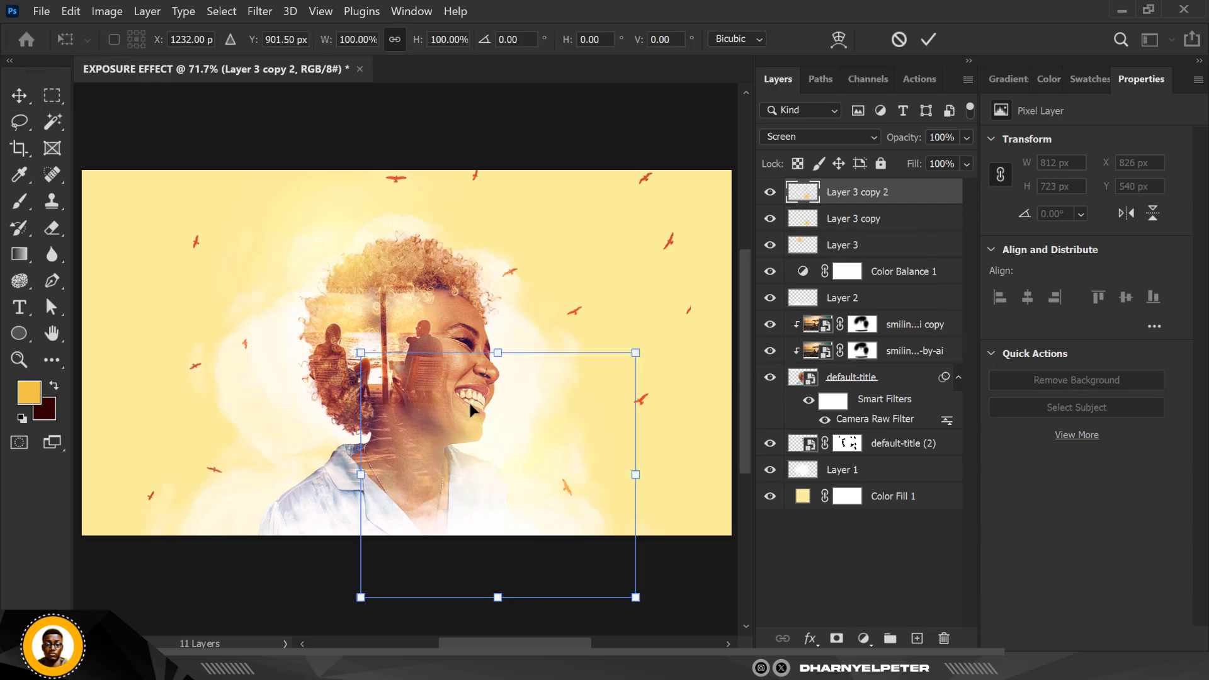
drag(629, 361, 549, 400)
drag(482, 461, 345, 456)
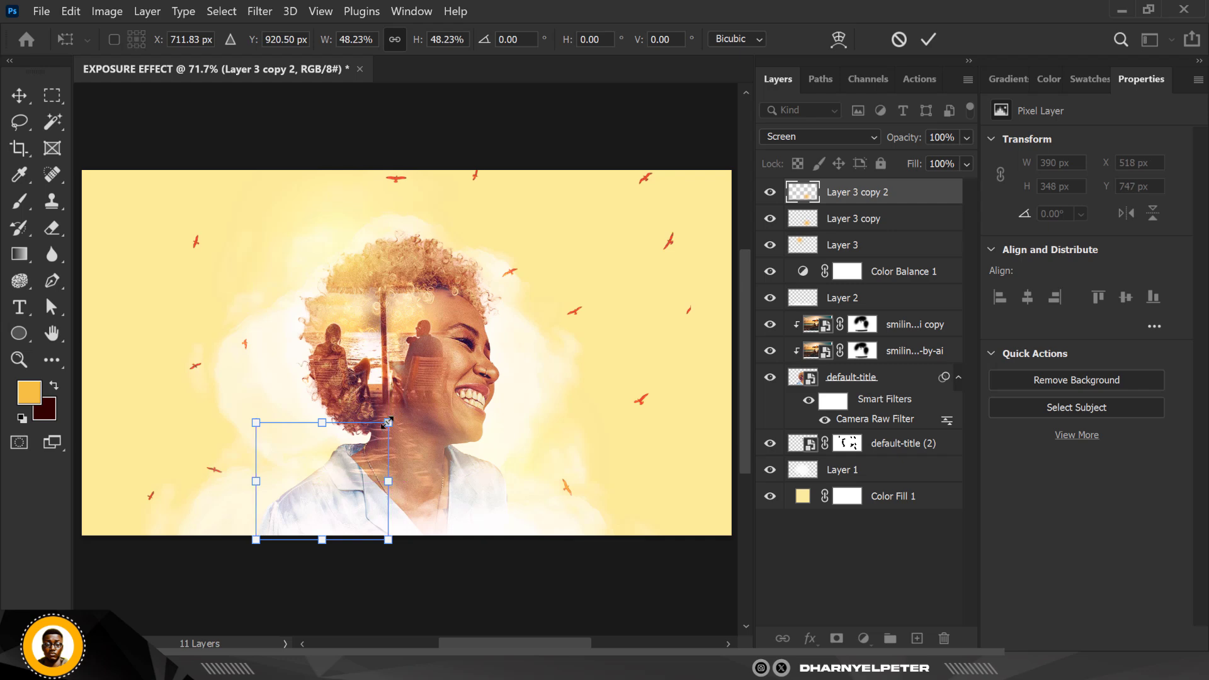
drag(386, 421, 426, 360)
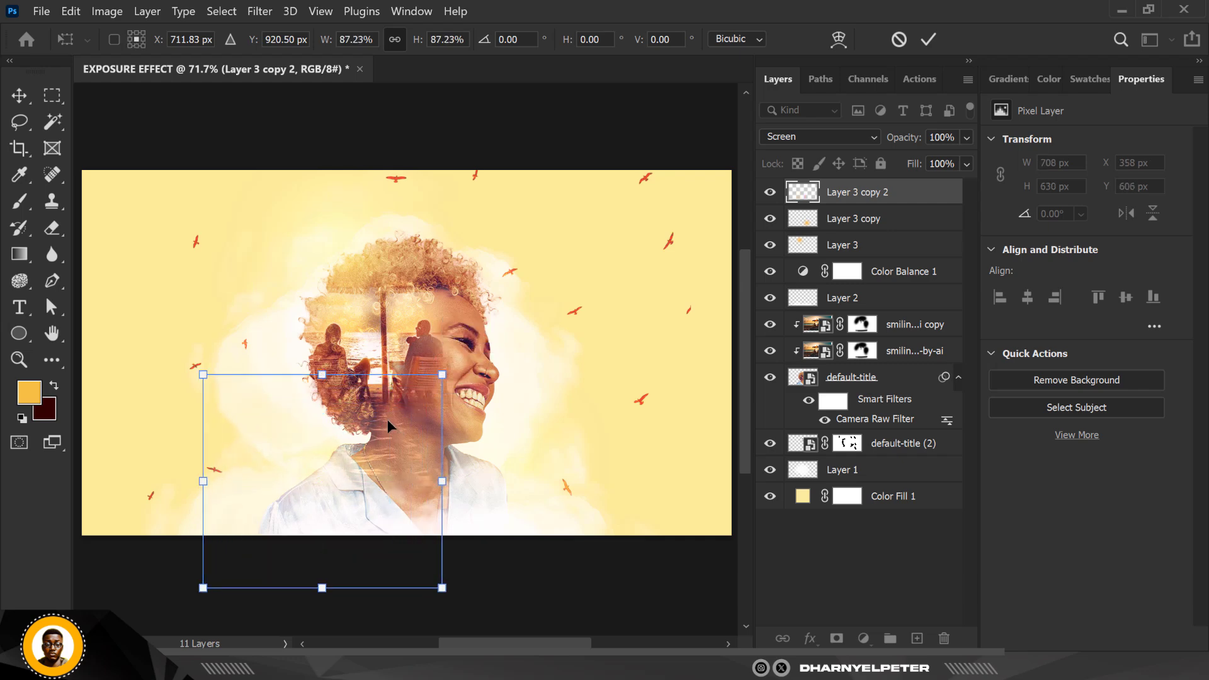
key(Return)
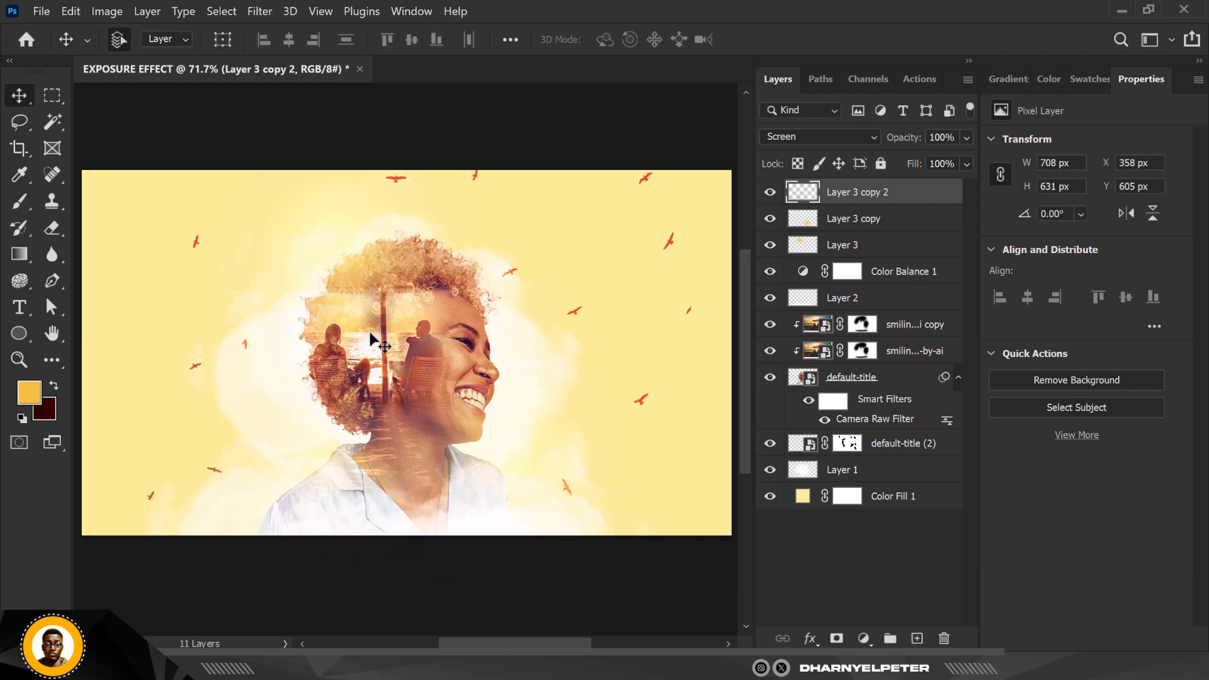
- Examine the glows on the hair and shirt at several zoom levels
scroll(369, 333, down, 2)
scroll(370, 335, up, 2)
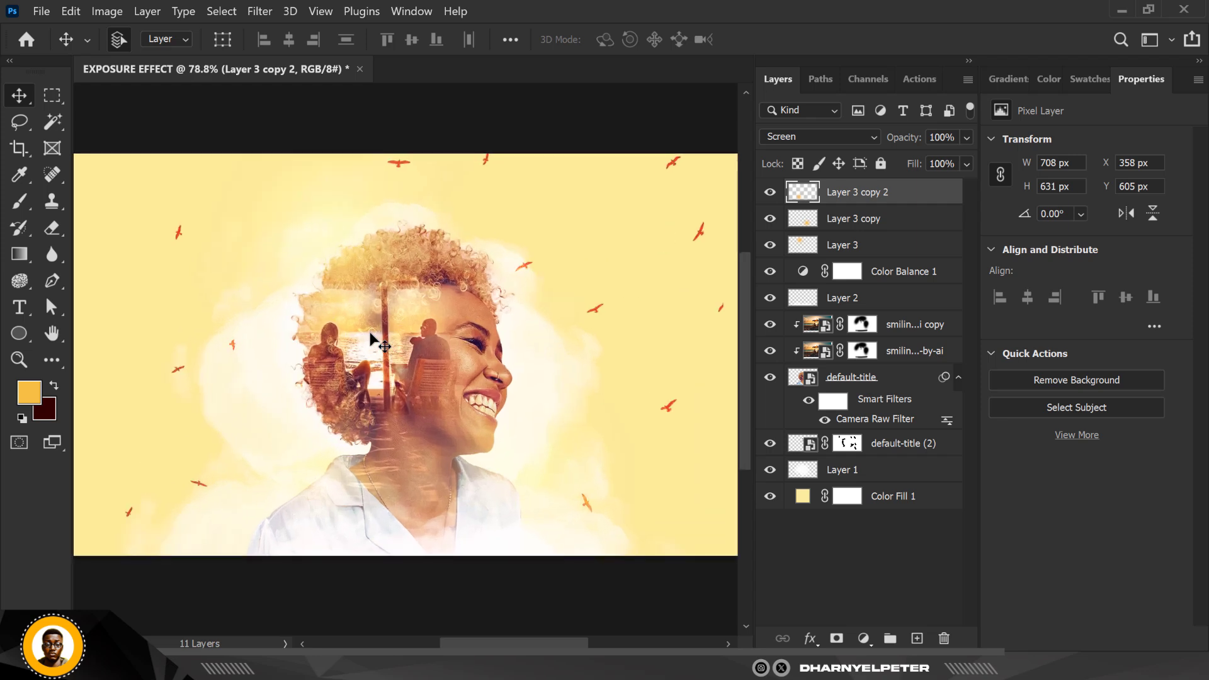
scroll(370, 335, down, 1)
scroll(371, 340, up, 1)
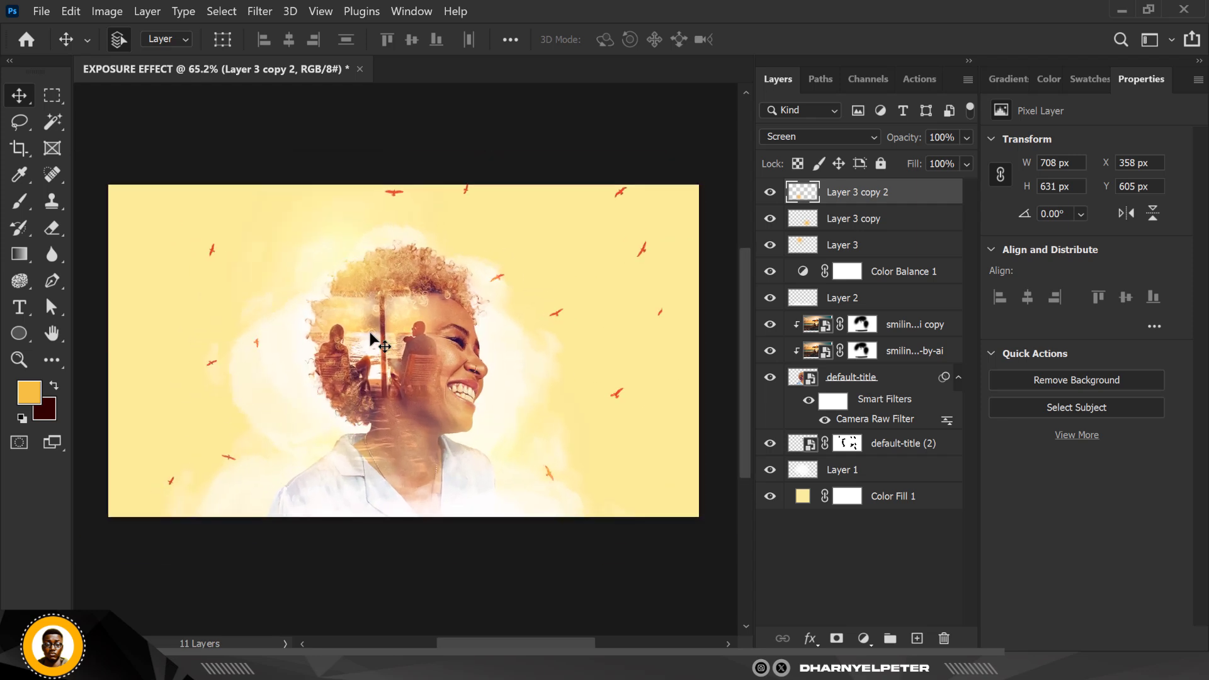
scroll(370, 341, down, 1)
scroll(370, 334, up, 2)
scroll(370, 333, down, 4)
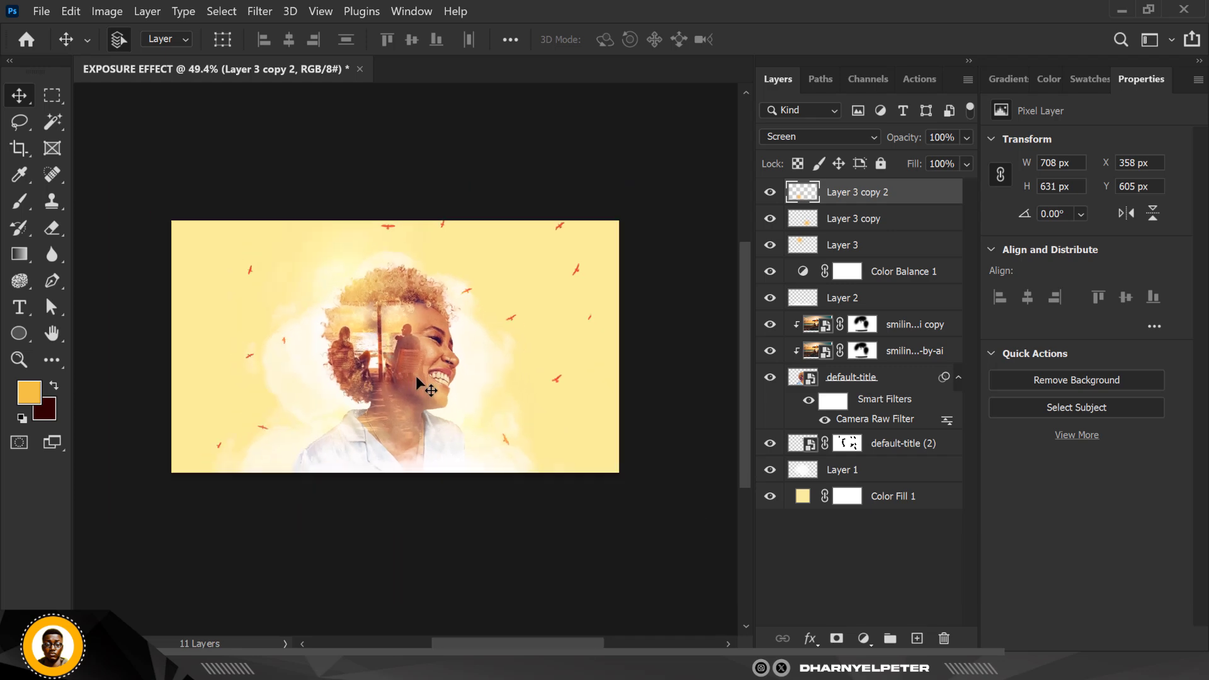
- Apply another Camera Raw Filter to the woman's portrait layer, lowering Blacks in the Basic settings
click(805, 378)
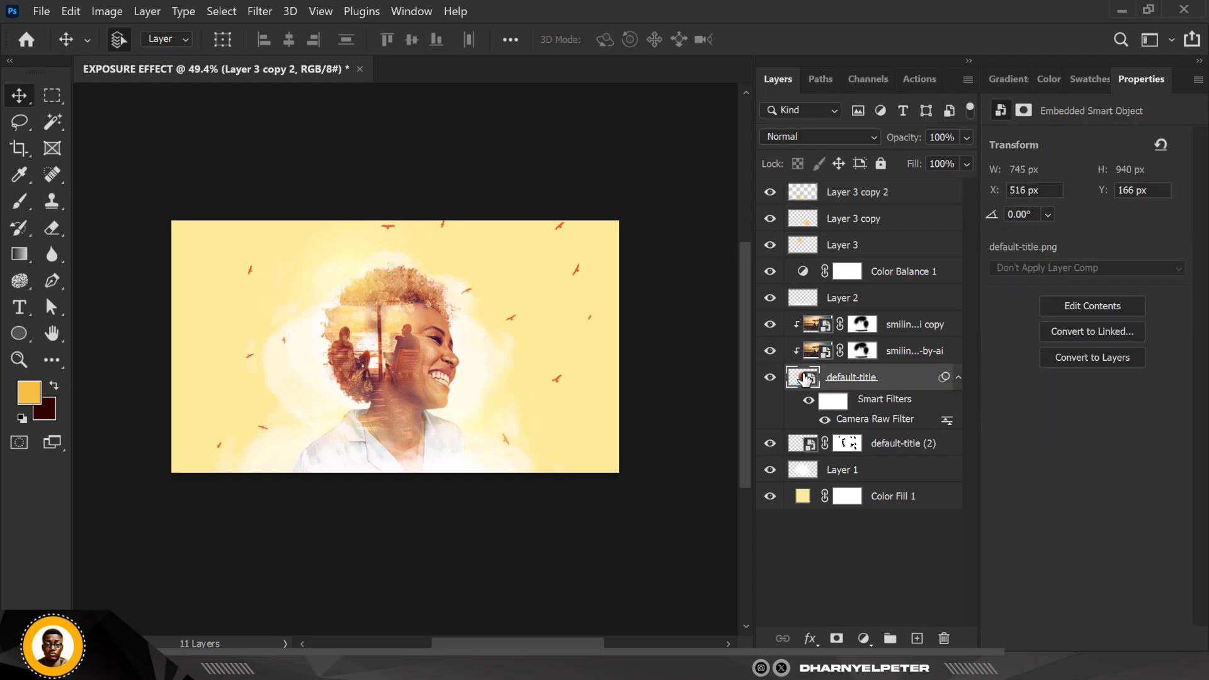
click(259, 11)
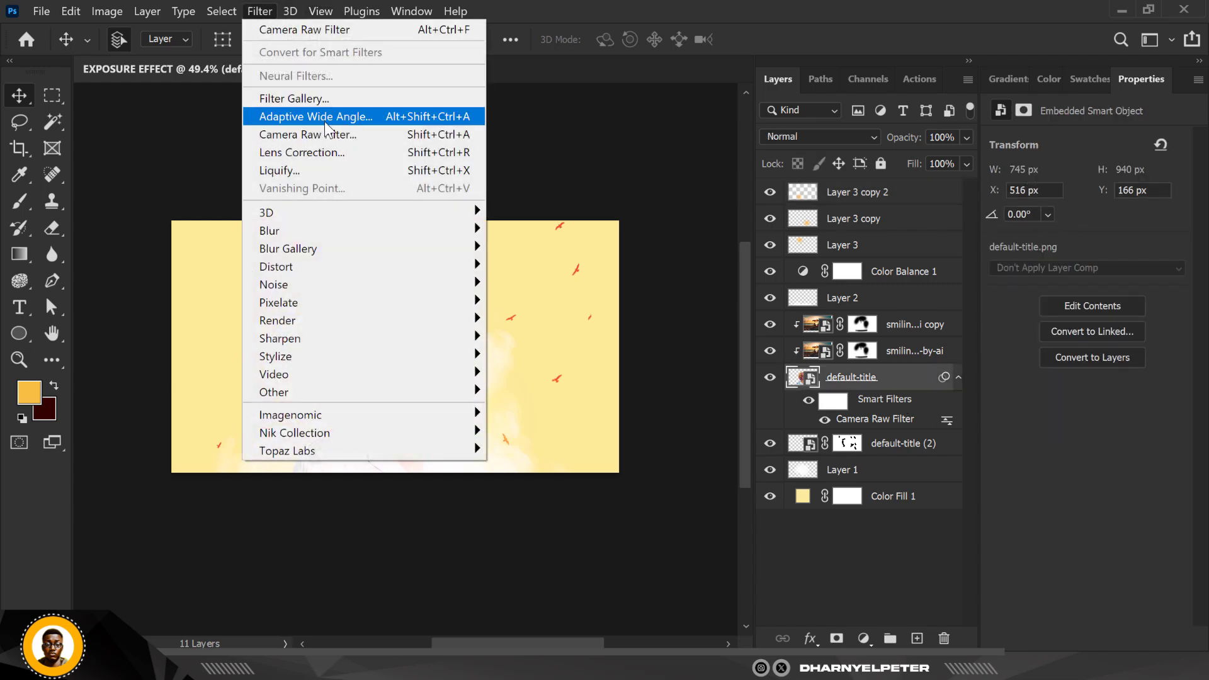
click(320, 134)
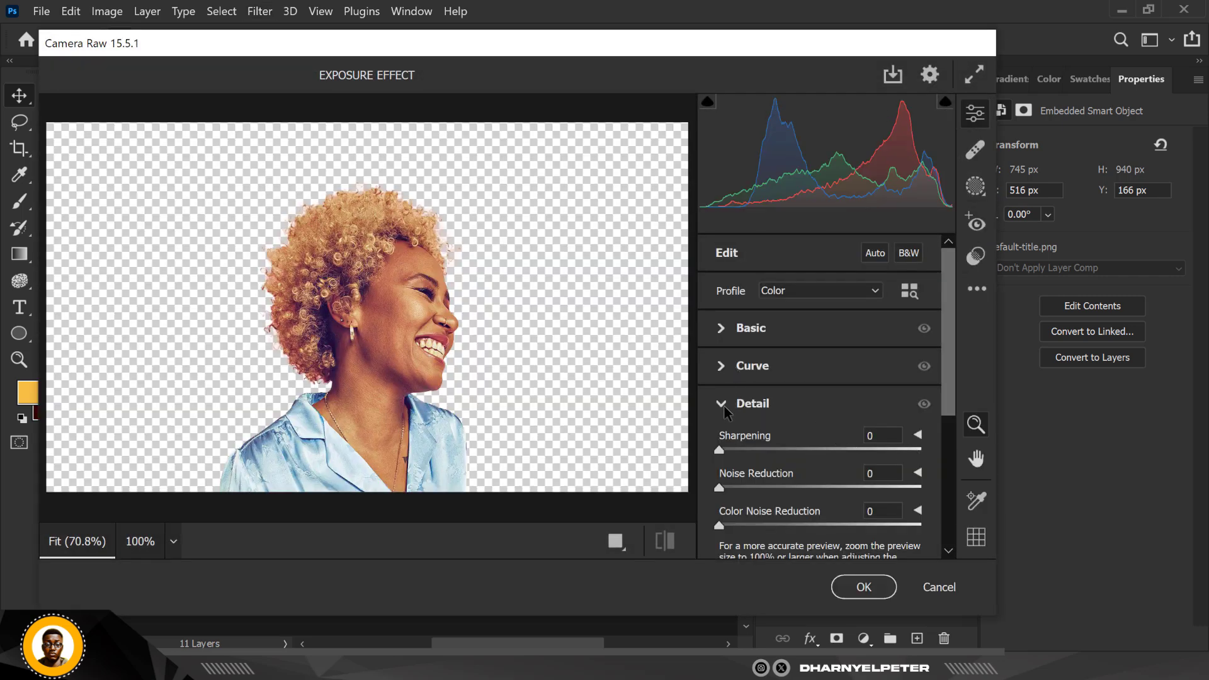
click(723, 407)
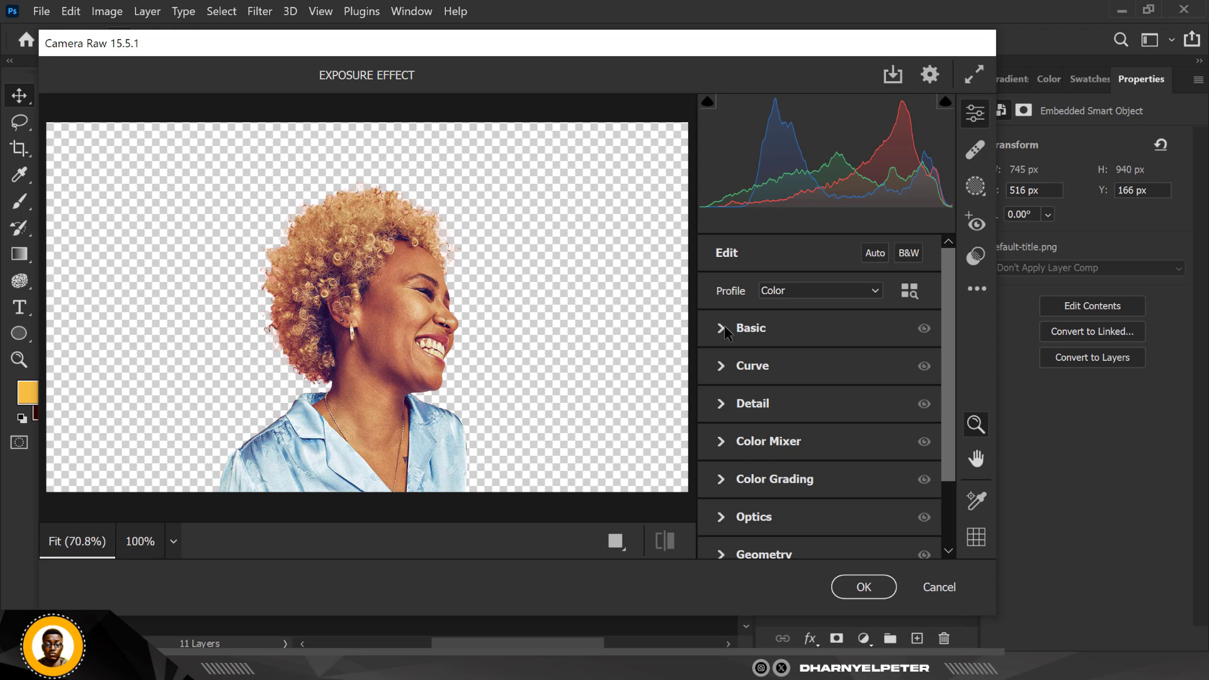
click(724, 327)
scroll(810, 424, down, 2)
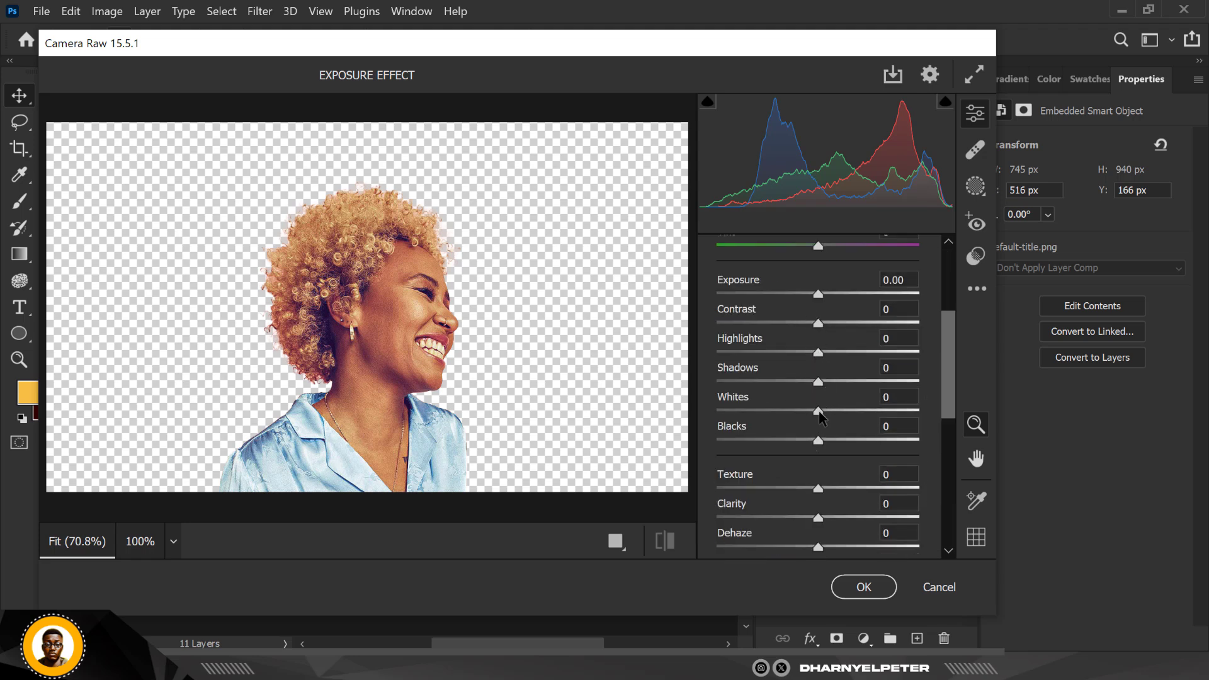
drag(818, 440, 779, 443)
click(864, 587)
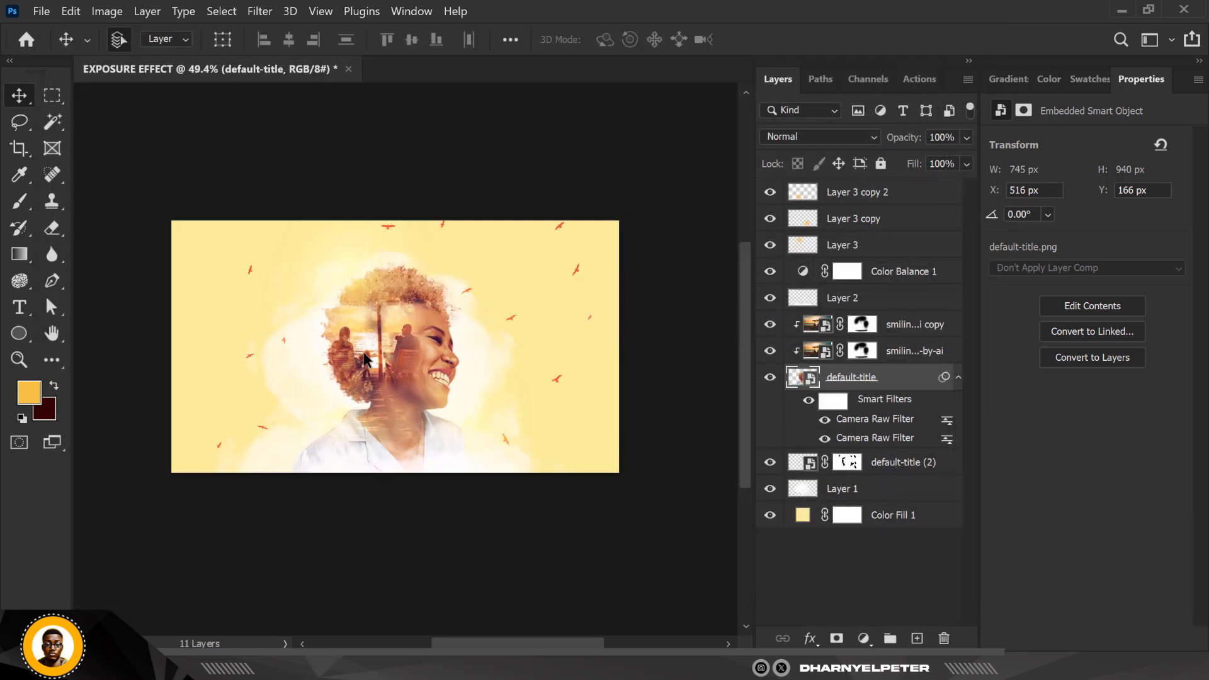
scroll(387, 341, up, 3)
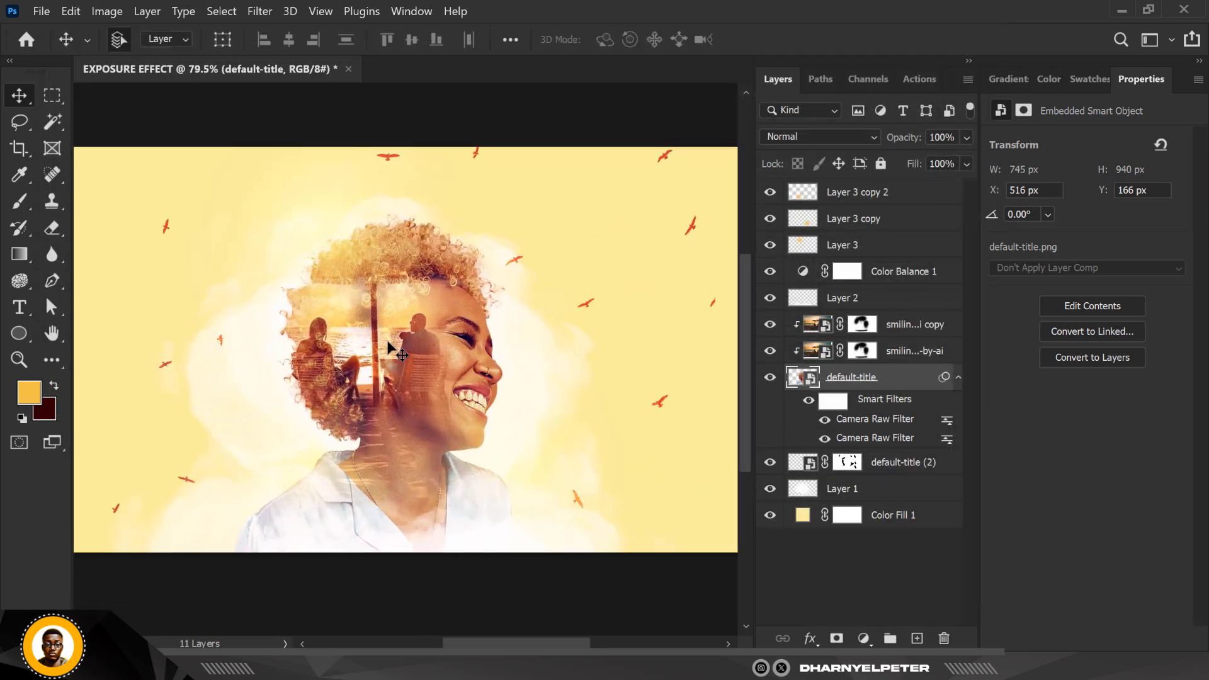
scroll(389, 349, down, 1)
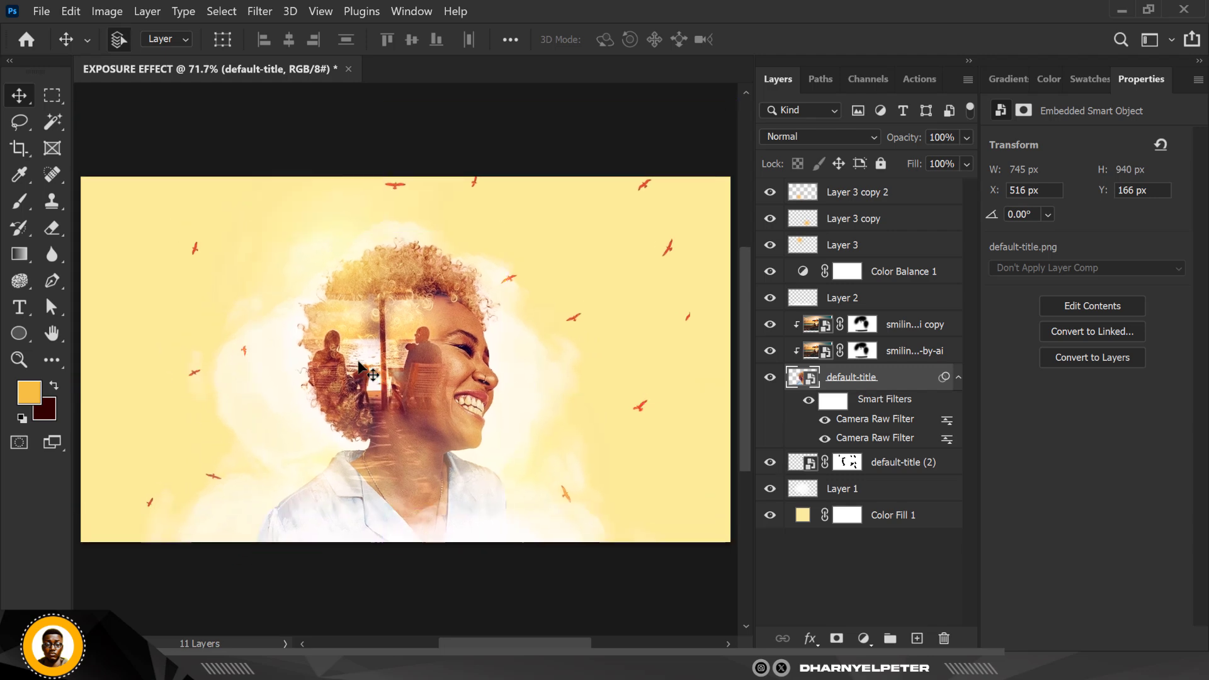